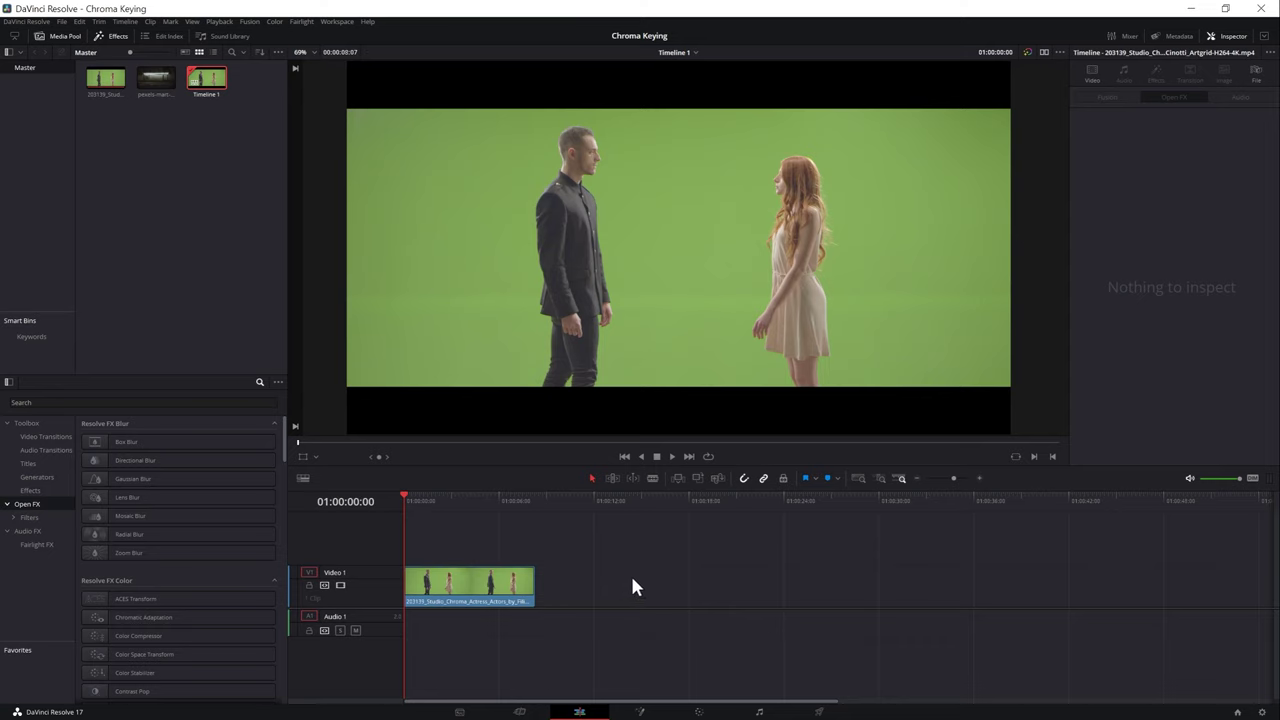
Step: Add the pexels night bus-stop clip from the Media Pool to the timeline
left_click(147, 82)
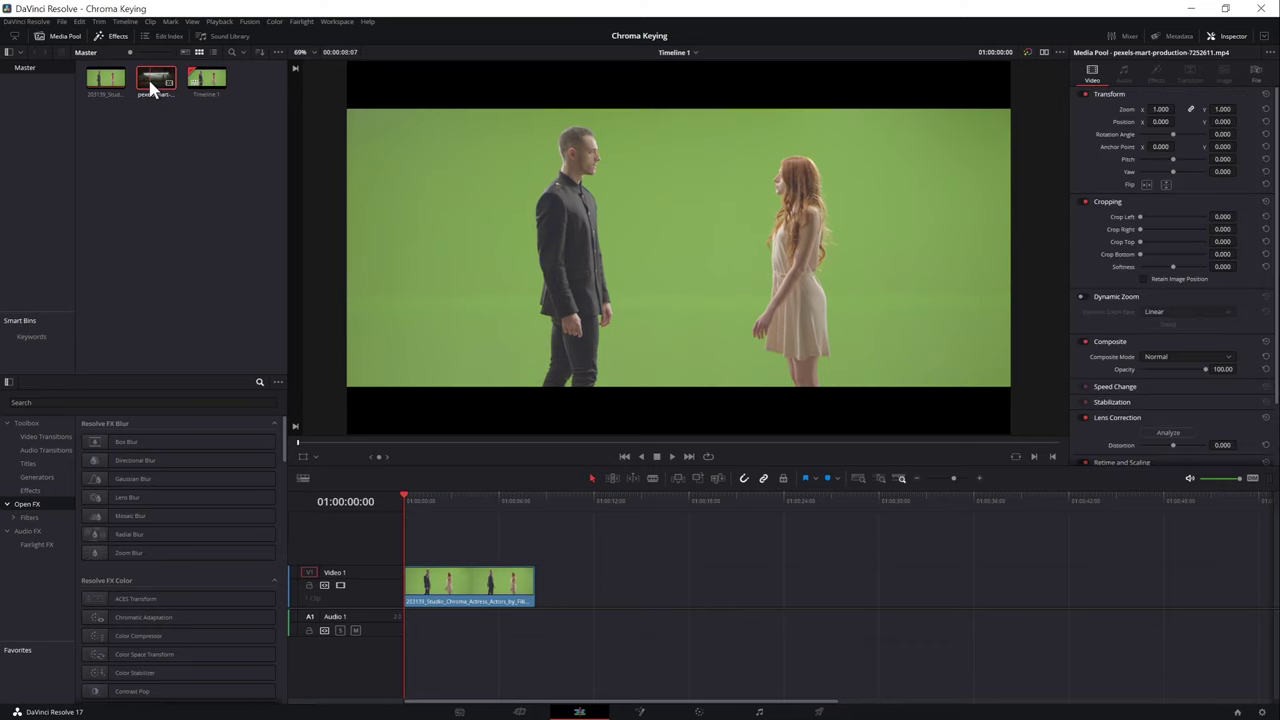
left_click_drag(145, 86, 572, 592)
left_click_drag(603, 515, 465, 524)
left_click(461, 489)
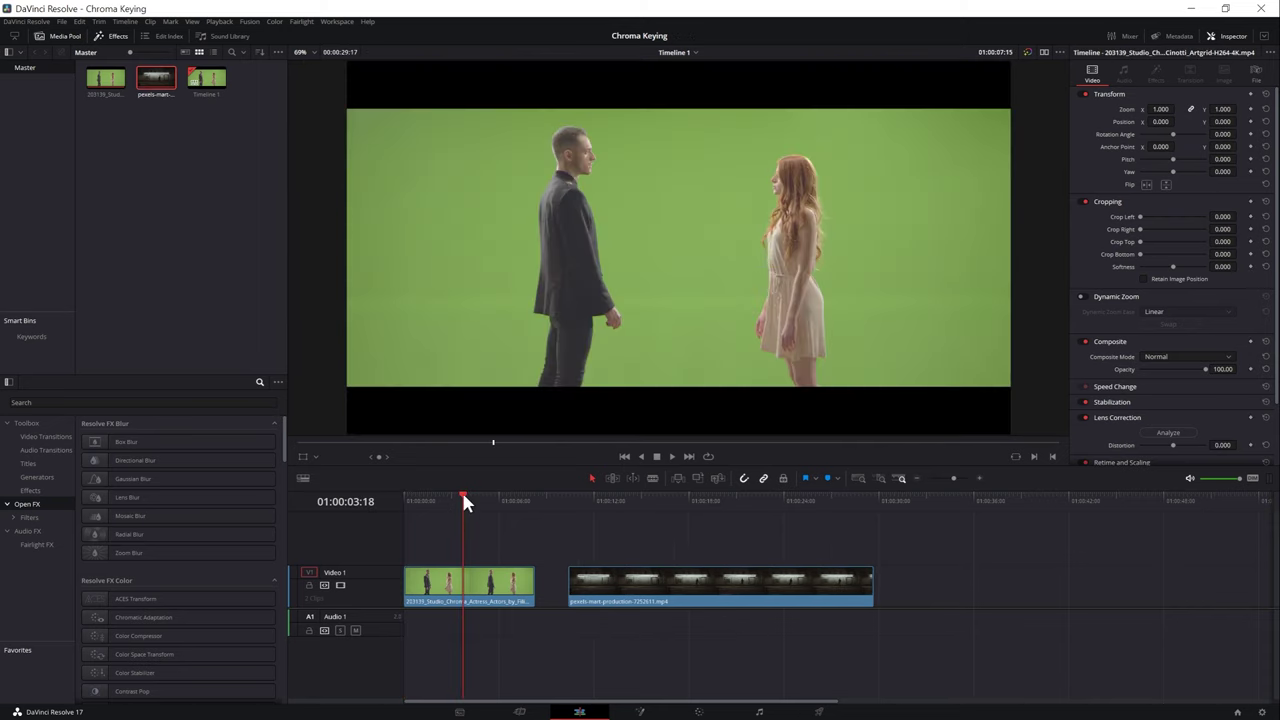
left_click(679, 500)
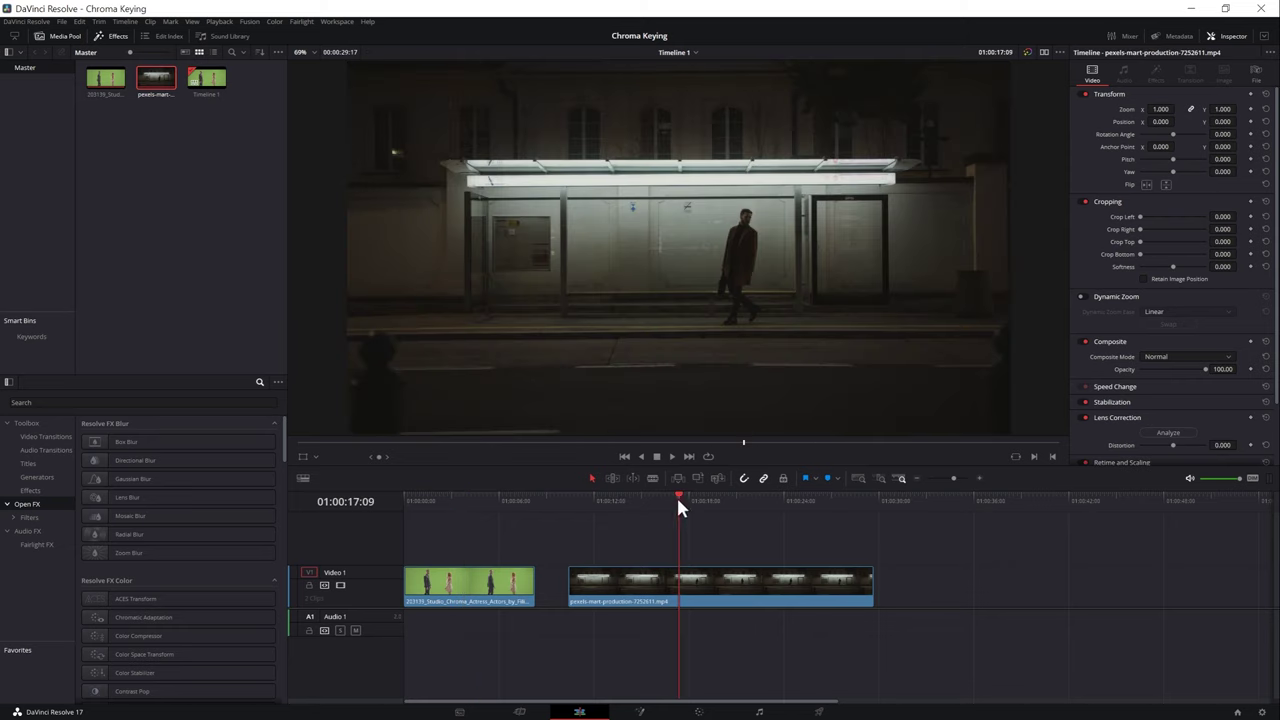
Step: Lift the green-screen clip to Video 2, then align the bus-stop clip to the start and trim it to match
left_click_drag(482, 585, 479, 563)
left_click_drag(634, 586, 475, 590)
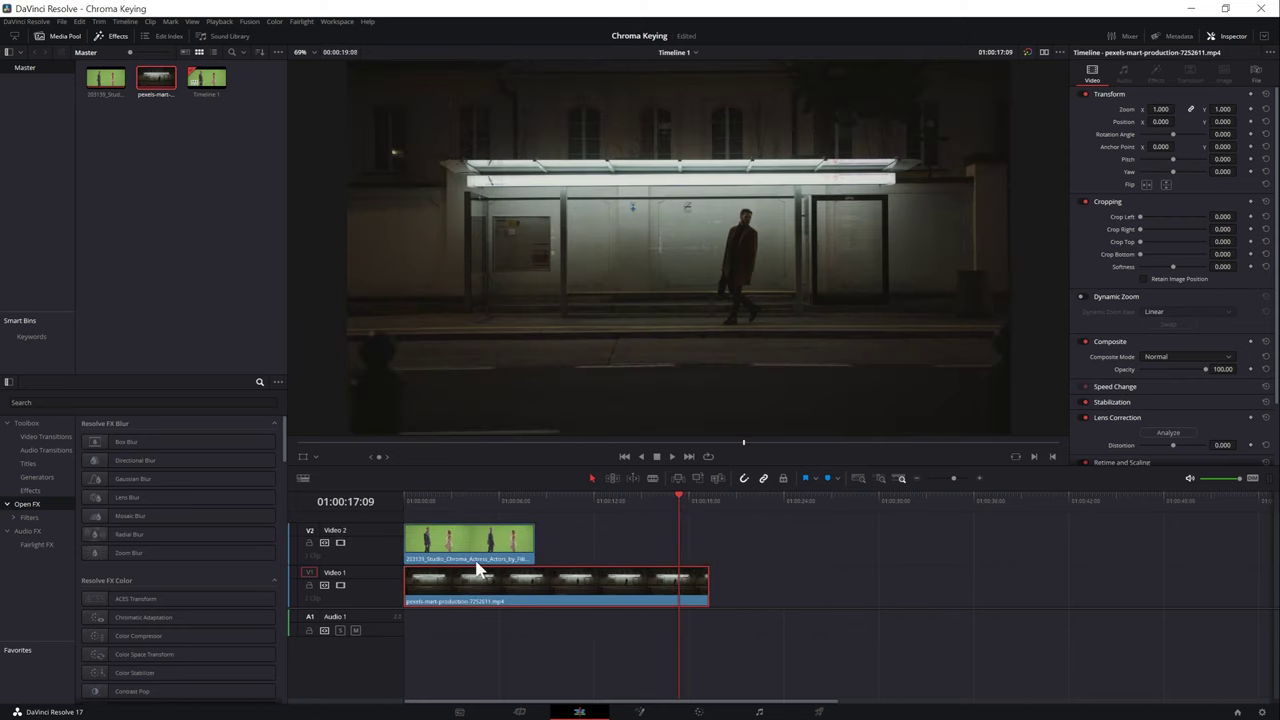
left_click(508, 500)
left_click_drag(708, 590, 535, 595)
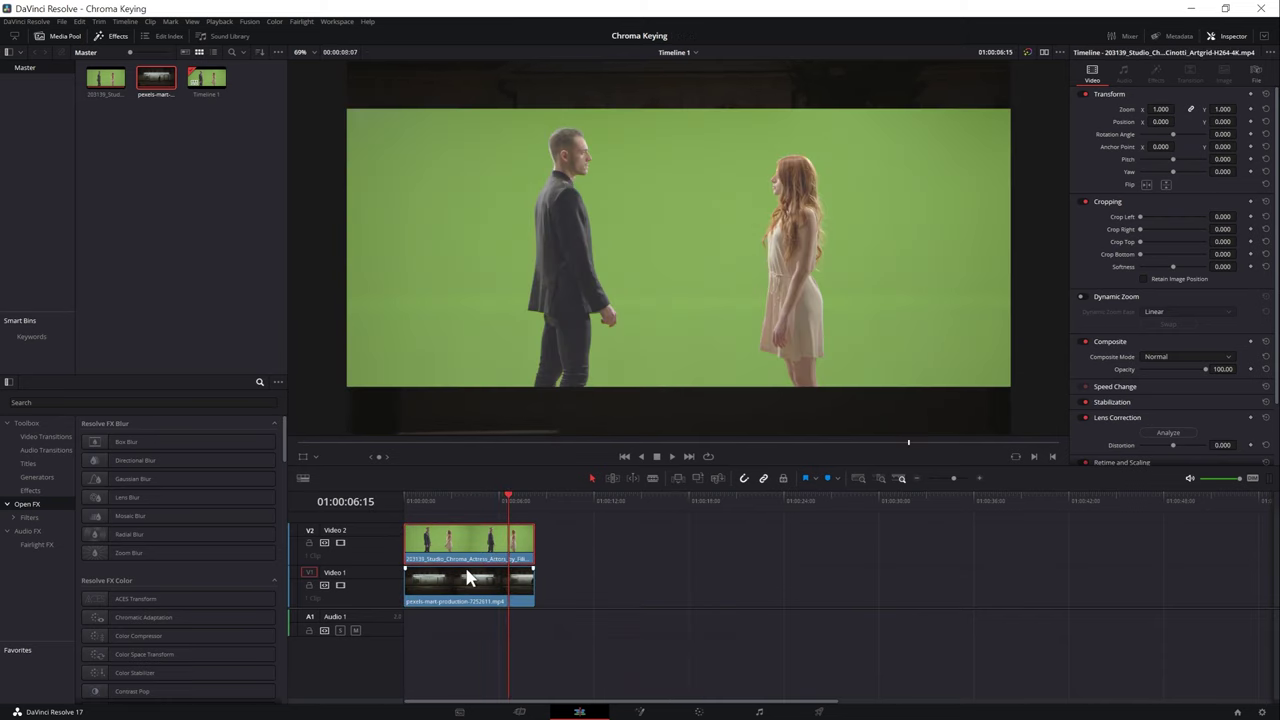
Step: Find '3d keyer' in the Effects library, drop it on the V2 green-screen clip and show its Inspector settings
left_click(146, 403)
type("3d keyer")
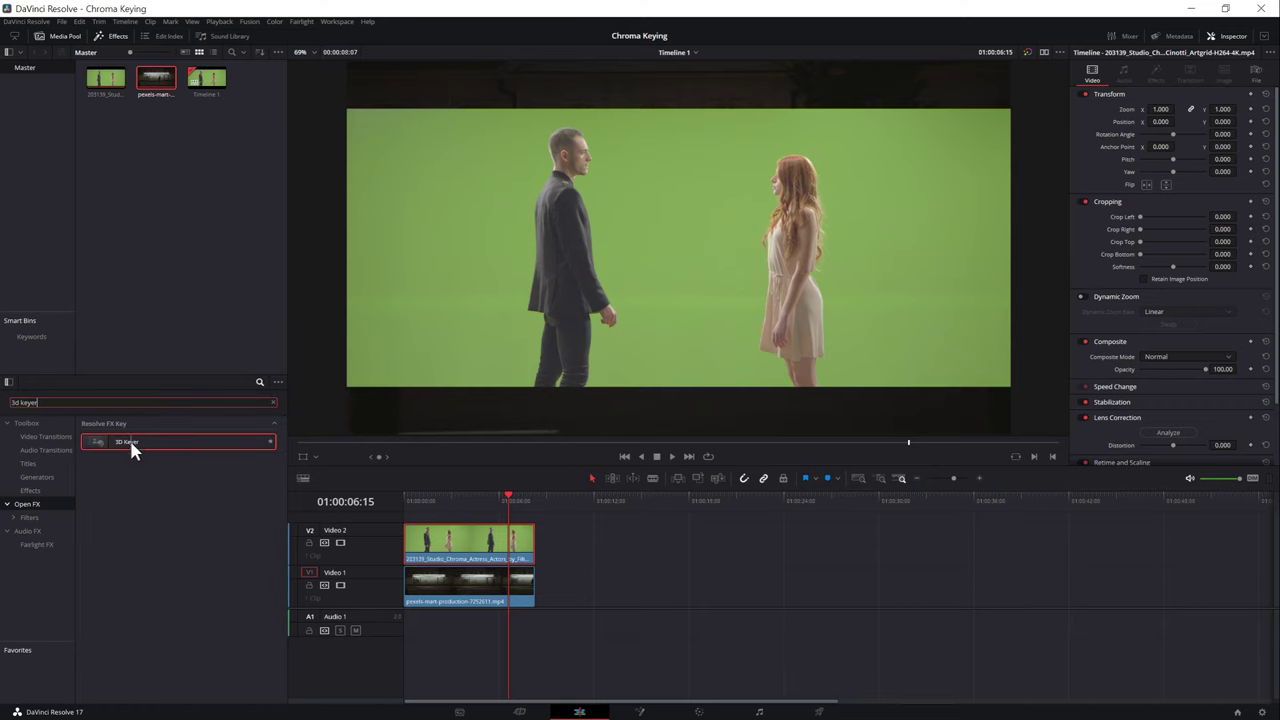
left_click_drag(133, 450, 470, 556)
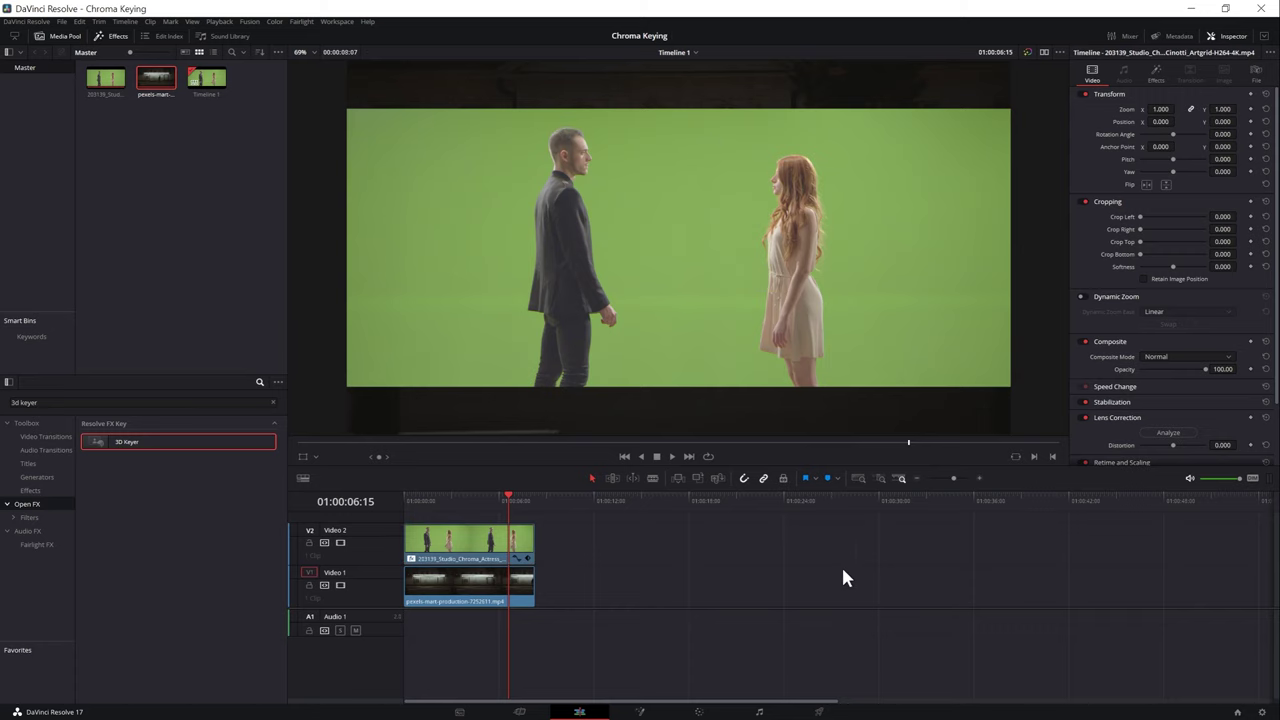
left_click(1155, 76)
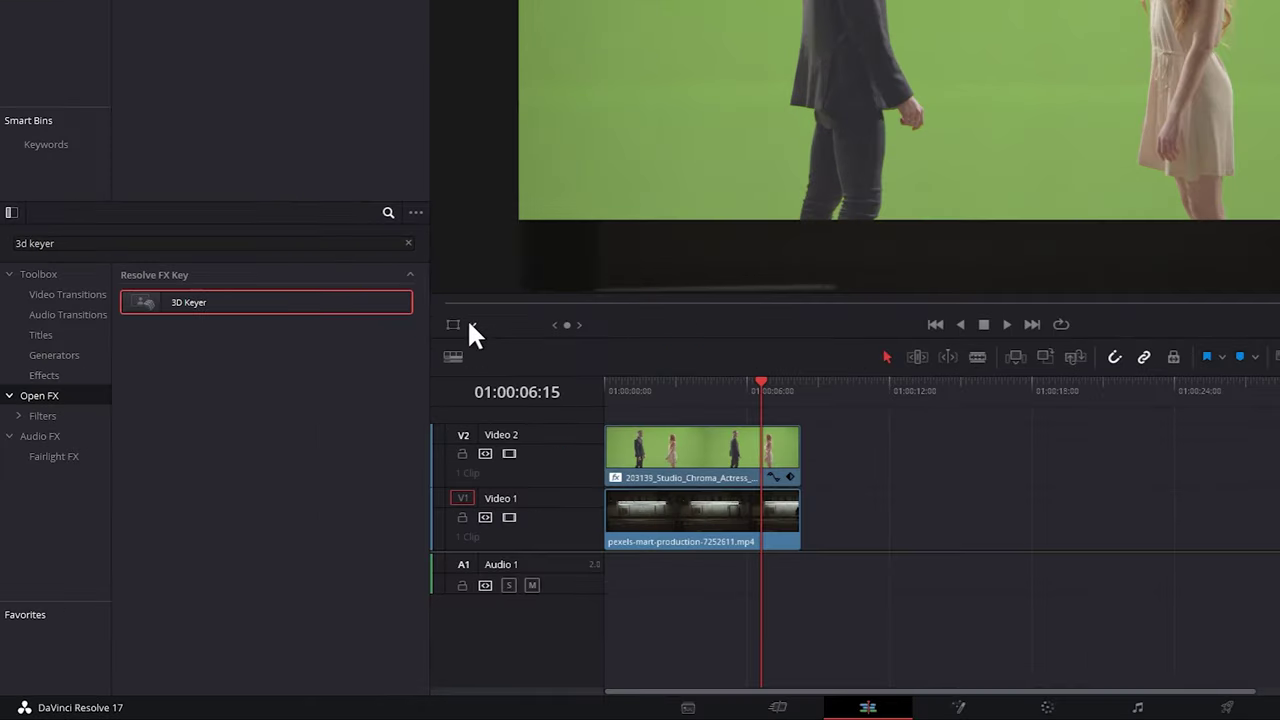
Step: Switch the viewer to Open FX Overlay and sample the green backdrop with the 3D Keyer pick tool
left_click(314, 457)
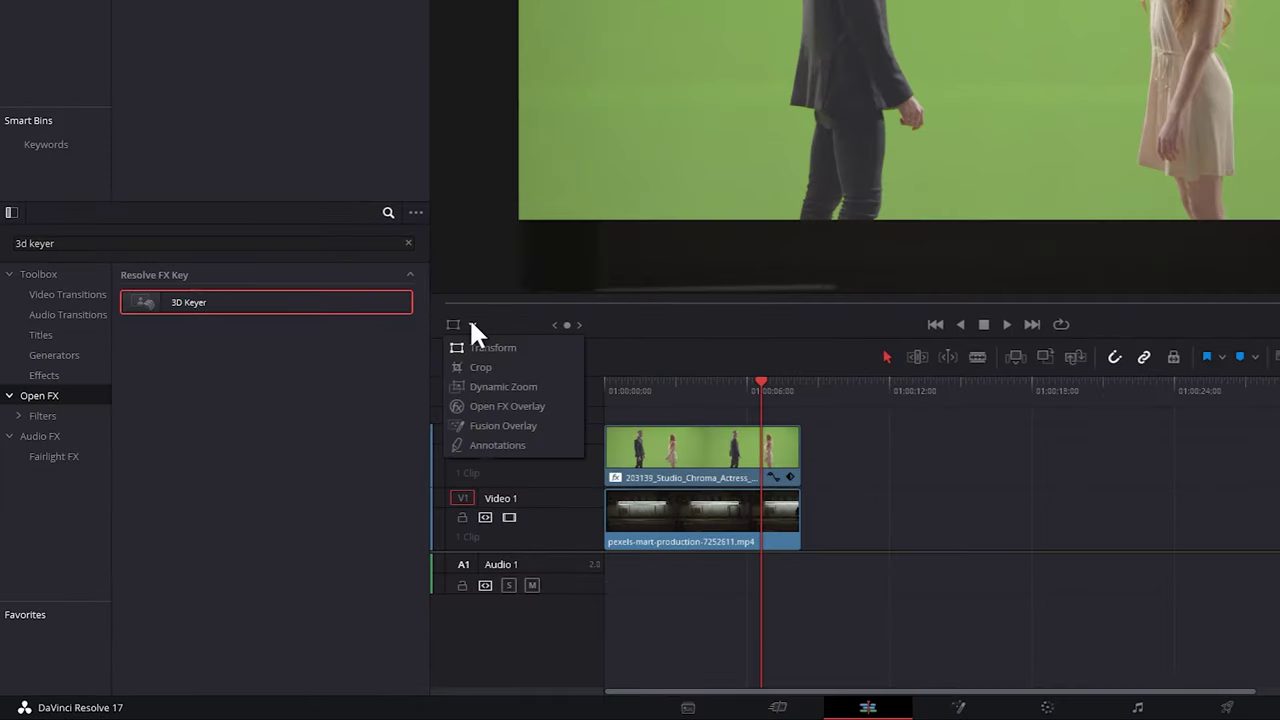
left_click(493, 405)
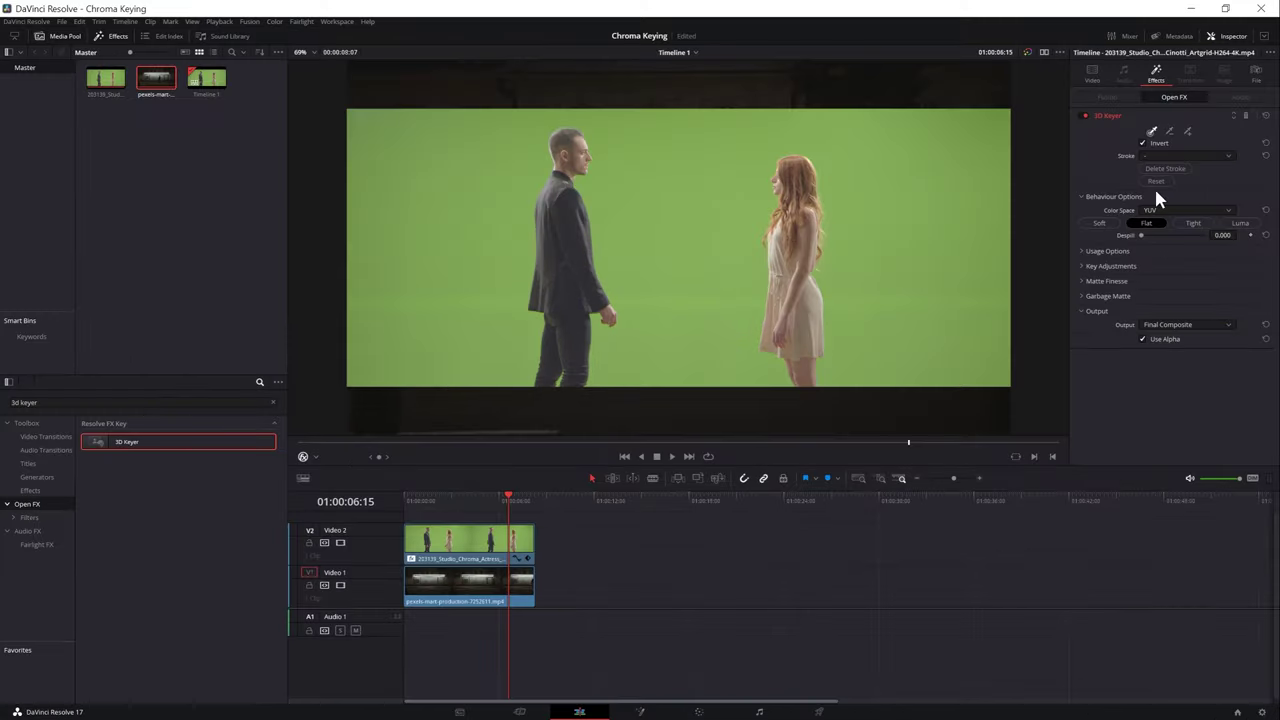
left_click(1153, 132)
left_click(936, 188)
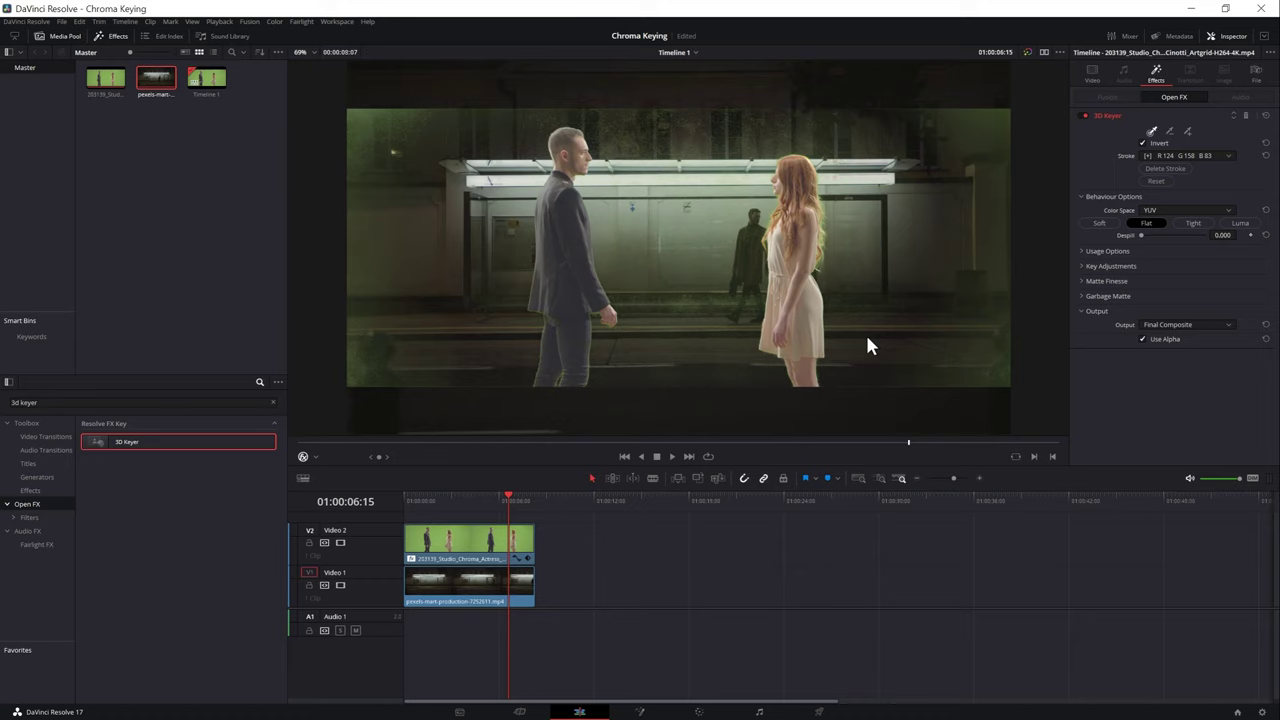
scroll(822, 258, "up", 3)
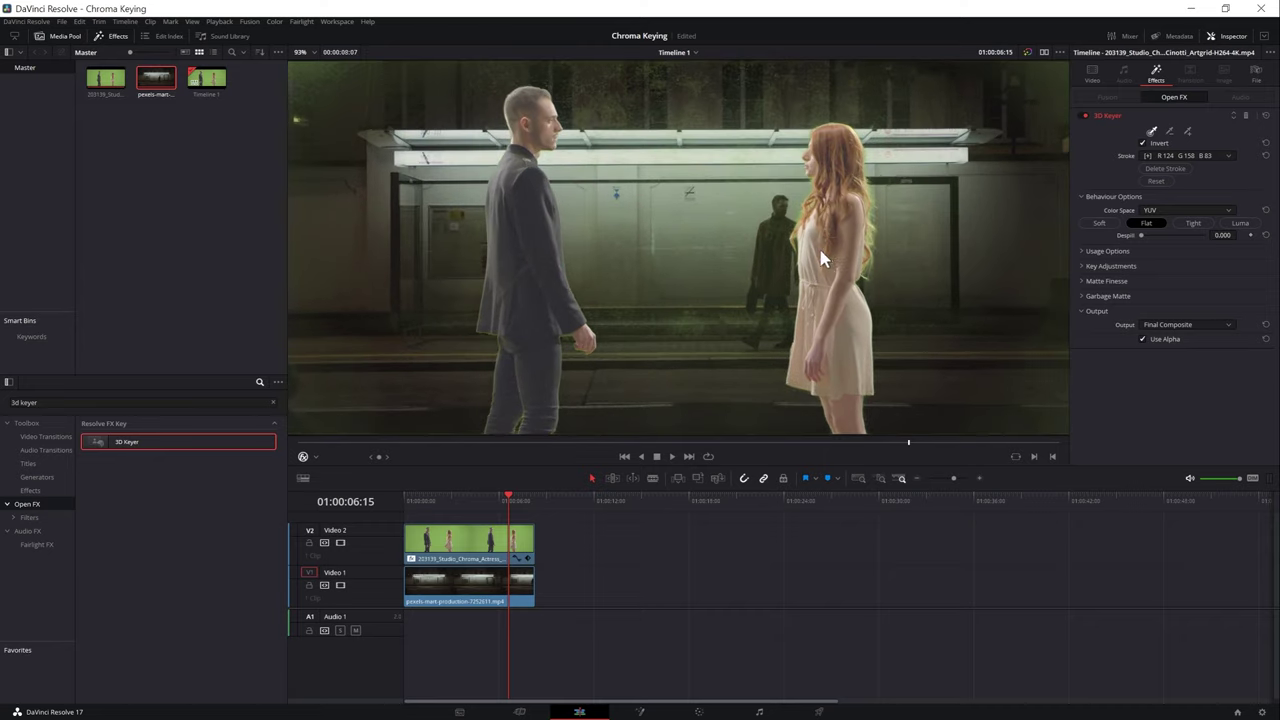
scroll(929, 240, "up", 2)
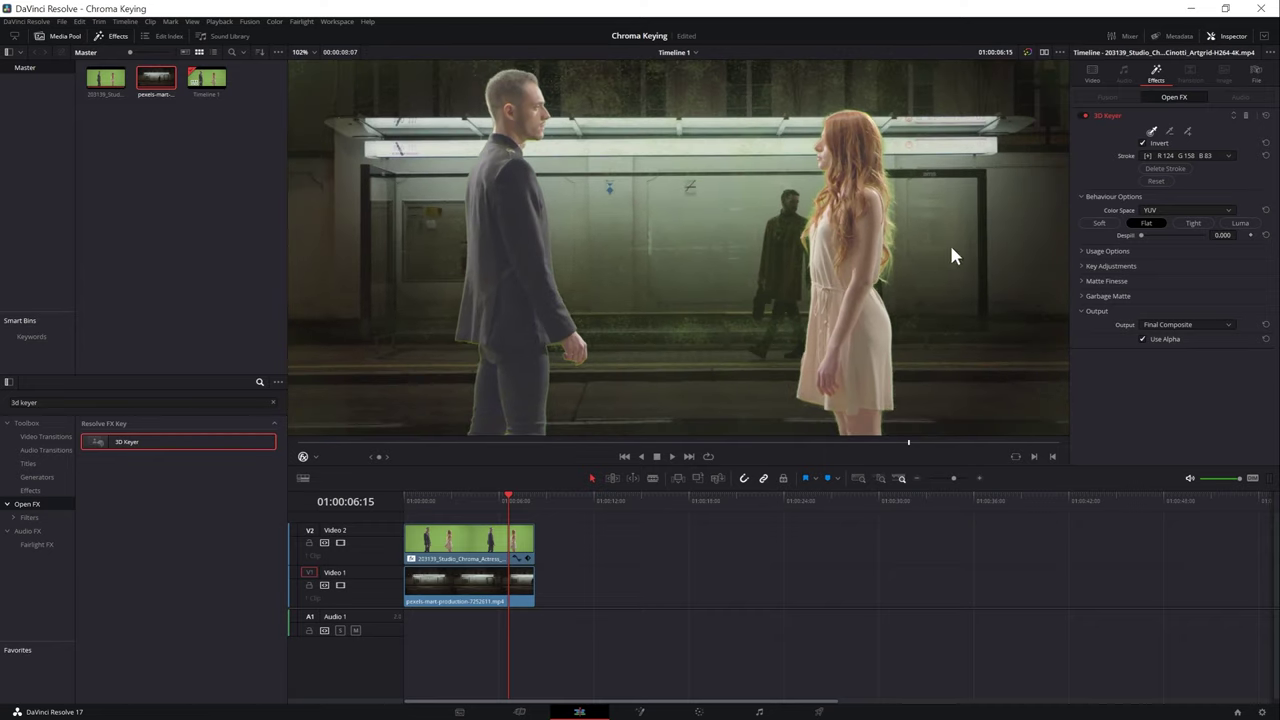
Step: Set the 3D Keyer Output to Alpha Highlight B/W
left_click(1168, 325)
left_click(1188, 349)
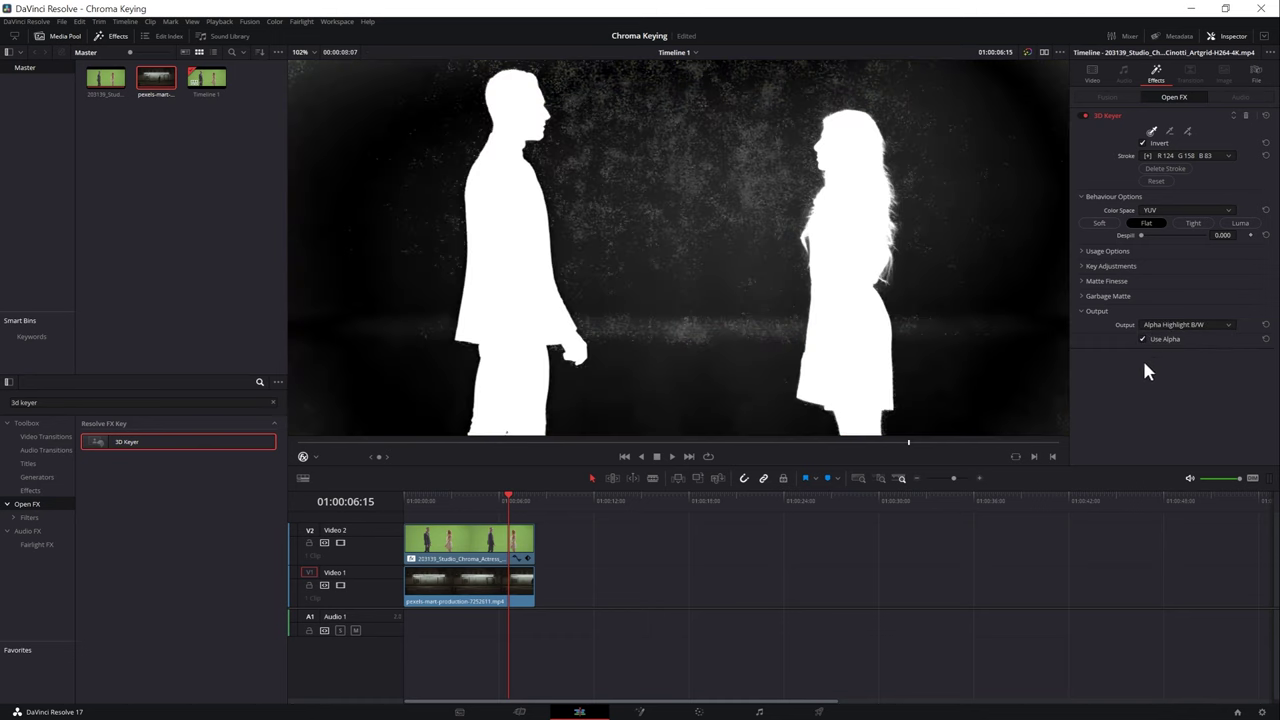
scroll(797, 279, "down", 2)
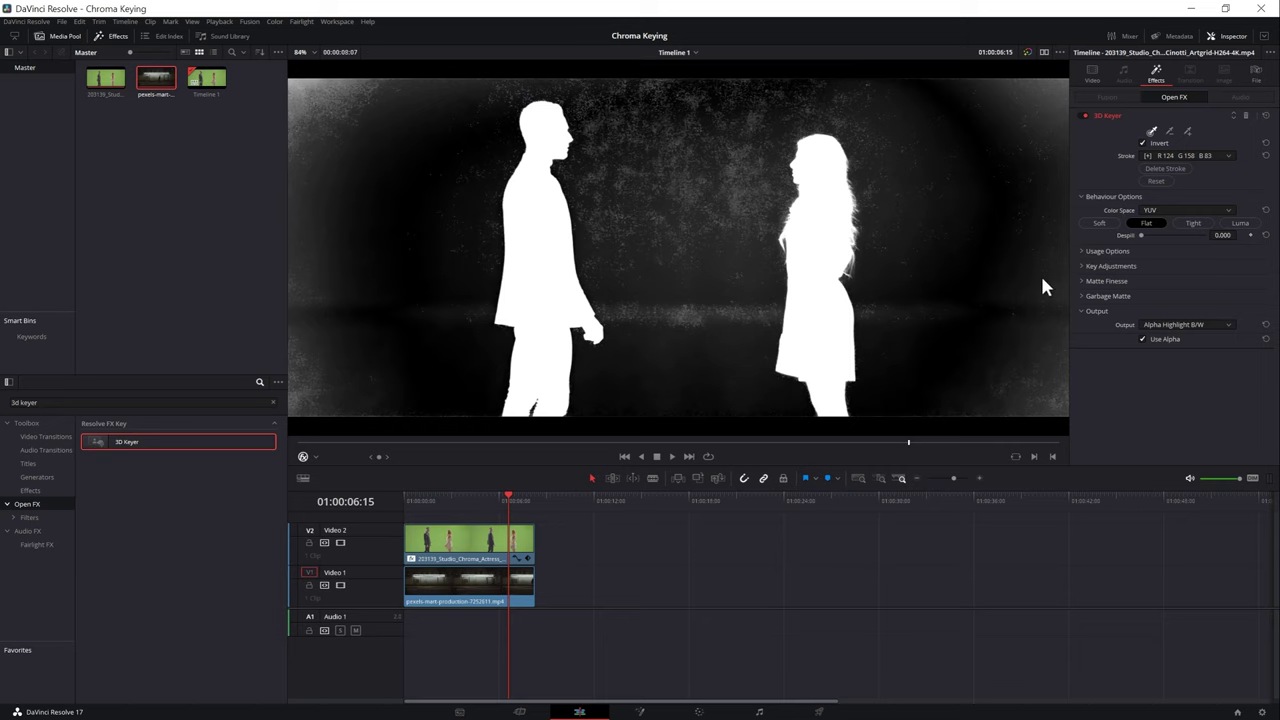
Step: Stroke the subtract pick tool over five grey background patches to darken the matte
left_click(1188, 131)
mouse_move(423, 98)
left_mouse_down()
mouse_move(297, 86)
mouse_move(405, 216)
mouse_move(322, 150)
mouse_move(361, 115)
mouse_move(290, 84)
left_mouse_up()
left_click_drag(642, 138, 737, 206)
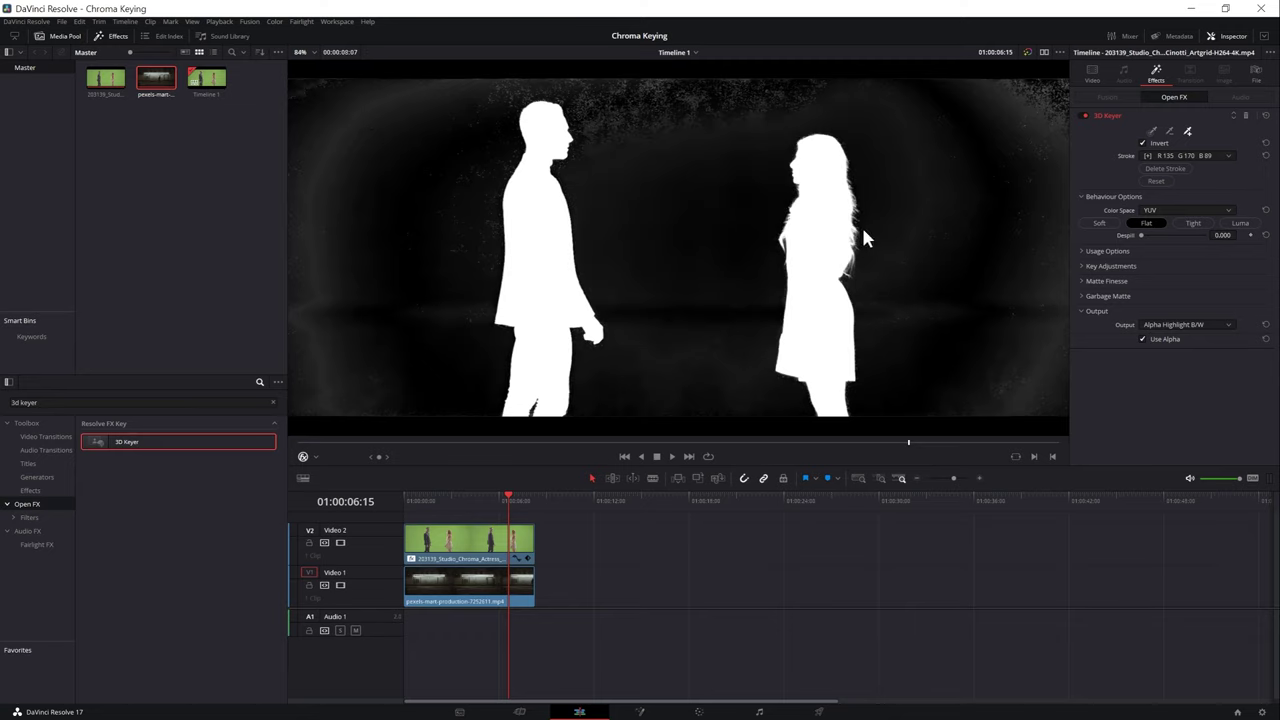
left_click_drag(687, 117, 692, 122)
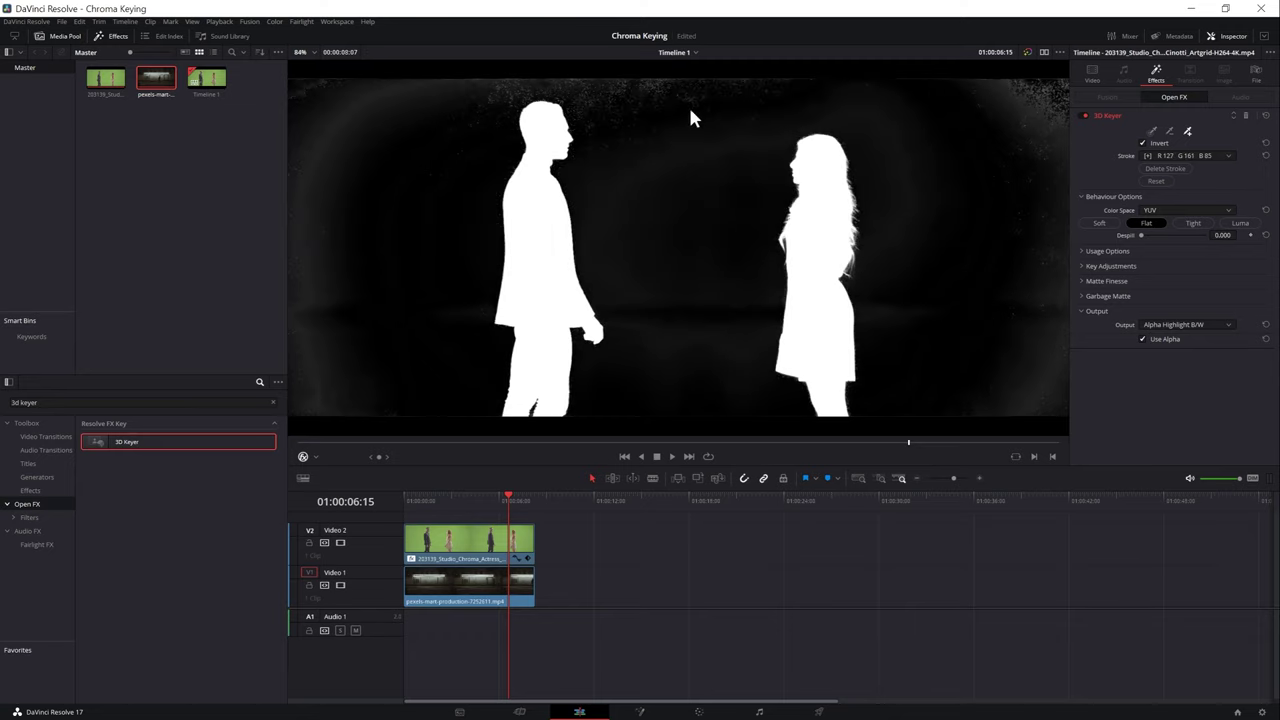
left_click_drag(341, 172, 333, 131)
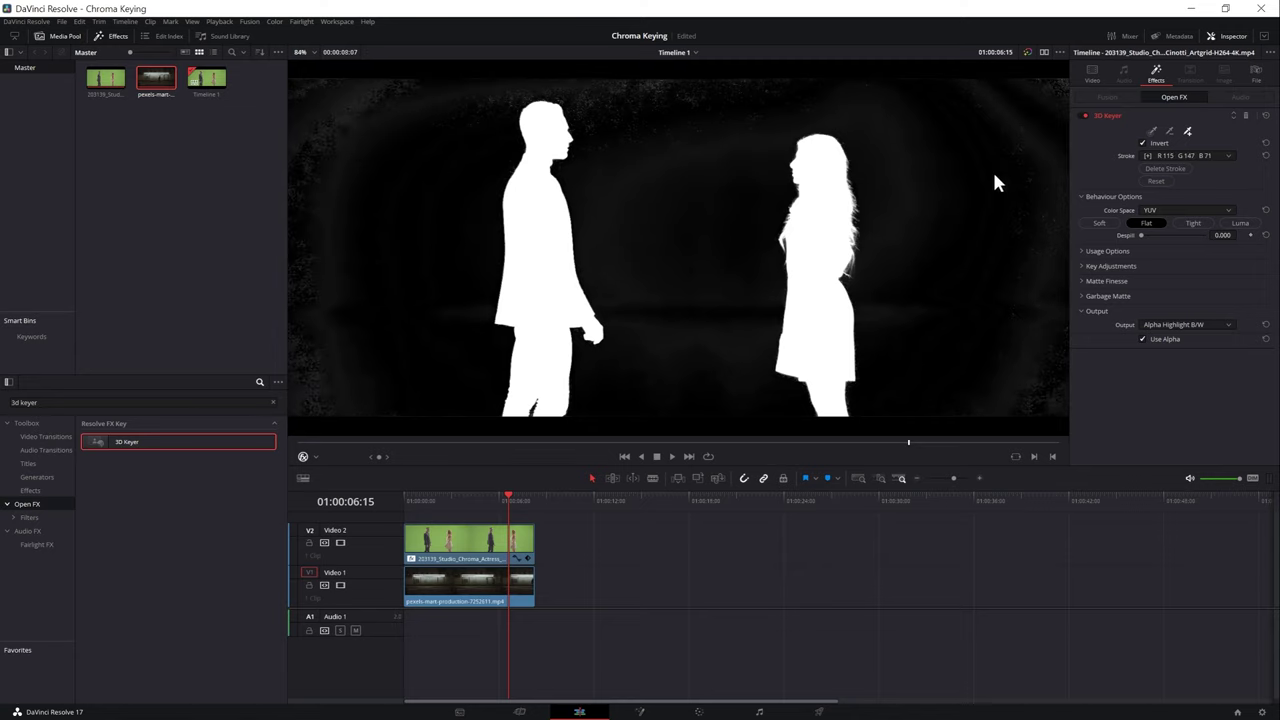
left_click_drag(1041, 160, 1050, 150)
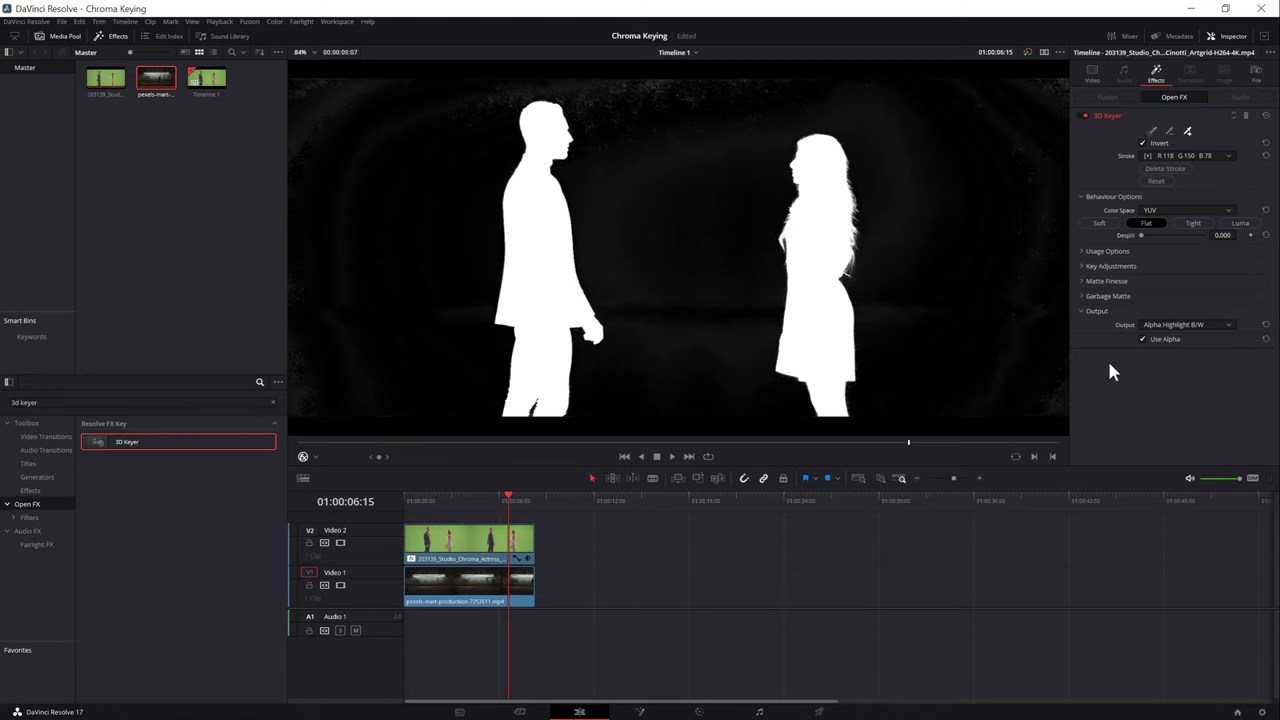
Step: In Key Adjustments, raise Chroma Tolerance and Luma Low and adjust Luma High for cleaner edges
left_click(1104, 267)
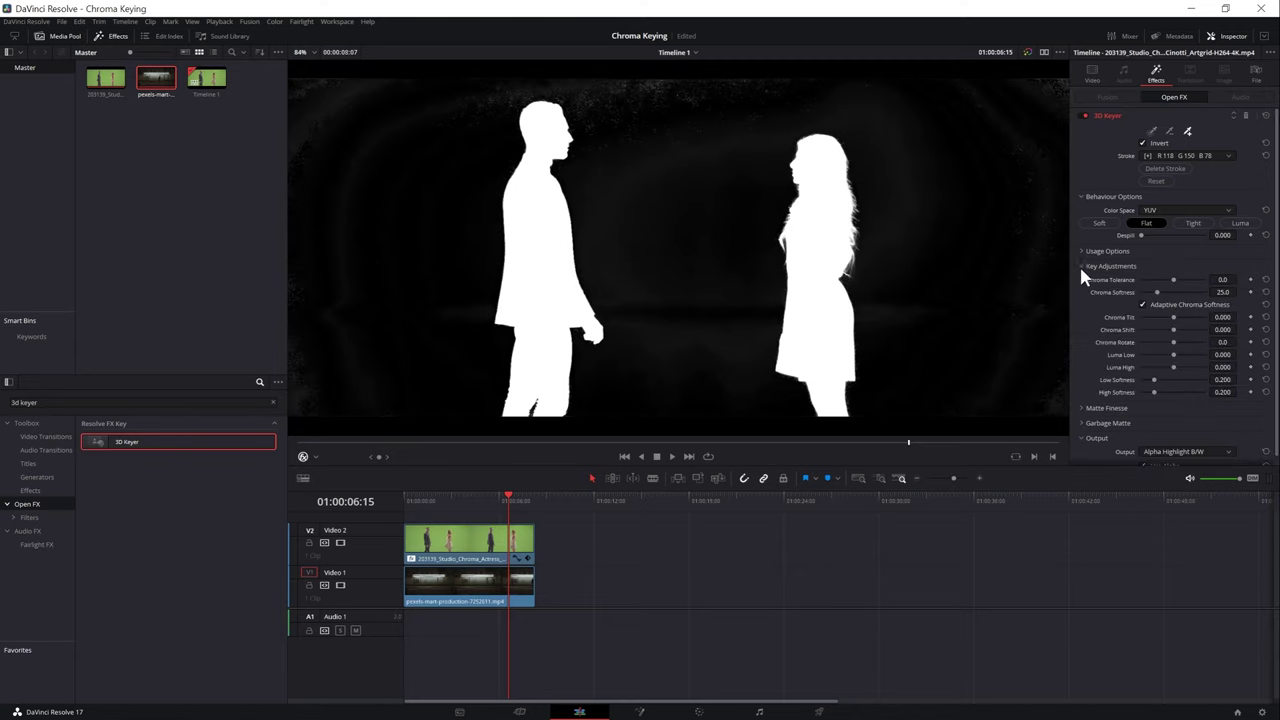
scroll(1080, 317, "down", 1)
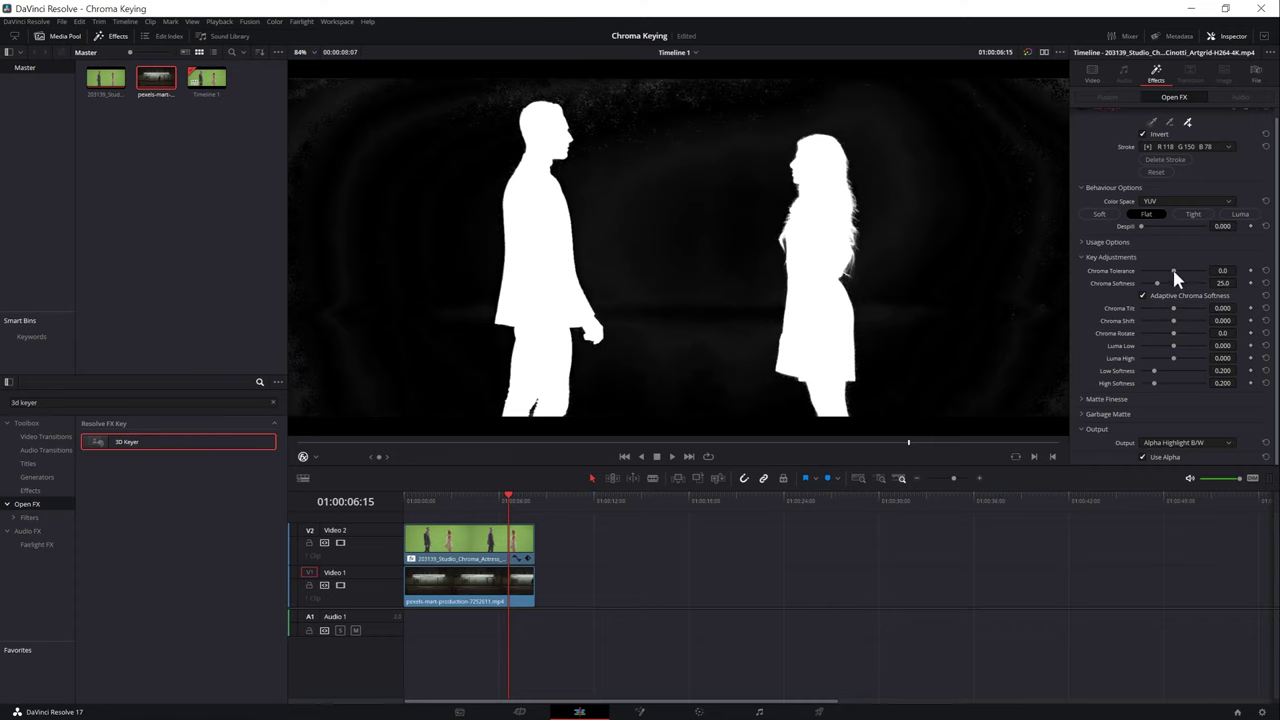
left_click_drag(1173, 270, 1180, 270)
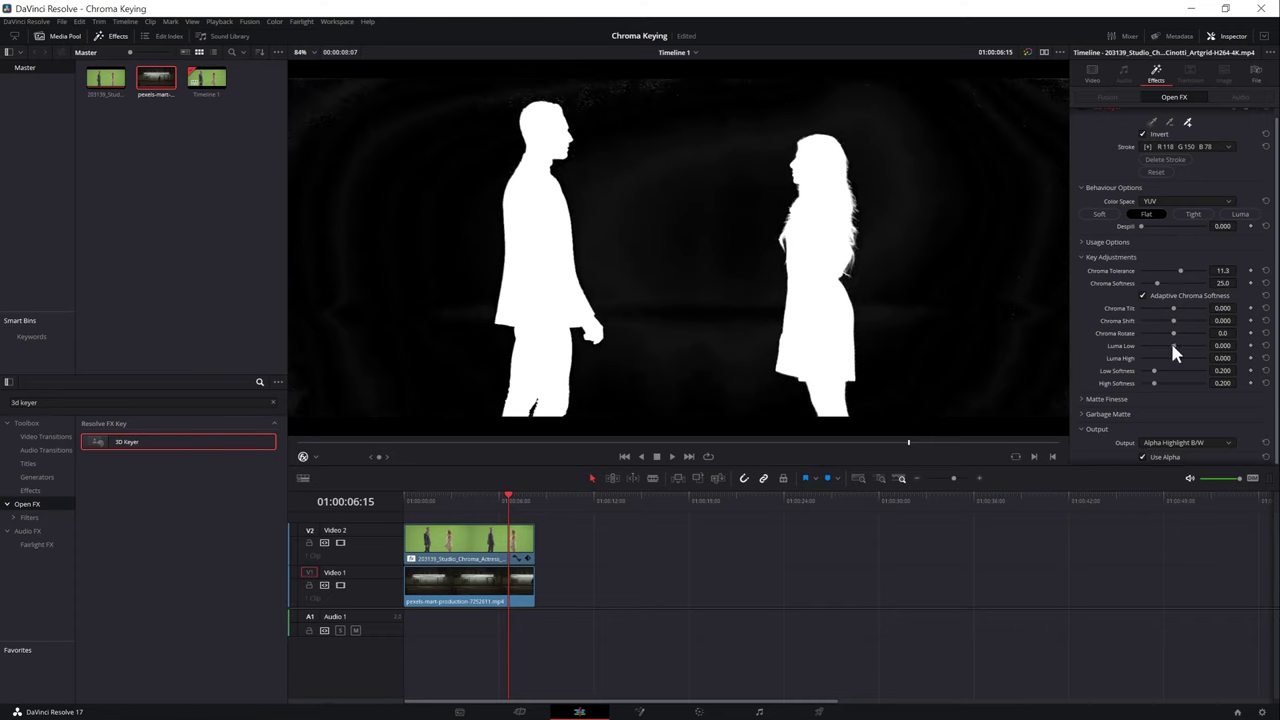
mouse_move(1172, 345)
left_mouse_down()
mouse_move(1158, 347)
mouse_move(1192, 349)
mouse_move(1166, 348)
mouse_move(1172, 357)
left_mouse_up()
scroll(901, 255, "up", 3)
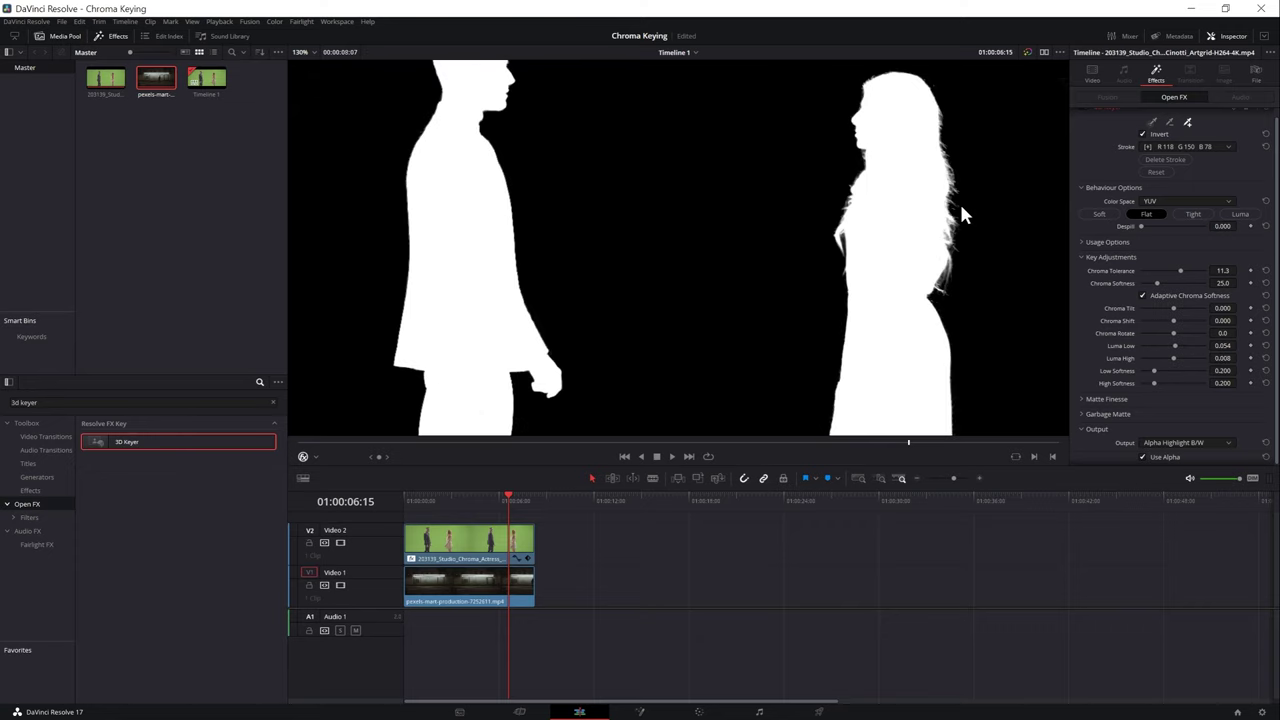
mouse_move(1172, 358)
left_mouse_down()
mouse_move(1159, 358)
mouse_move(1175, 345)
left_mouse_up()
scroll(797, 262, "down", 5)
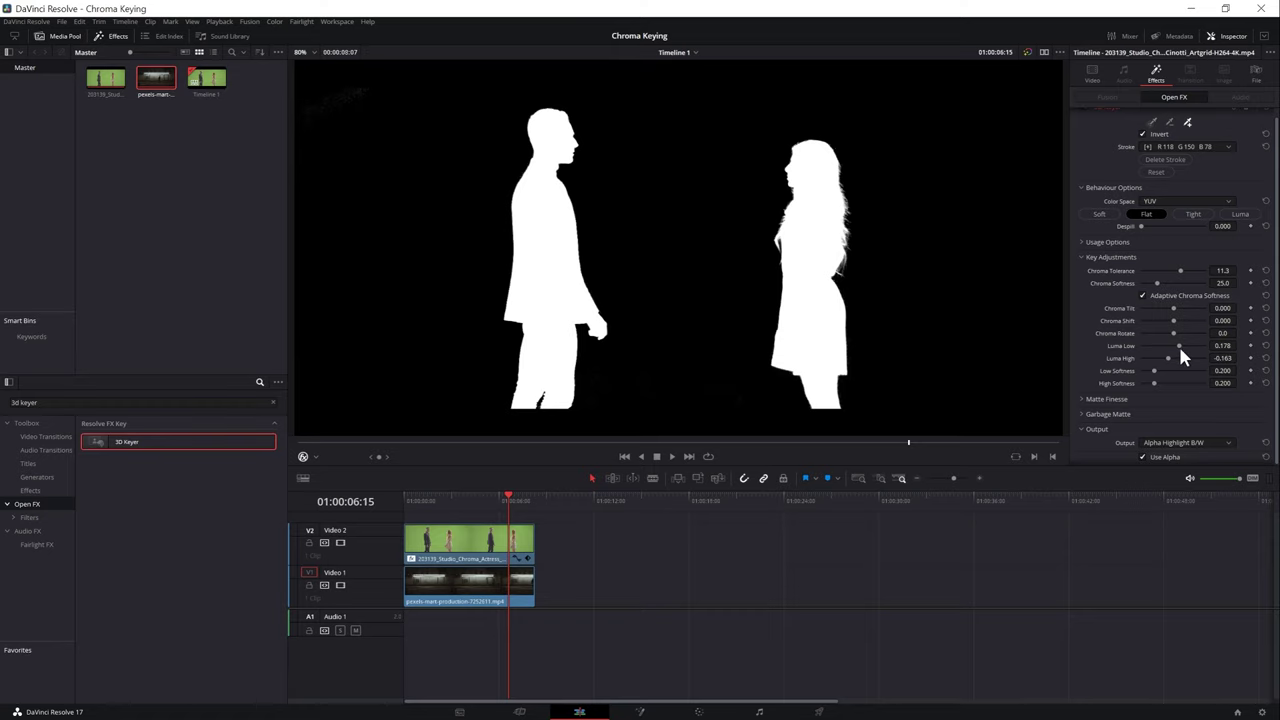
left_click_drag(1171, 355, 1175, 359)
scroll(877, 294, "up", 2)
scroll(877, 294, "up", 1)
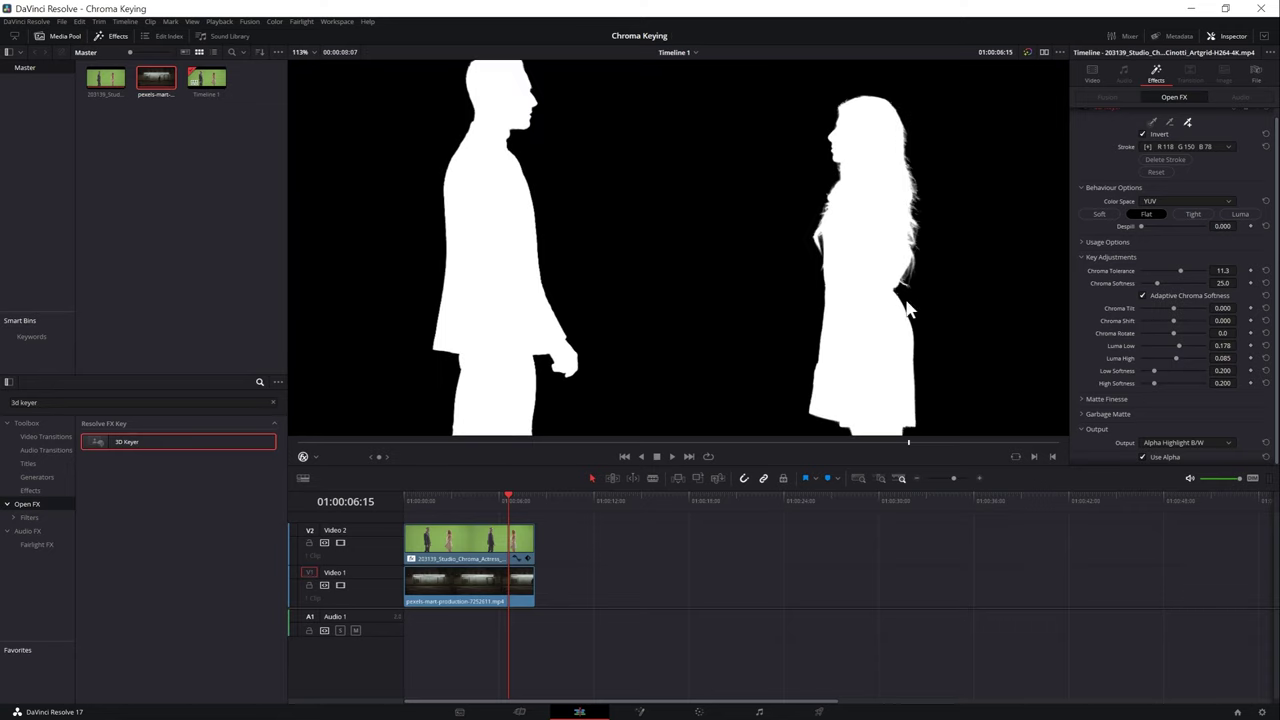
Step: Set Luma High to -0.101, and in Matte Finesse set White Clip 93.0 and Black Clip 18.6
left_click(1080, 398)
scroll(1078, 397, "down", 2)
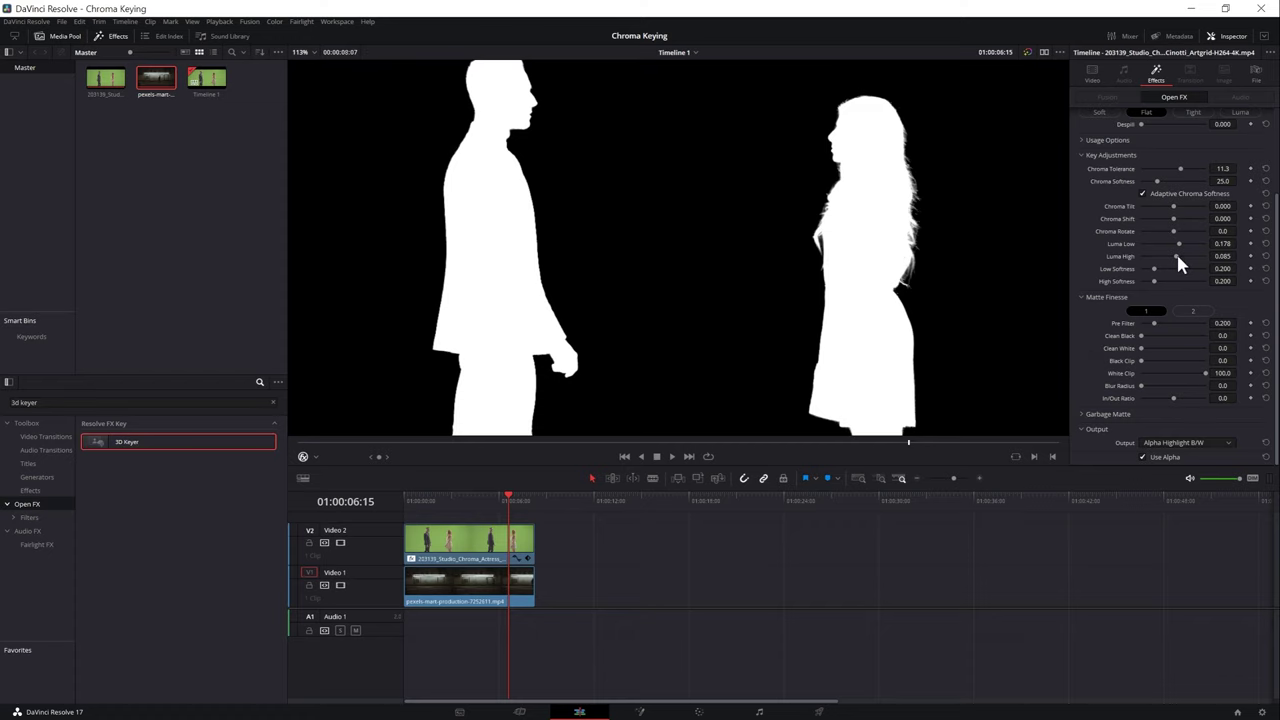
left_click_drag(1177, 256, 1170, 264)
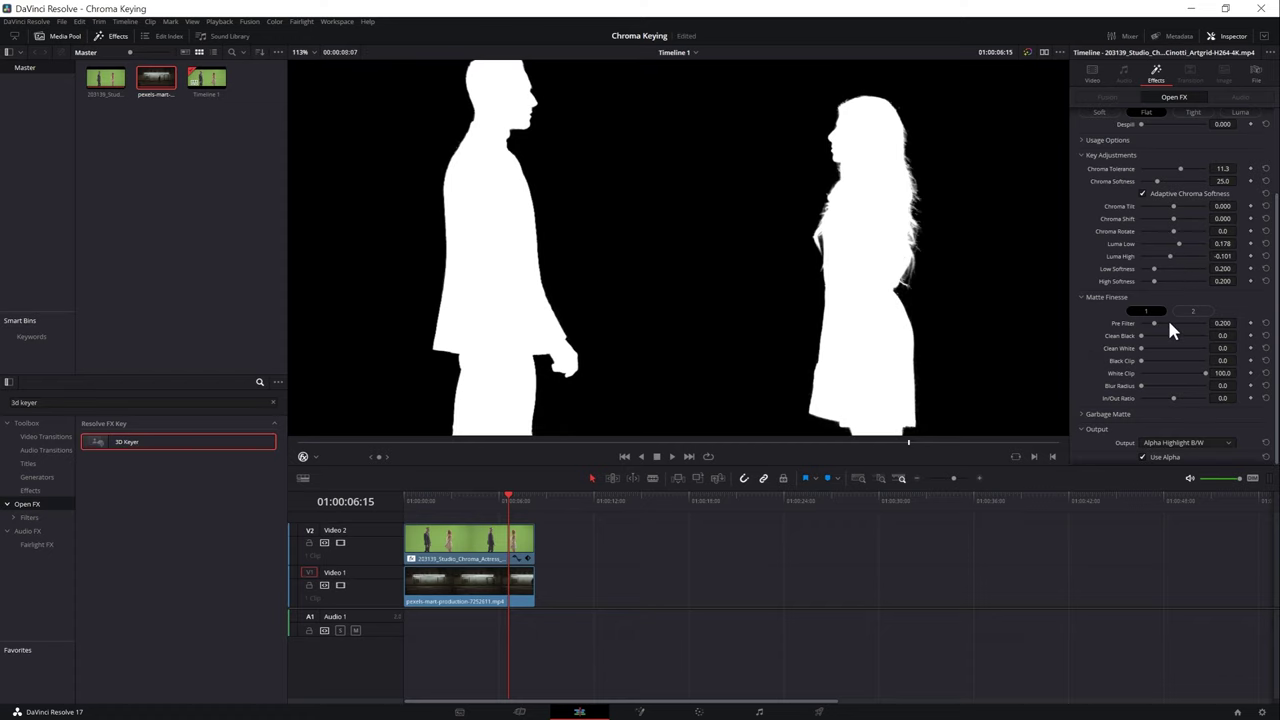
scroll(780, 304, "down", 3)
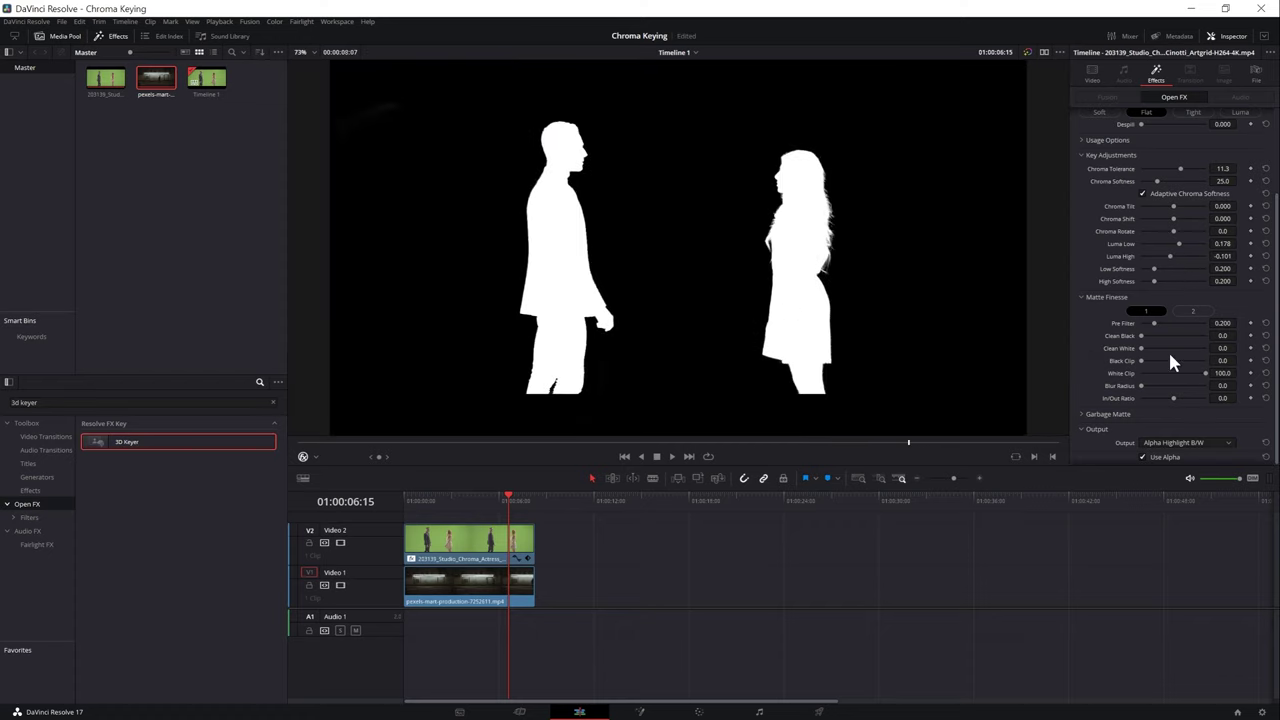
left_click_drag(1201, 367, 1205, 386)
left_click_drag(1145, 359, 1153, 362)
Step: Switch the keyer output to the final composite and pull the matte edge slightly inward
scroll(752, 240, "up", 3)
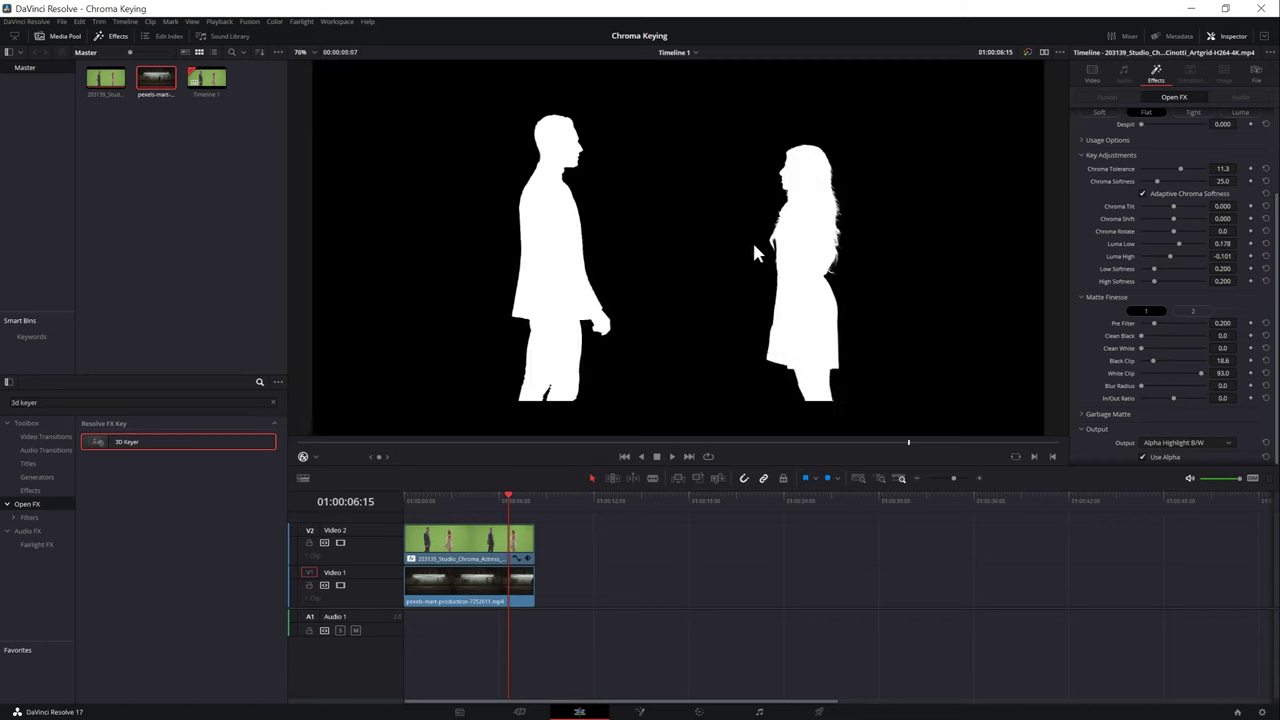
left_click(1183, 447)
left_click(1178, 469)
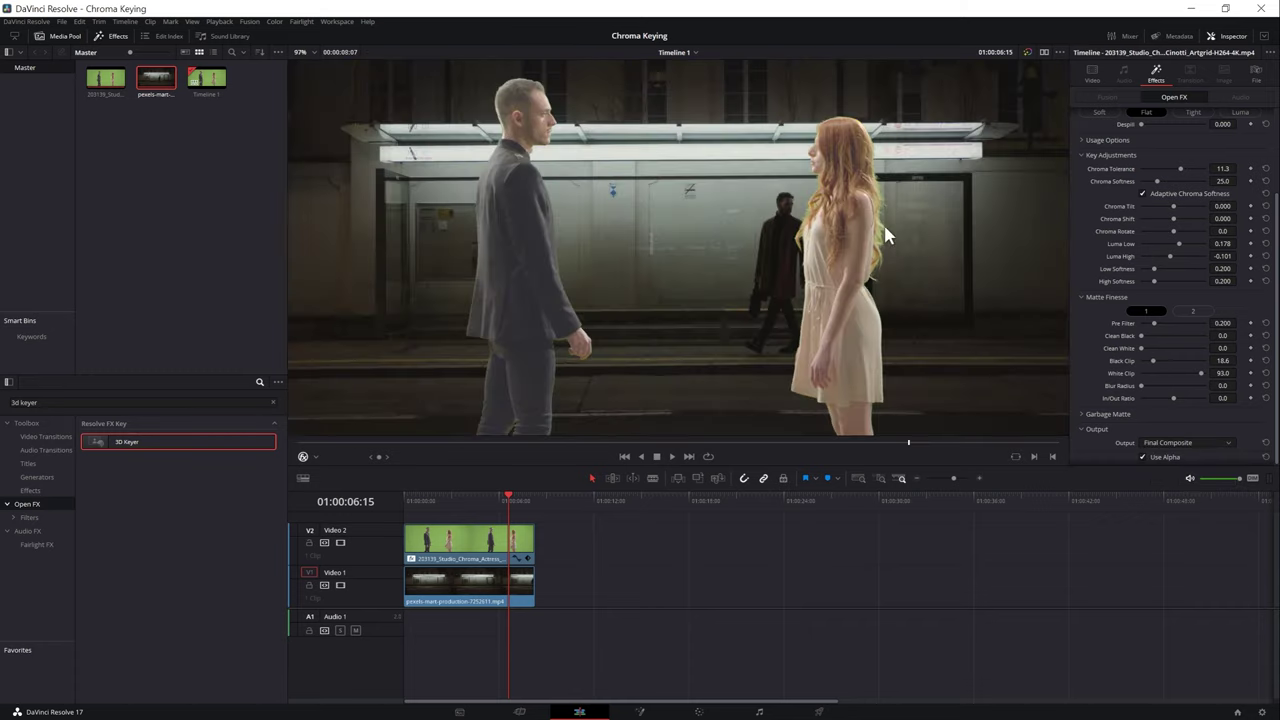
left_click_drag(1174, 400, 1168, 399)
Step: Remove the green spill from the couple by raising Despill to 0.760
scroll(1082, 366, "up", 3)
scroll(900, 218, "up", 3)
left_click_drag(1141, 232, 1171, 234)
left_click_drag(1169, 291, 1188, 292)
scroll(815, 280, "down", 3)
scroll(816, 274, "down", 3)
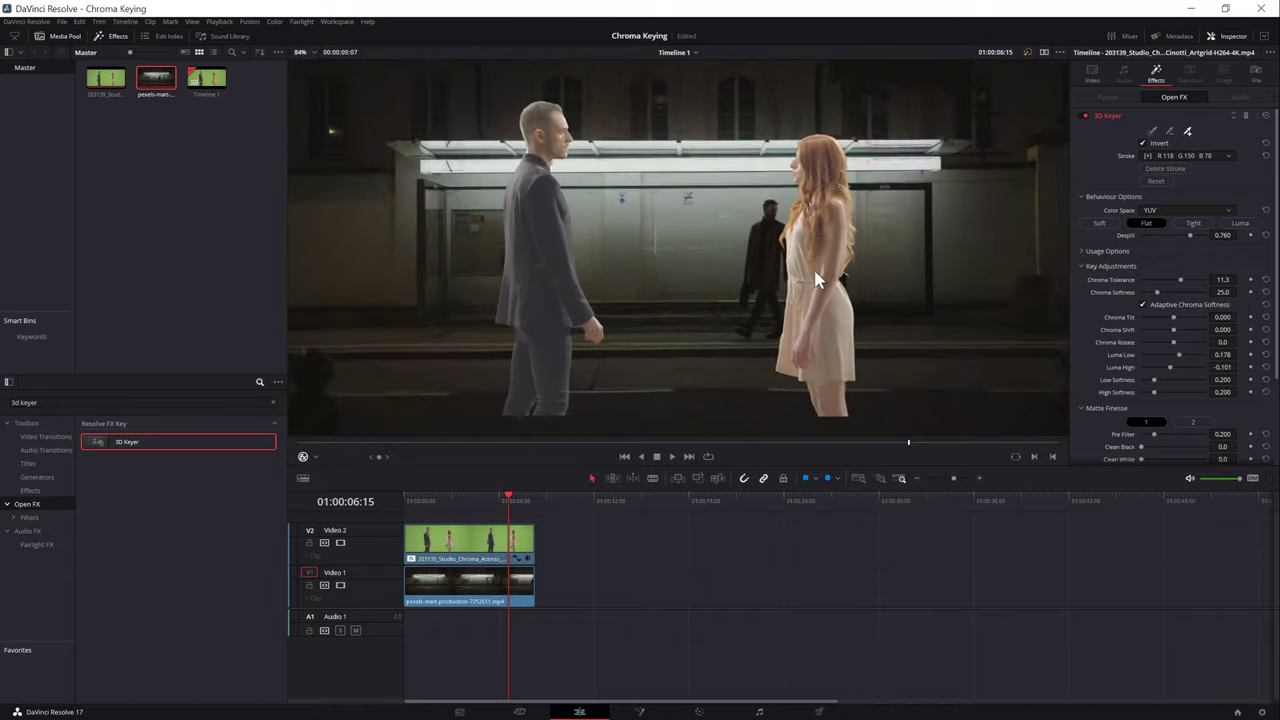
scroll(843, 297, "down", 1)
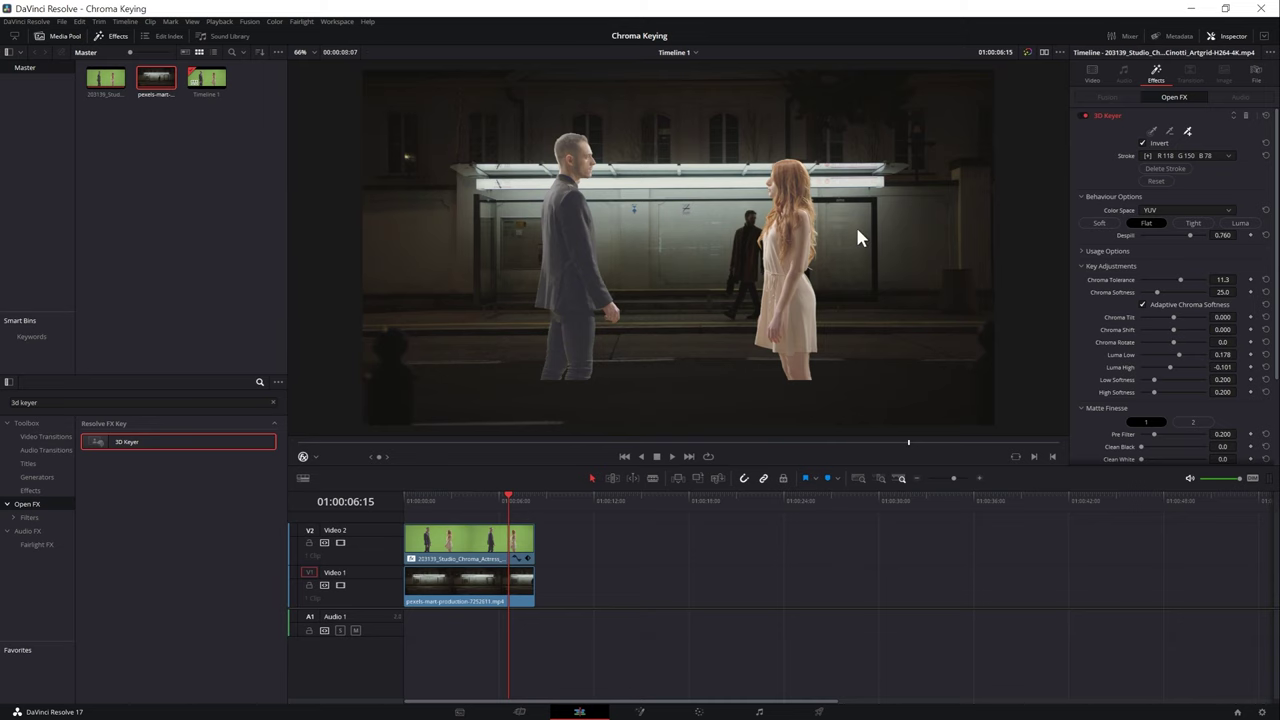
scroll(857, 233, "up", 3)
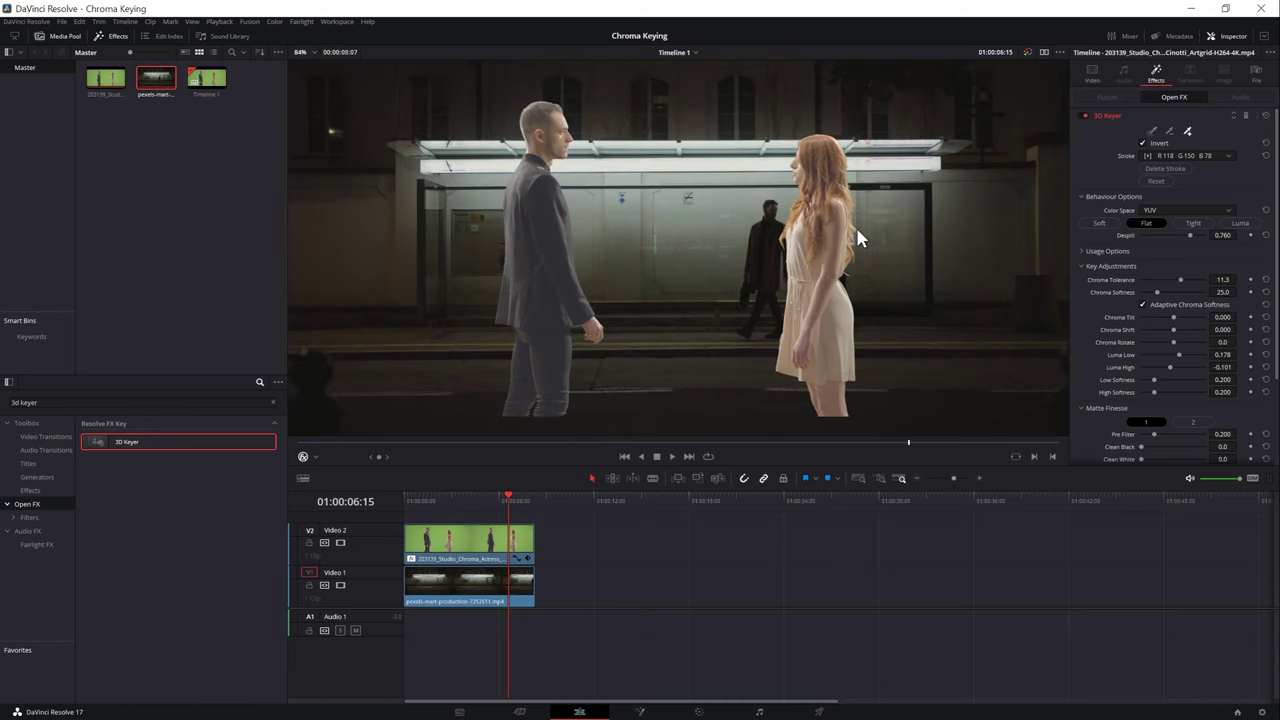
Step: On the Color page, add a serial node after node 01 for the couple clip
left_click(491, 546)
left_click(699, 711)
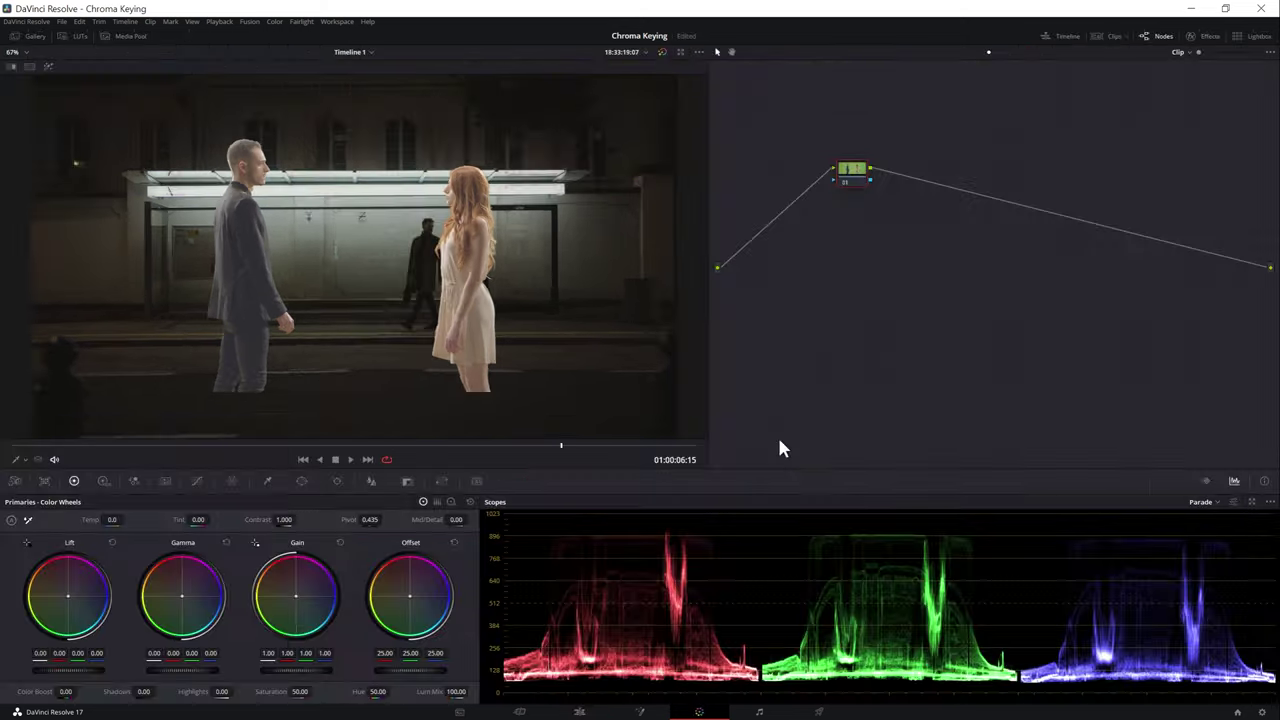
right_click(862, 174)
mouse_move(918, 220)
left_click(957, 213)
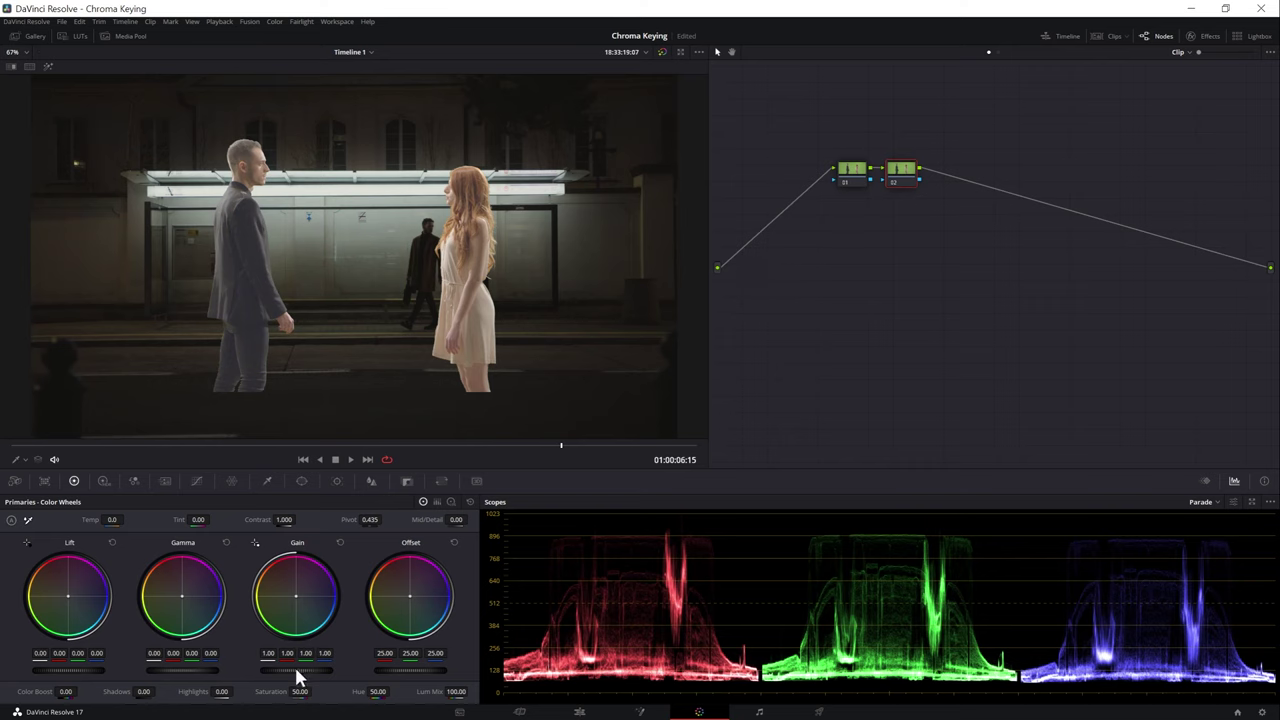
Step: Darken the couple with Lift -0.09, Gamma -0.06 and Gain 0.61, toggling the node to compare
left_click_drag(89, 664, 60, 664)
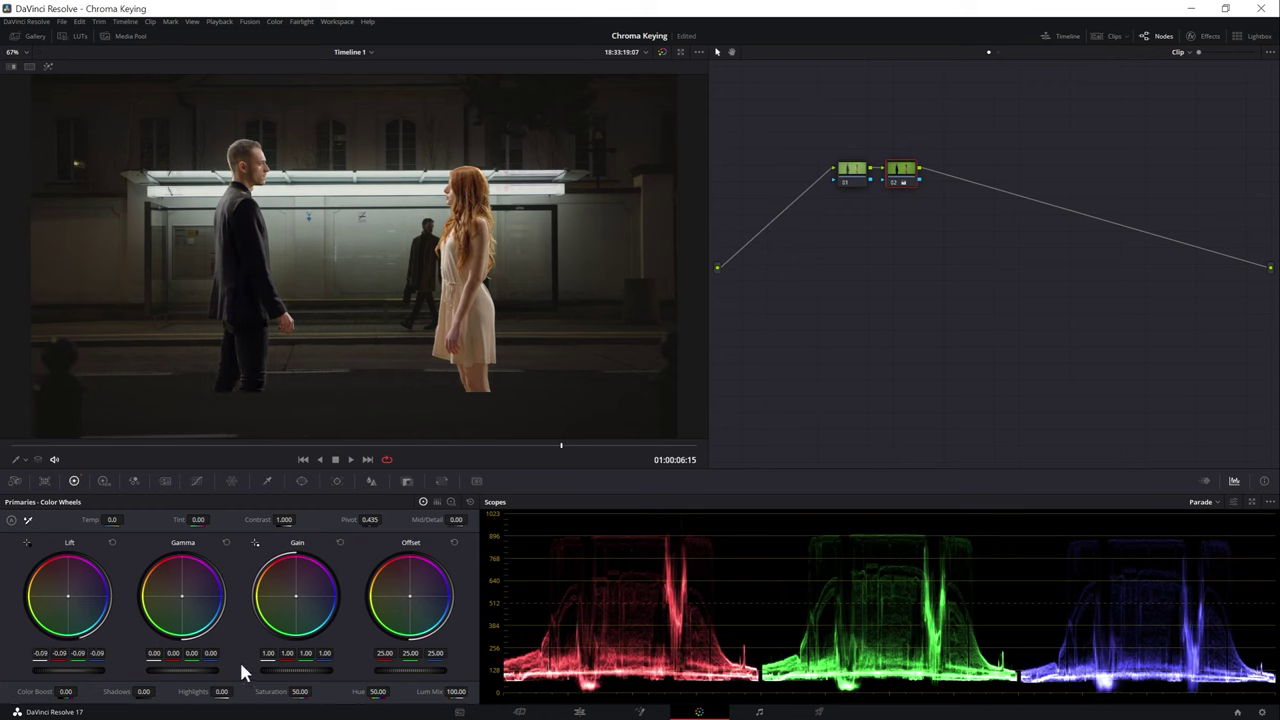
left_click_drag(300, 668, 170, 668)
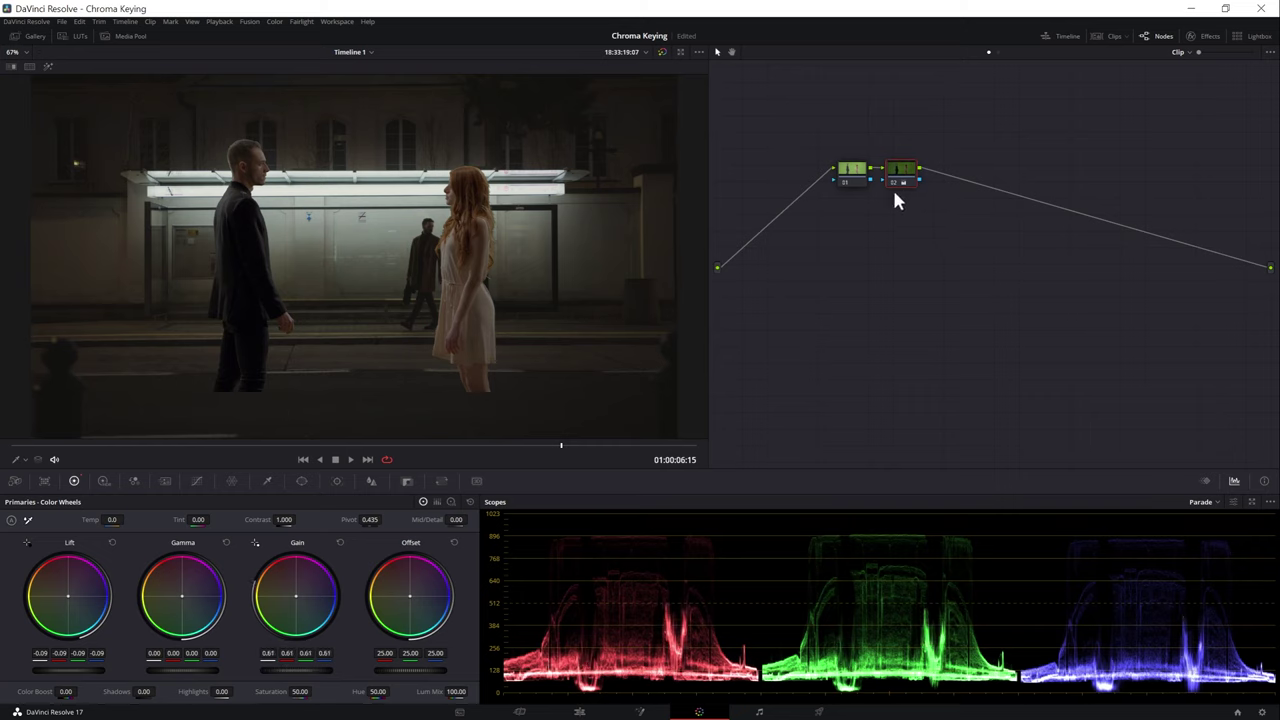
left_click(890, 183)
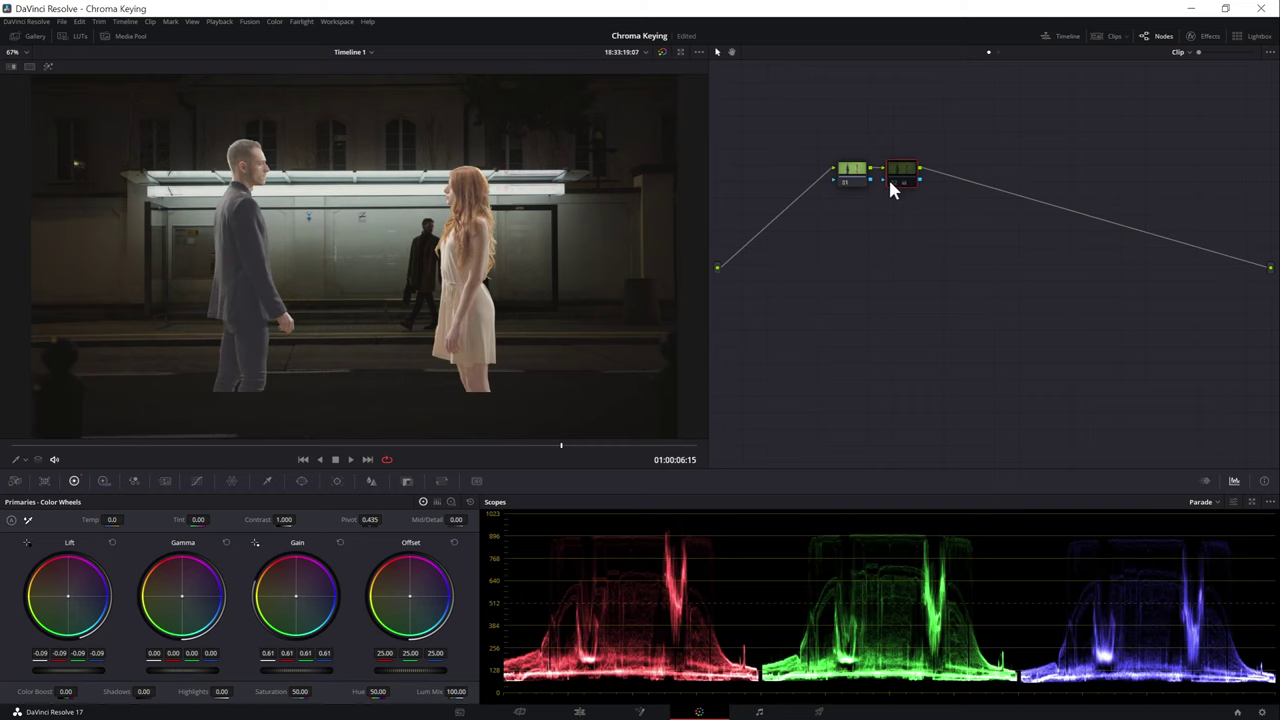
left_click(890, 183)
left_click(892, 184)
left_click(892, 183)
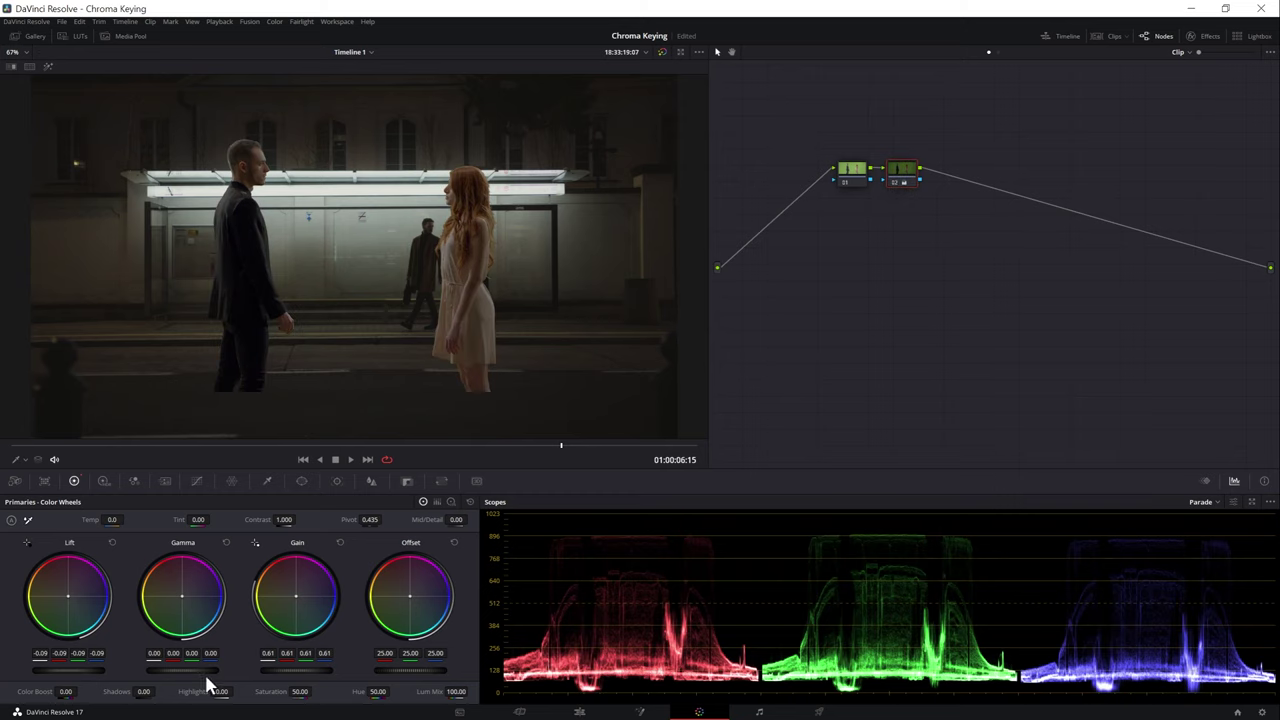
mouse_move(206, 669)
left_mouse_down()
mouse_move(157, 676)
mouse_move(187, 670)
left_mouse_up()
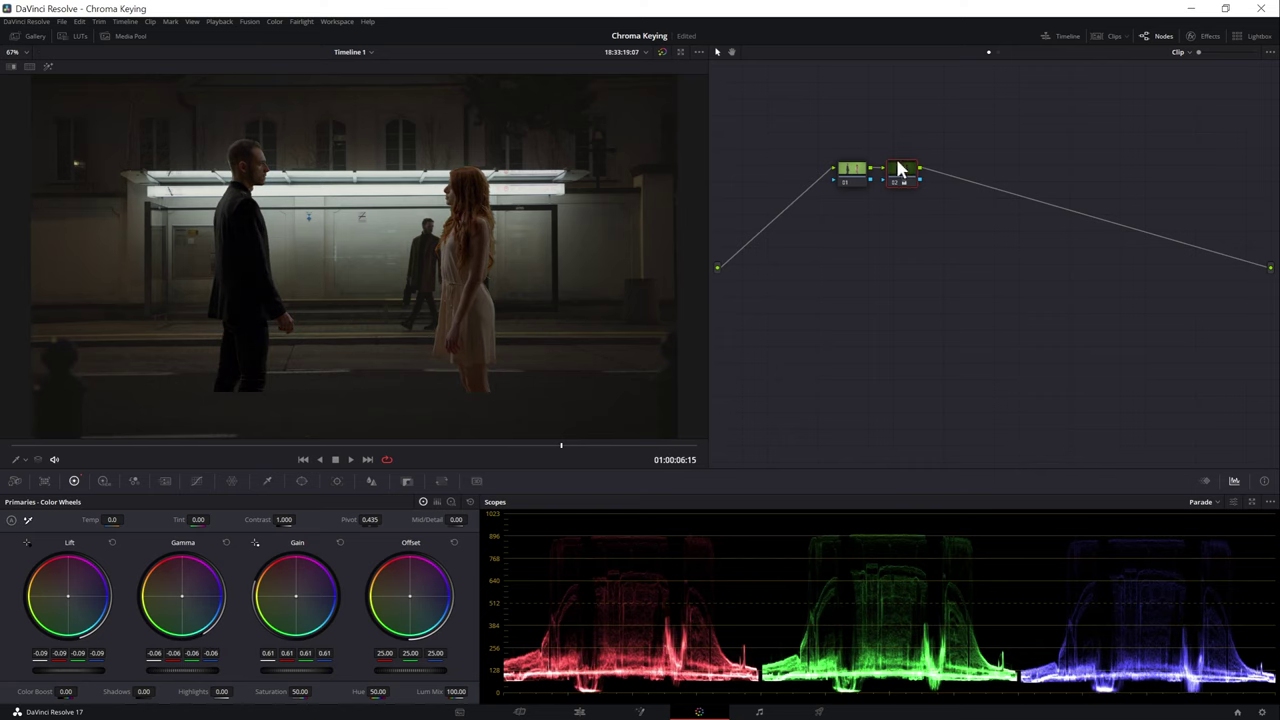
key("ctrl+d")
key("ctrl+d")
key("ctrl+d")
key("ctrl+d")
scroll(375, 343, "up", 8)
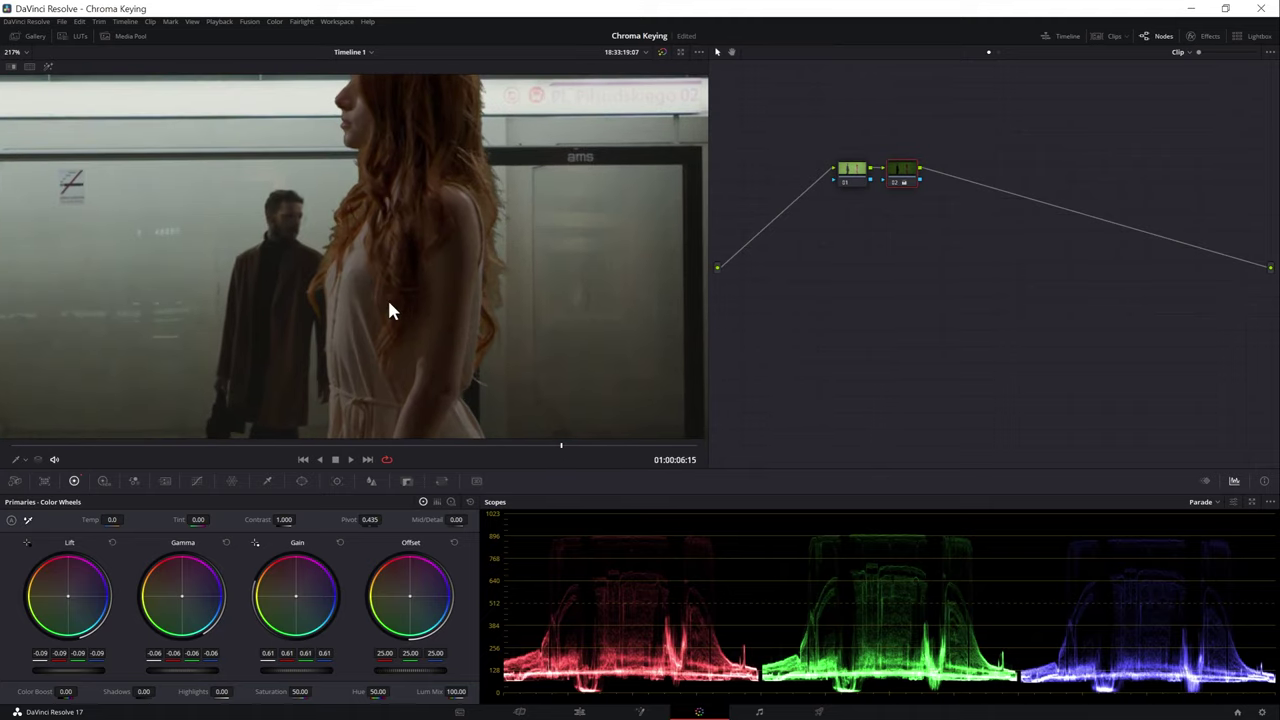
scroll(387, 300, "down", 5)
scroll(470, 295, "down", 3)
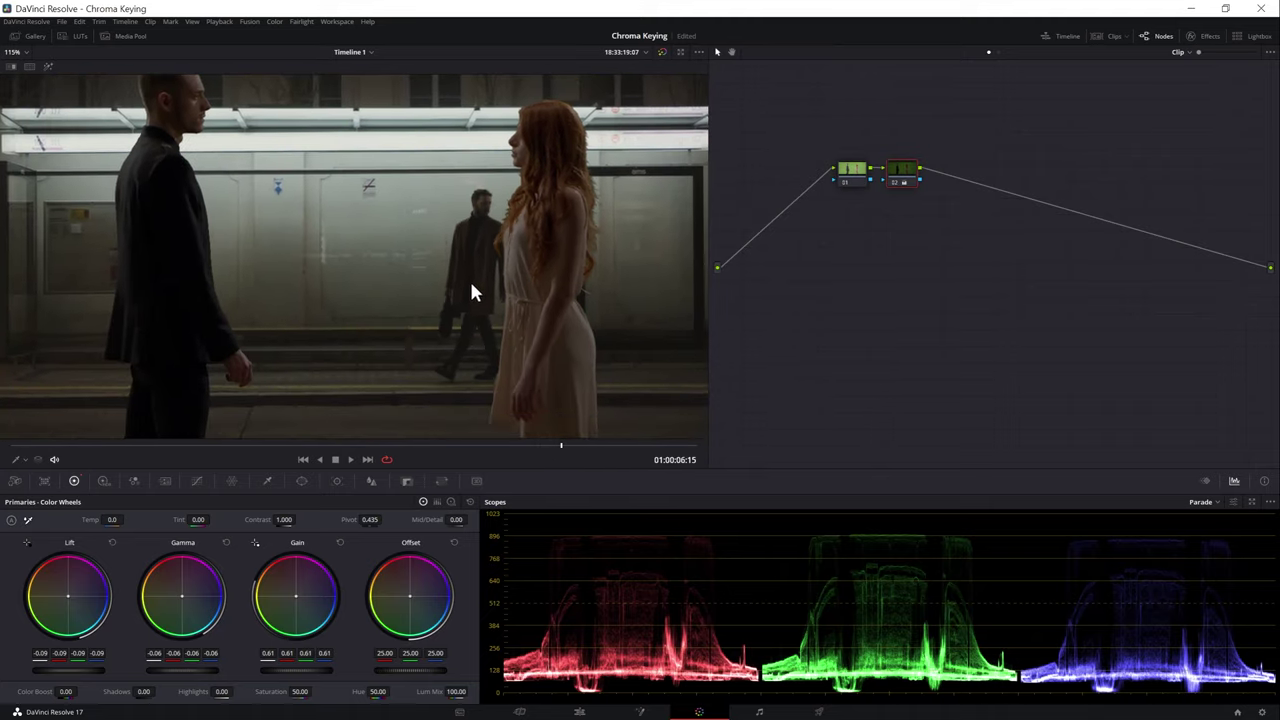
Step: Back on the Edit page, raise the 3D Keyer's Luma High to 0.428
left_click(582, 711)
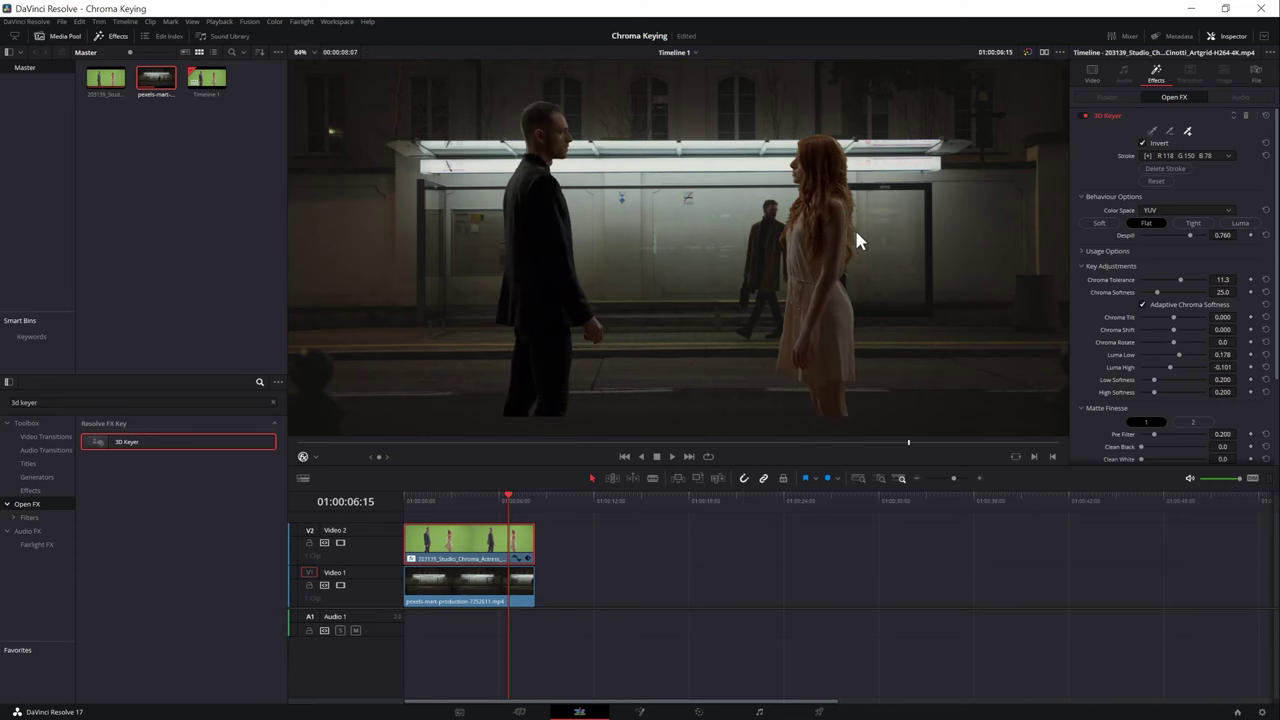
scroll(823, 233, "up", 5)
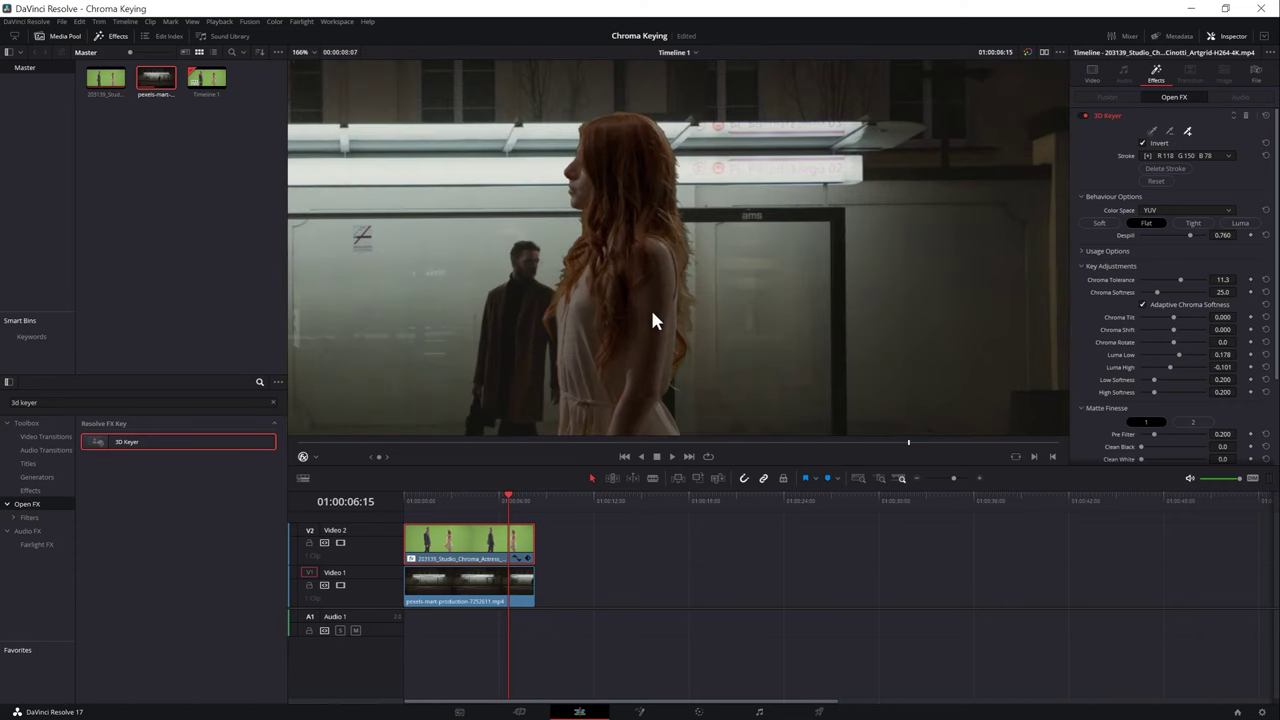
scroll(682, 263, "down", 2)
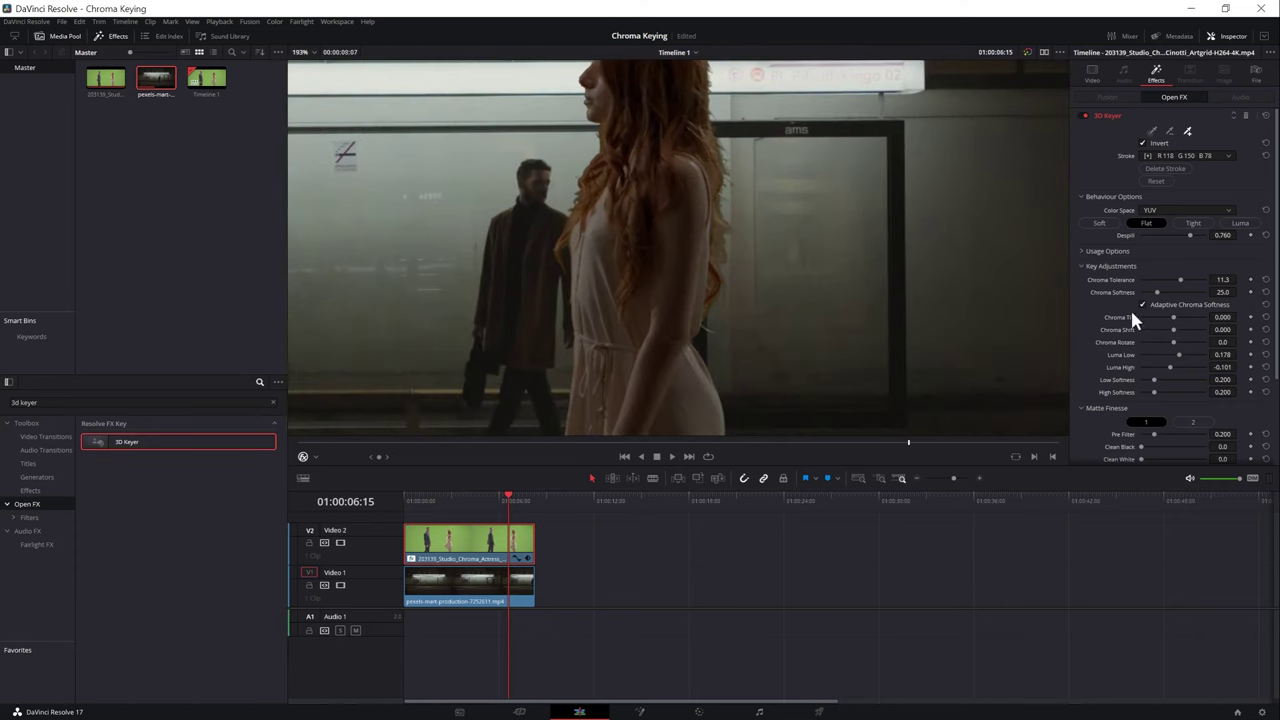
scroll(1091, 317, "down", 1)
left_click_drag(1170, 337, 1187, 337)
scroll(918, 273, "down", 5)
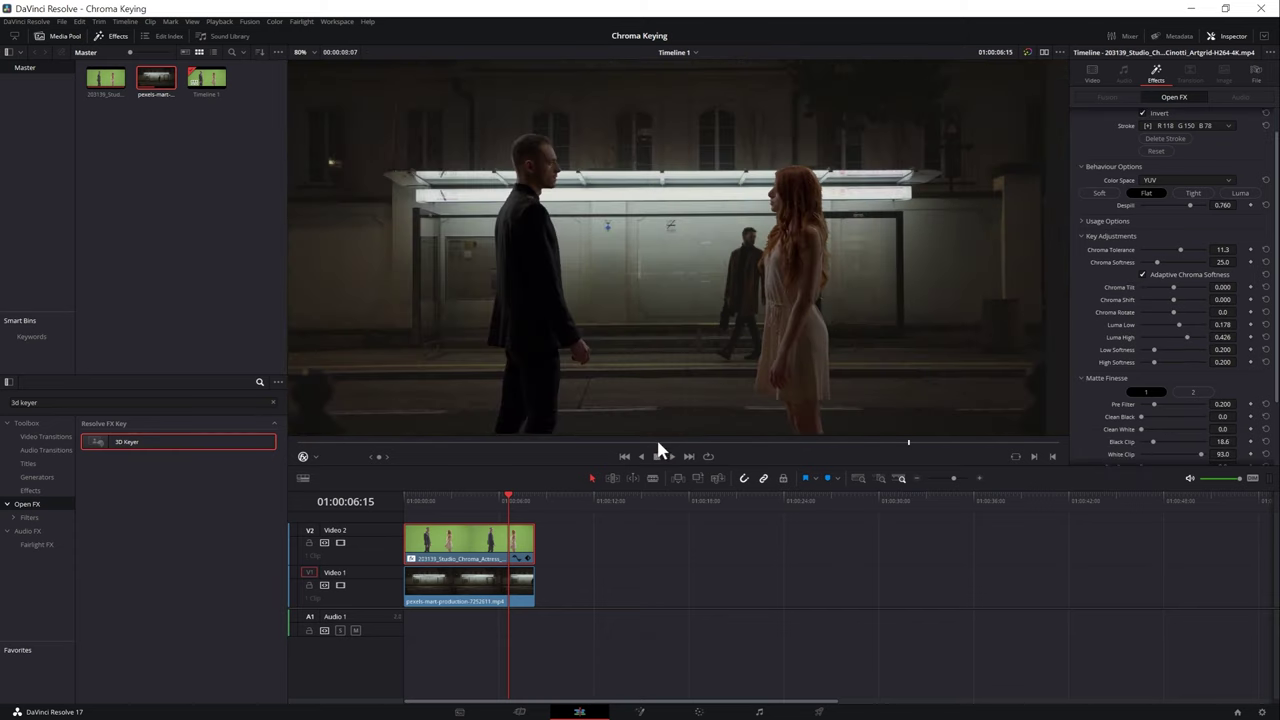
Step: Combine the couple and background clips into Fusion Clip 1 and select it in the Media Pool
left_click_drag(576, 540, 480, 592)
right_click(480, 592)
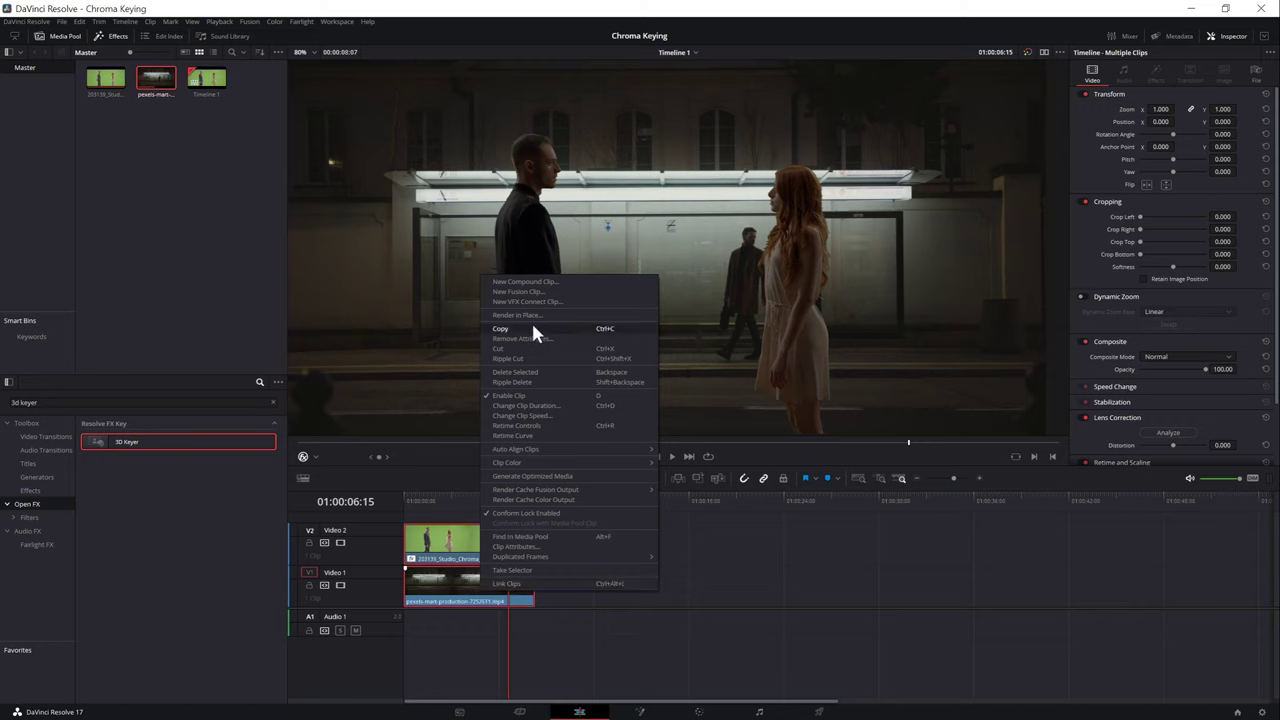
left_click(513, 290)
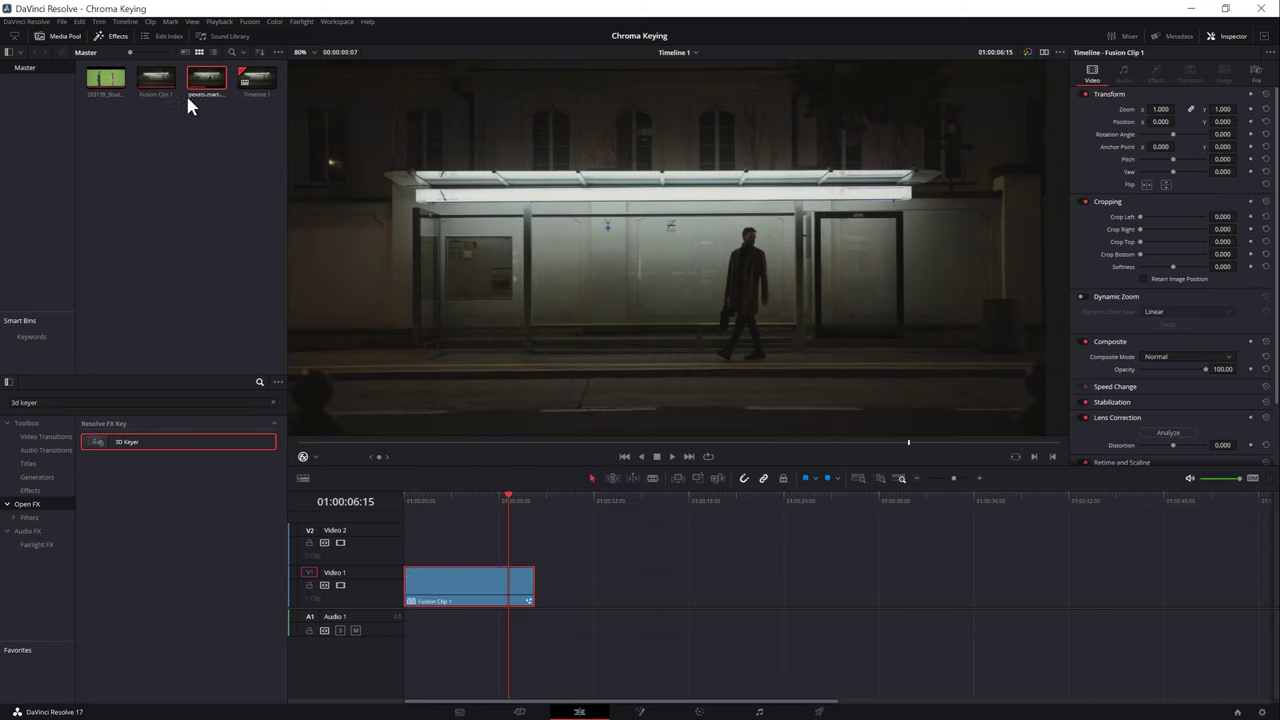
left_click(155, 86)
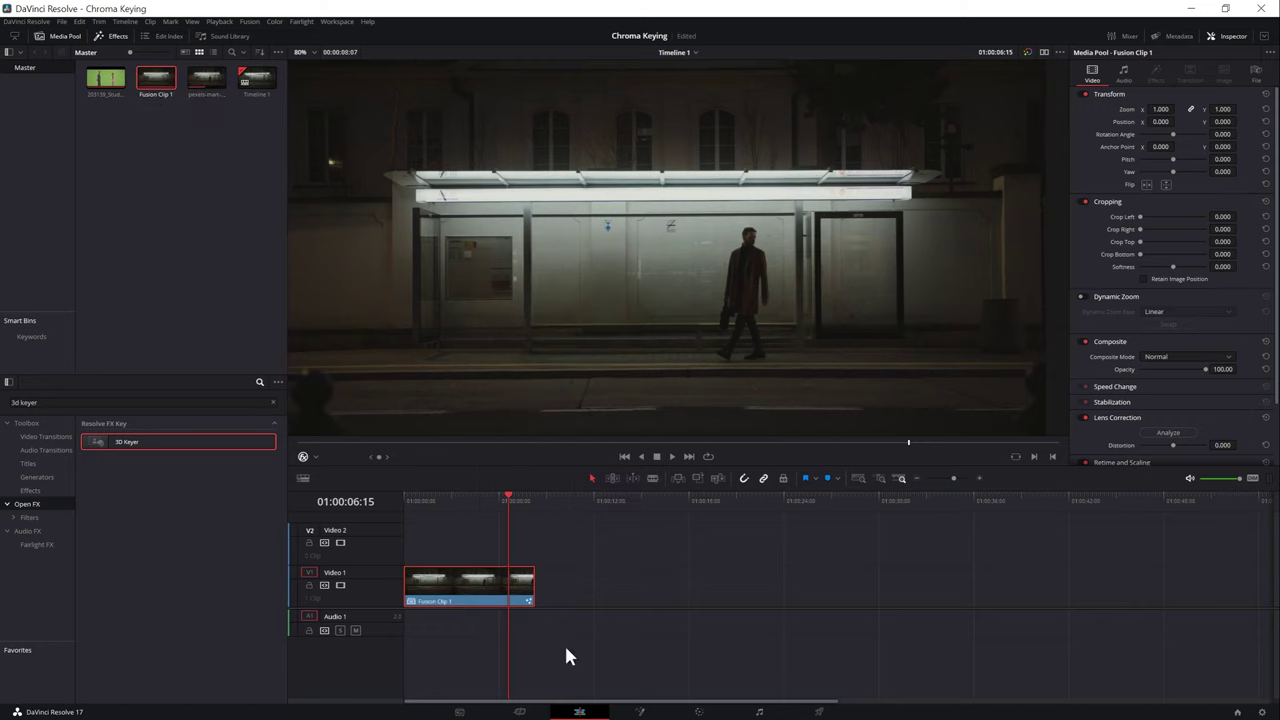
Step: On the Fusion page, place Merge1 below with MediaIn1 lined up directly above it
left_click(640, 711)
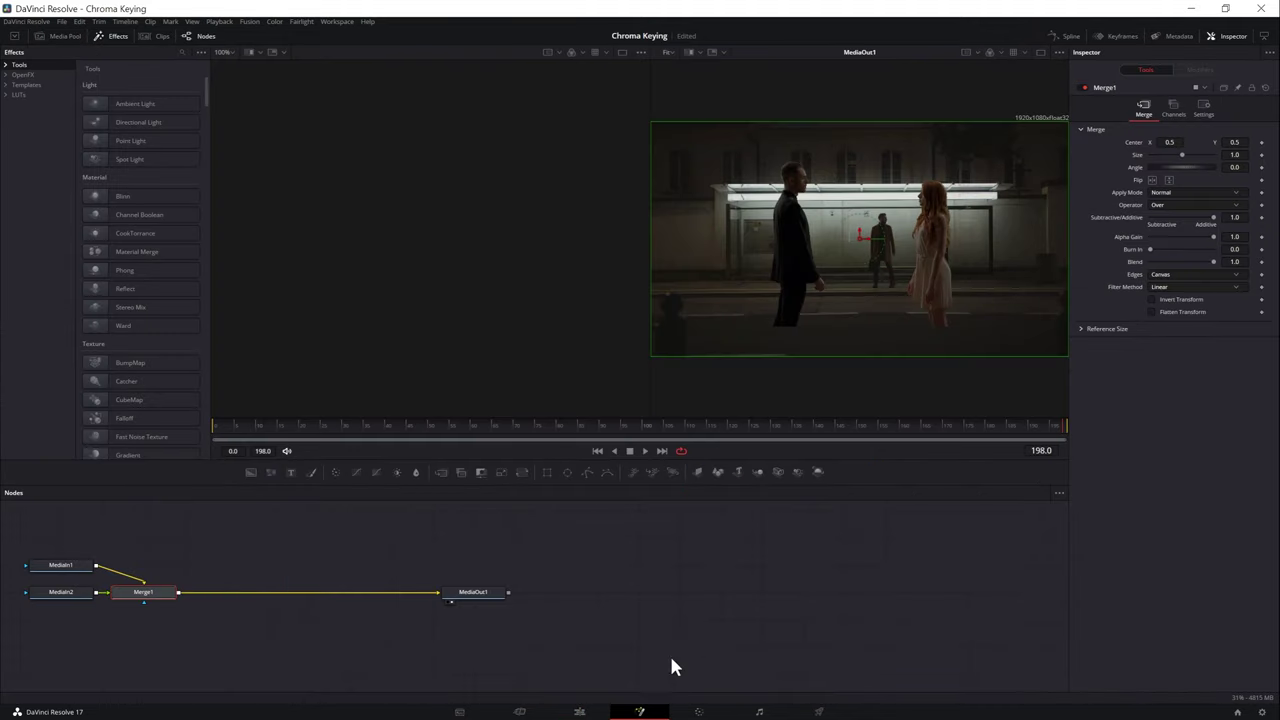
left_click_drag(611, 540, 872, 574)
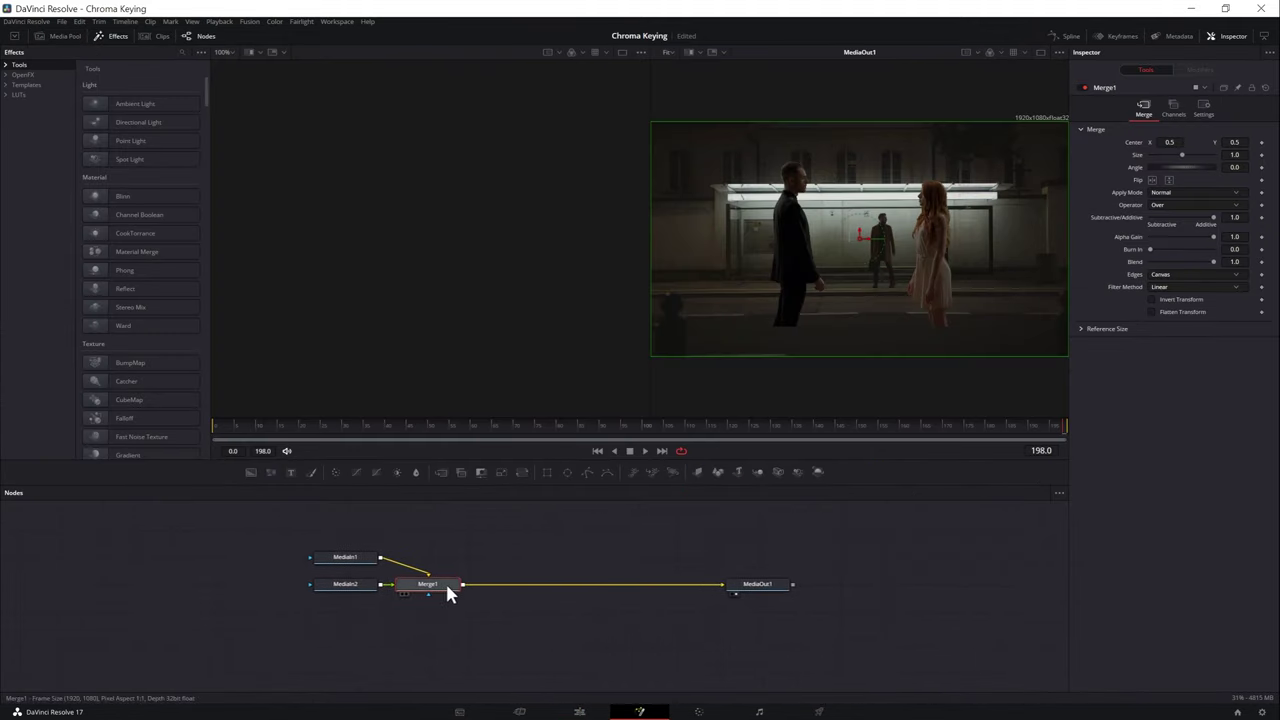
left_click_drag(445, 581, 600, 670)
left_click_drag(349, 560, 571, 519)
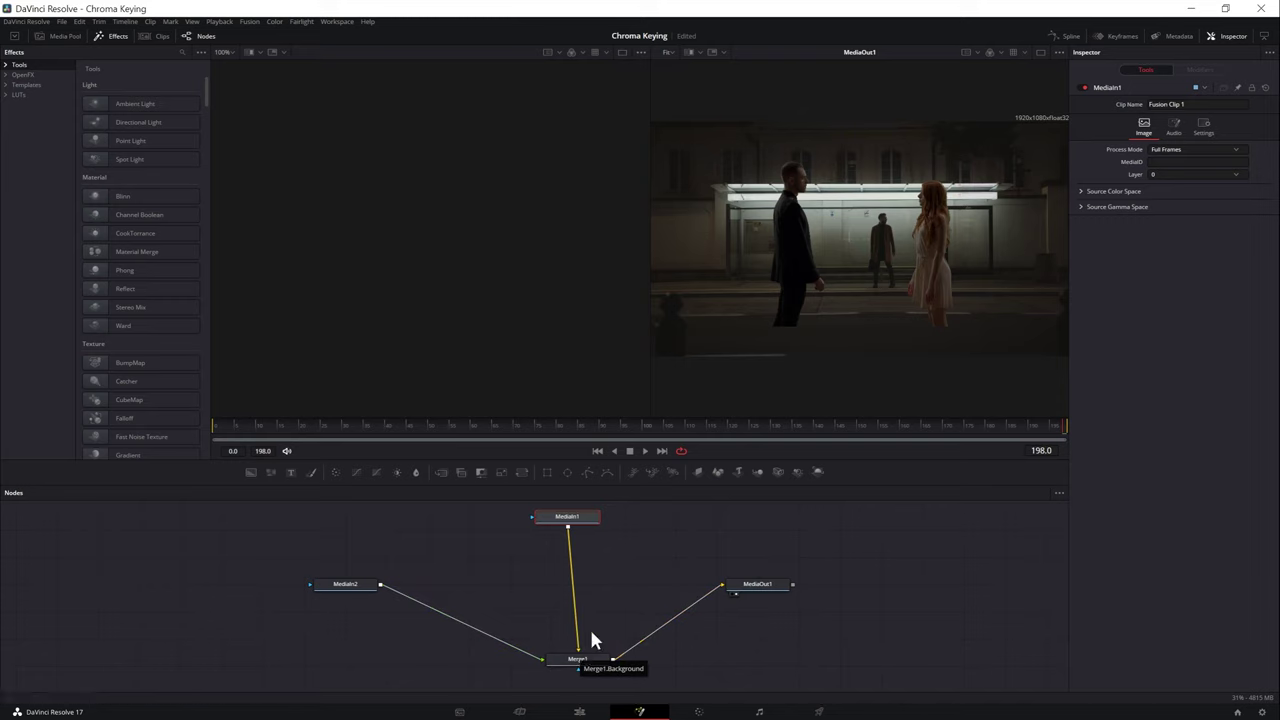
left_click_drag(579, 521, 585, 523)
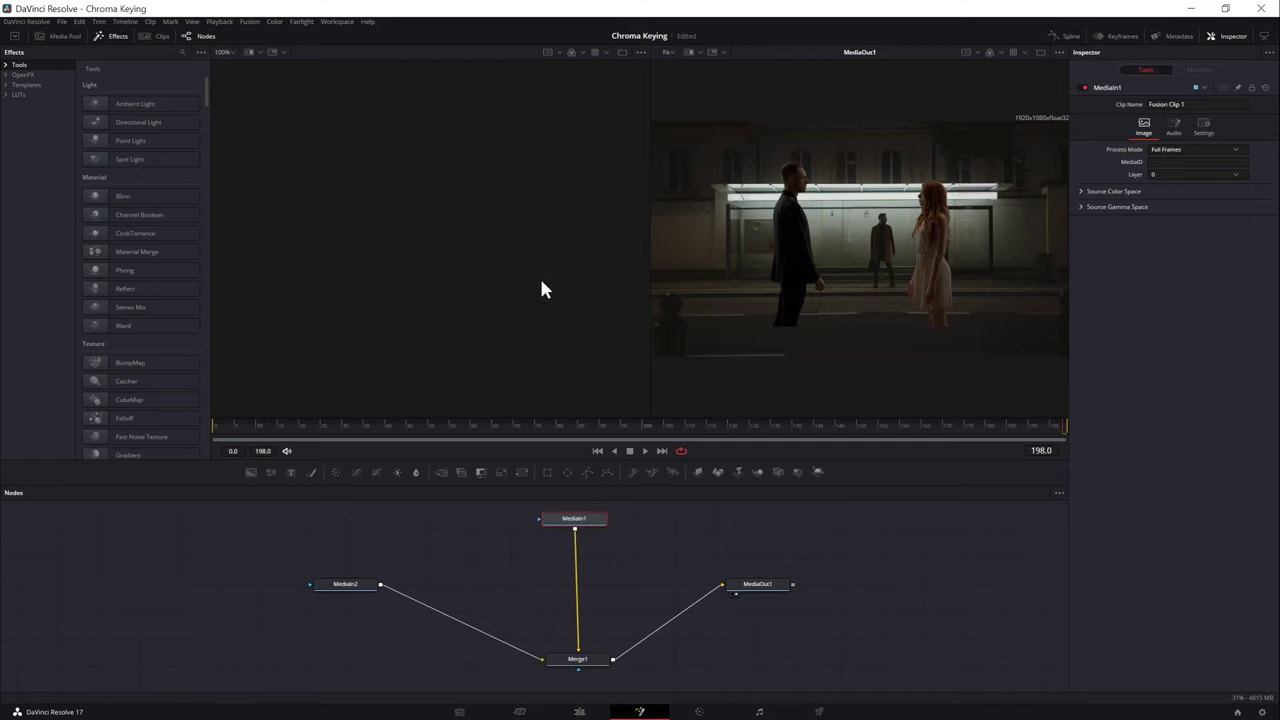
key("1")
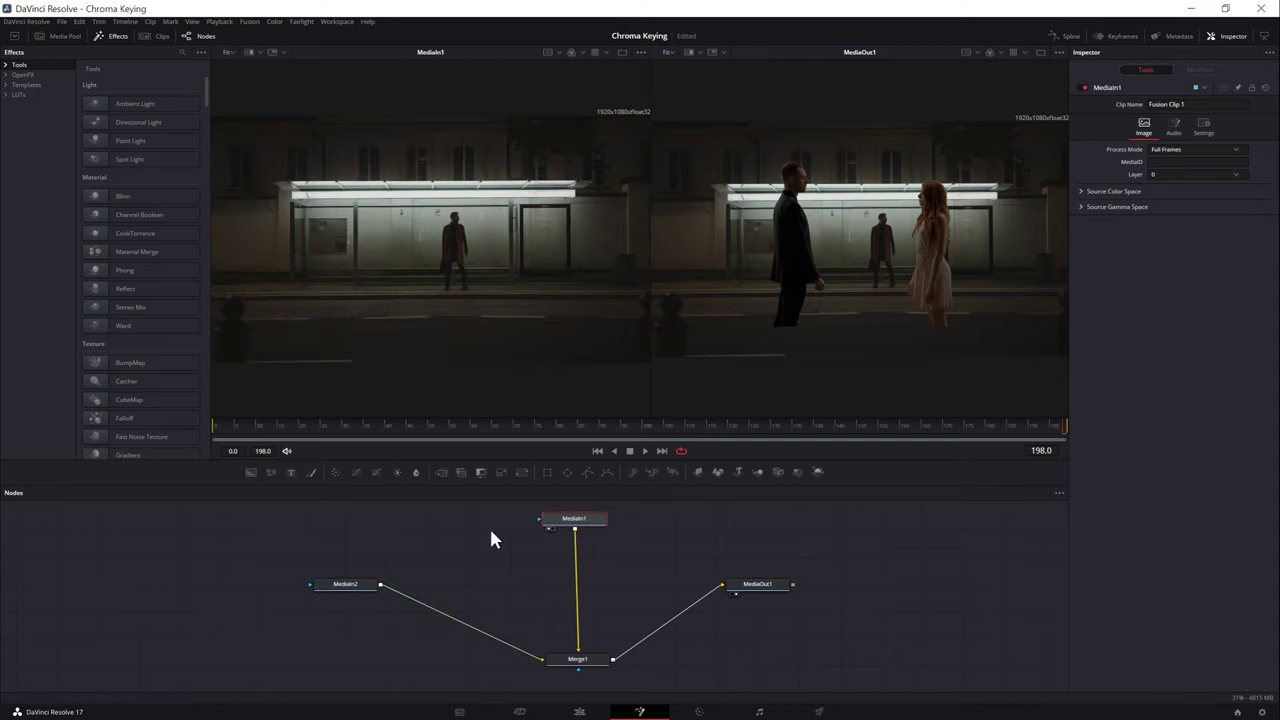
Step: Rename MediaIn1 to 'BG' and MediaIn2 to 'Couple'
right_click(571, 522)
left_click(566, 525)
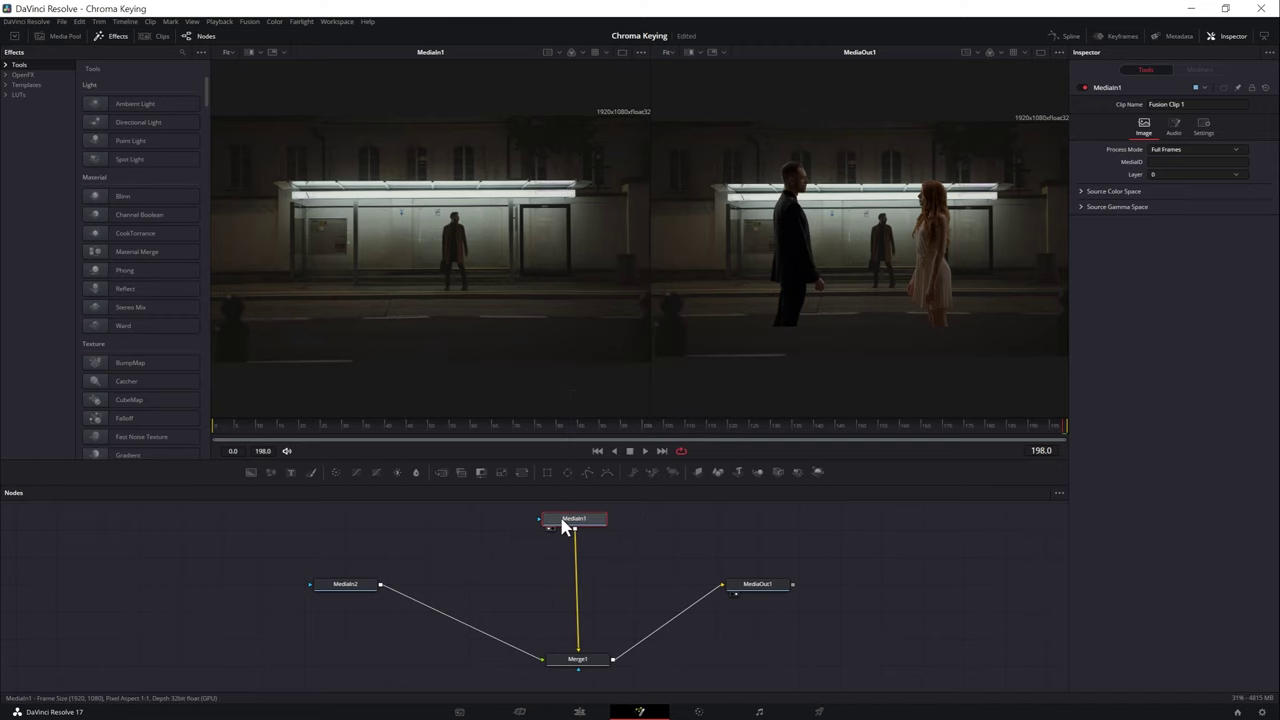
type("BG")
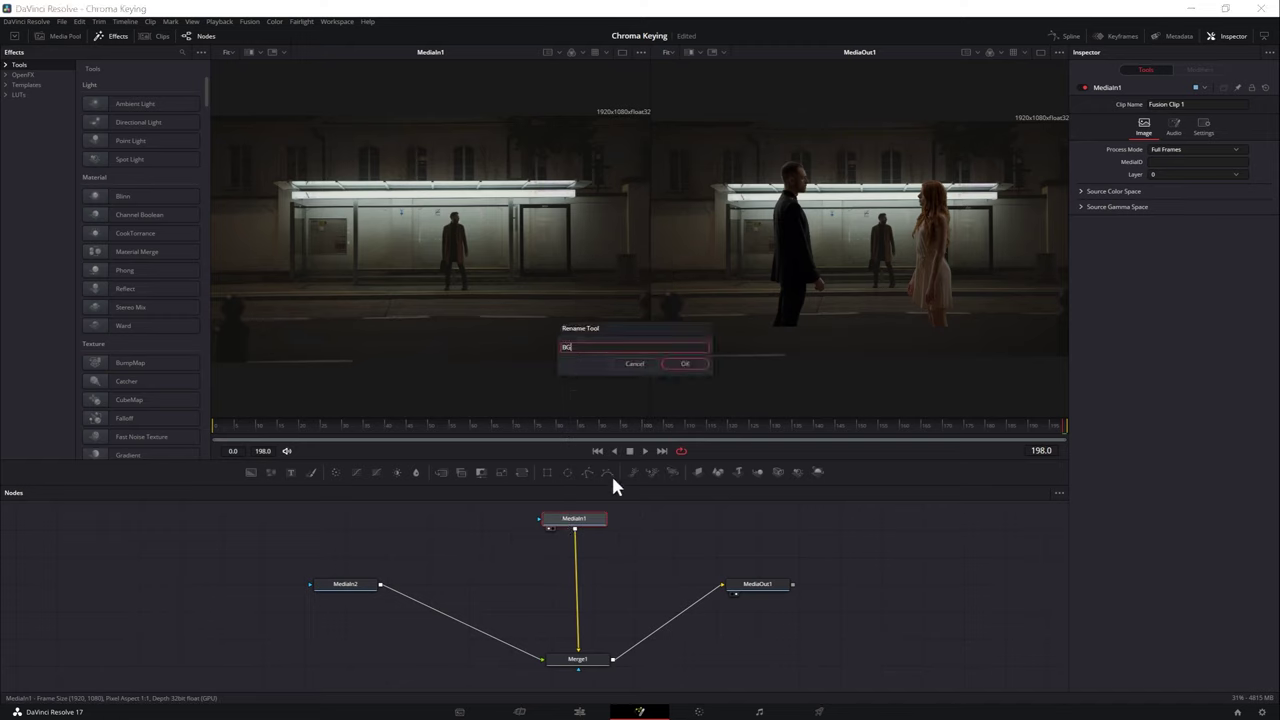
key("Return")
left_click(355, 583)
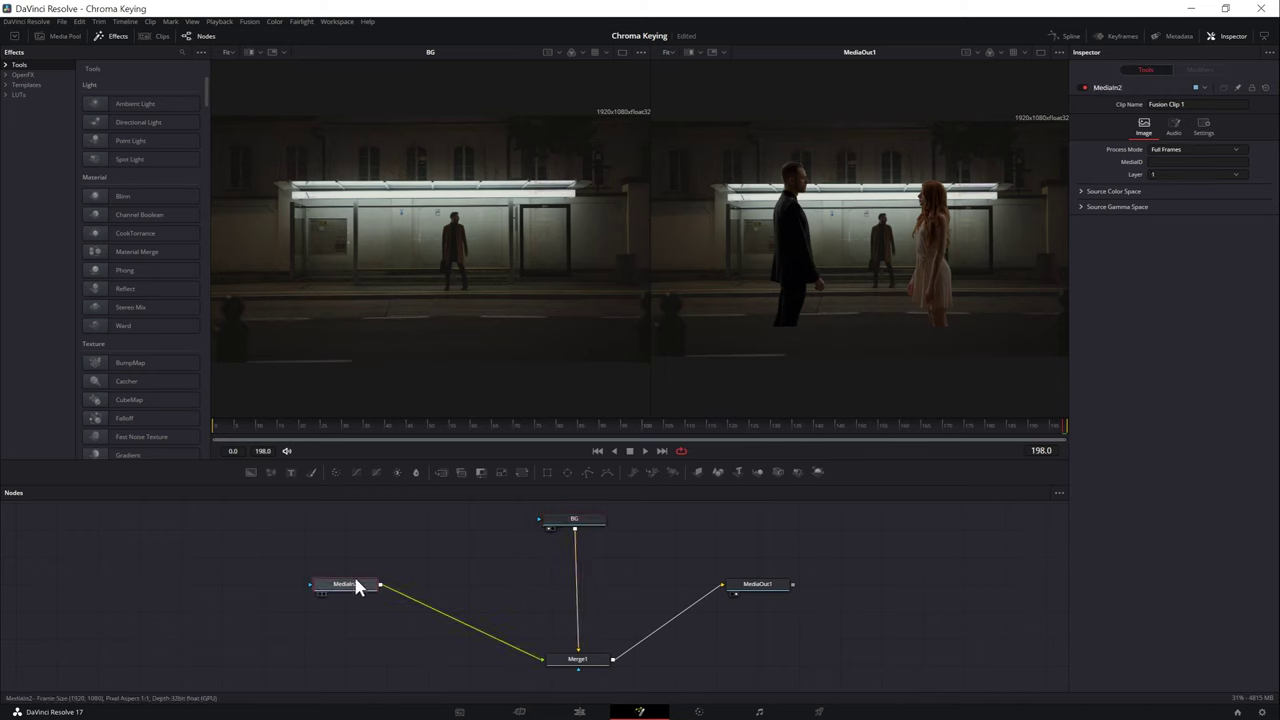
key("1")
key("F2")
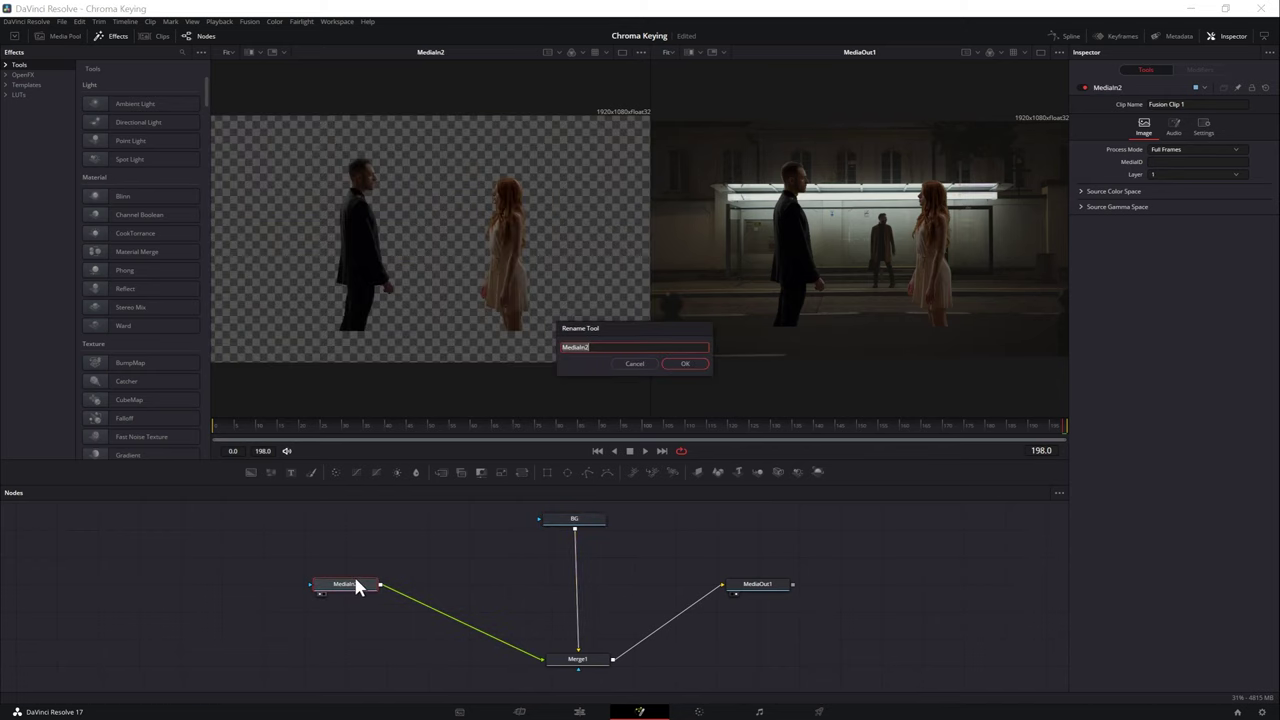
type("Couple")
key("Return")
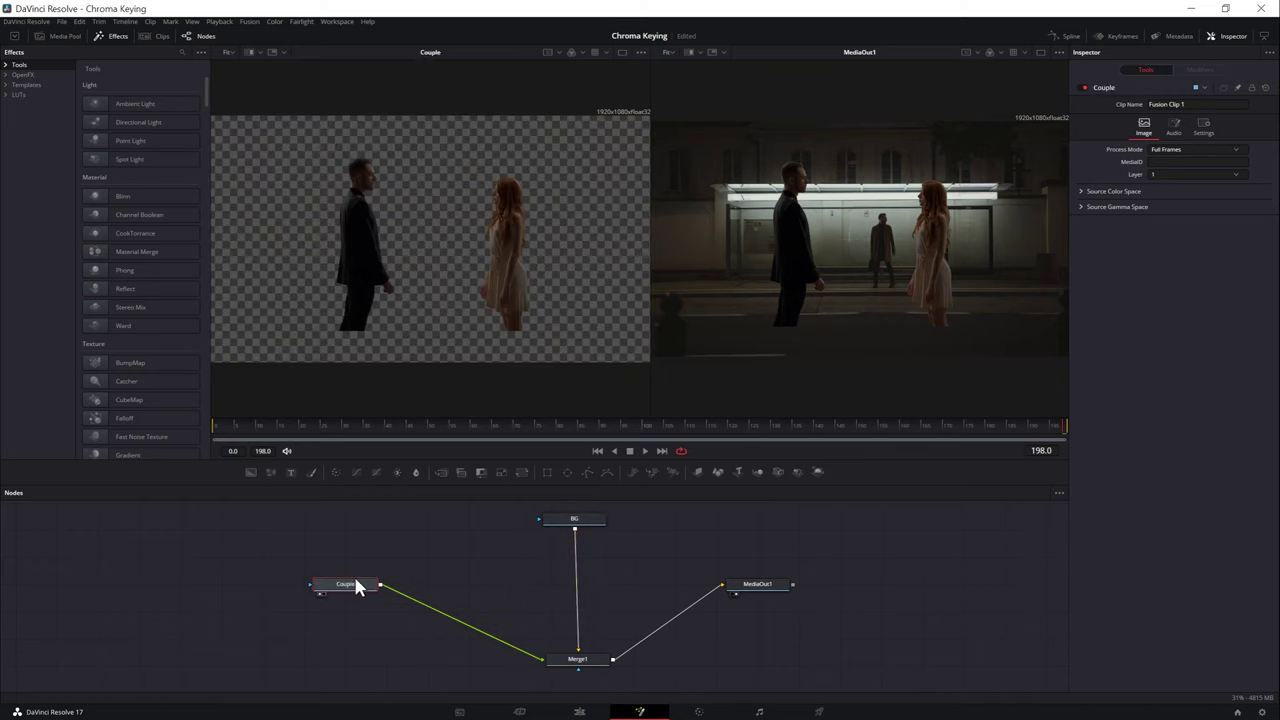
Step: Insert Transform1 between Couple and Merge1, set its Size to 1.38 and play back the composite
left_click(1041, 52)
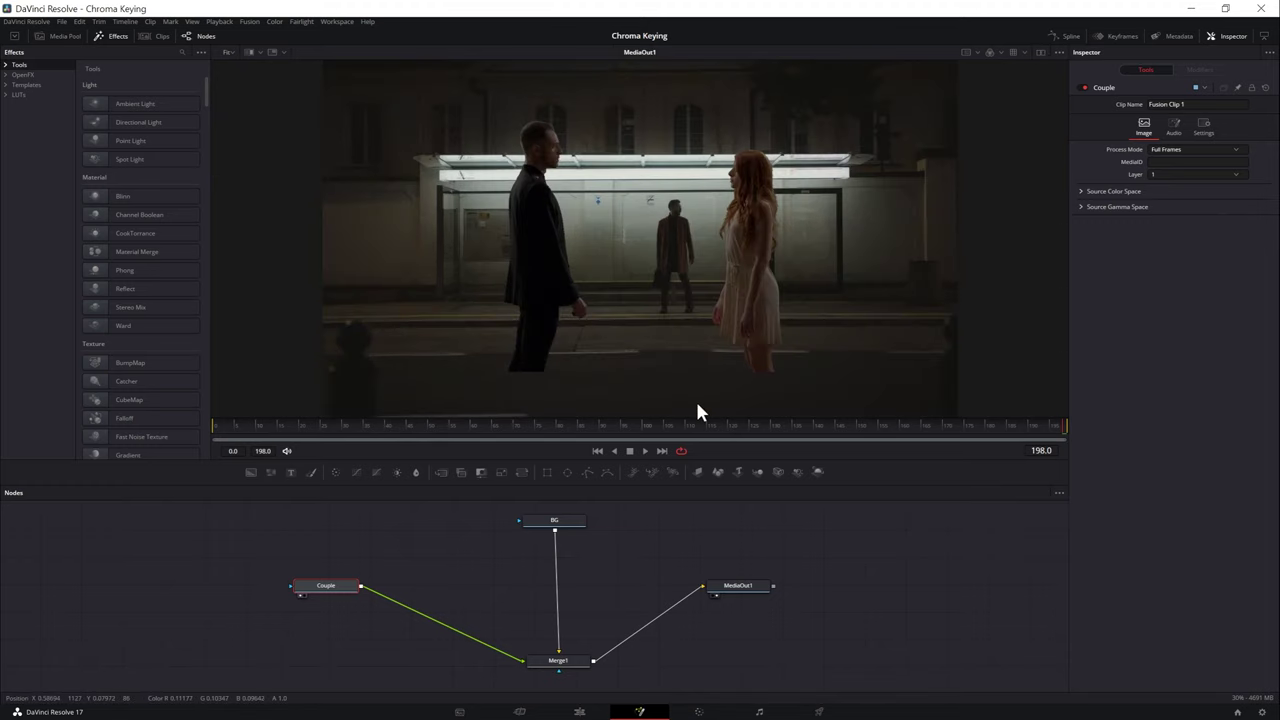
left_click(329, 588)
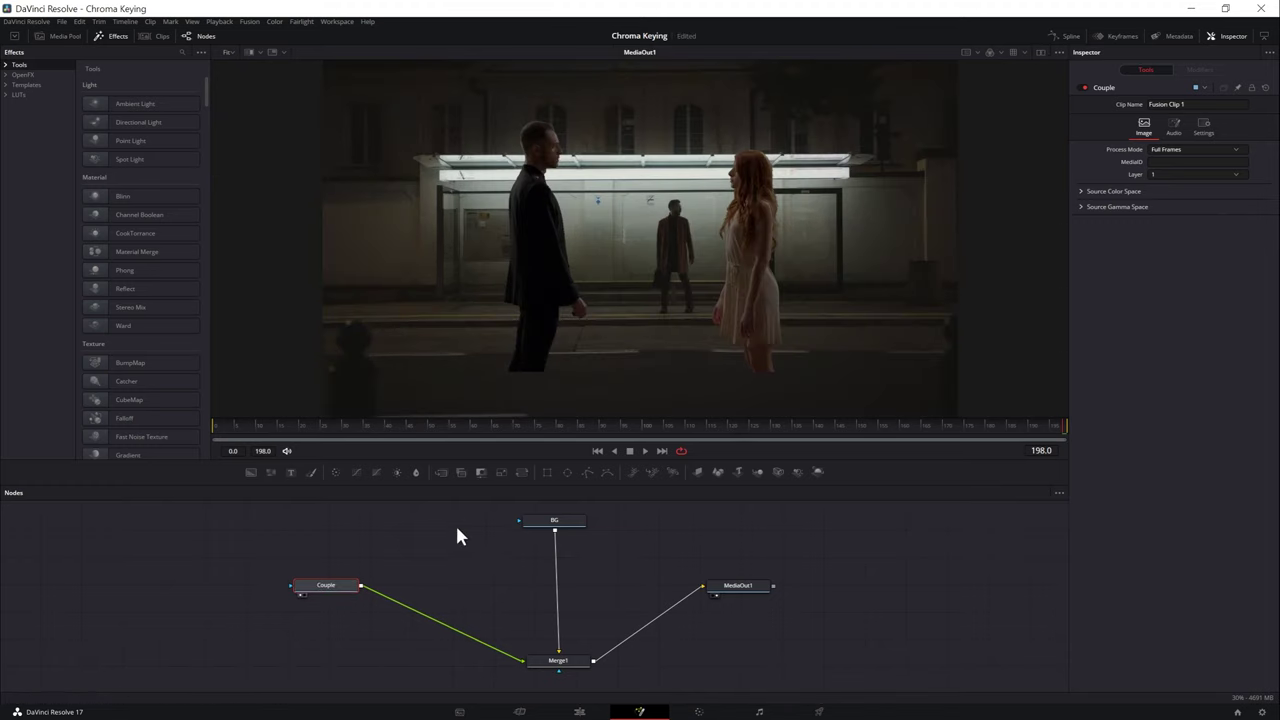
left_click(520, 474)
left_click_drag(408, 590, 397, 622)
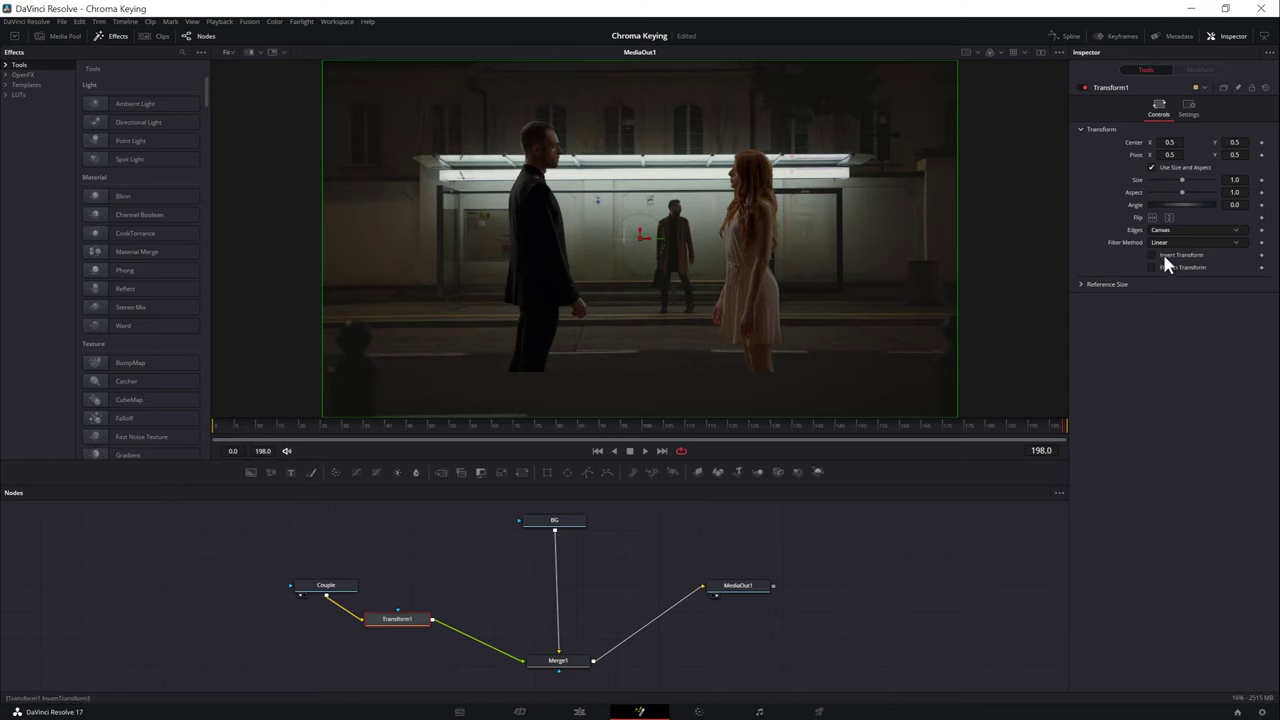
left_click_drag(1182, 179, 1186, 181)
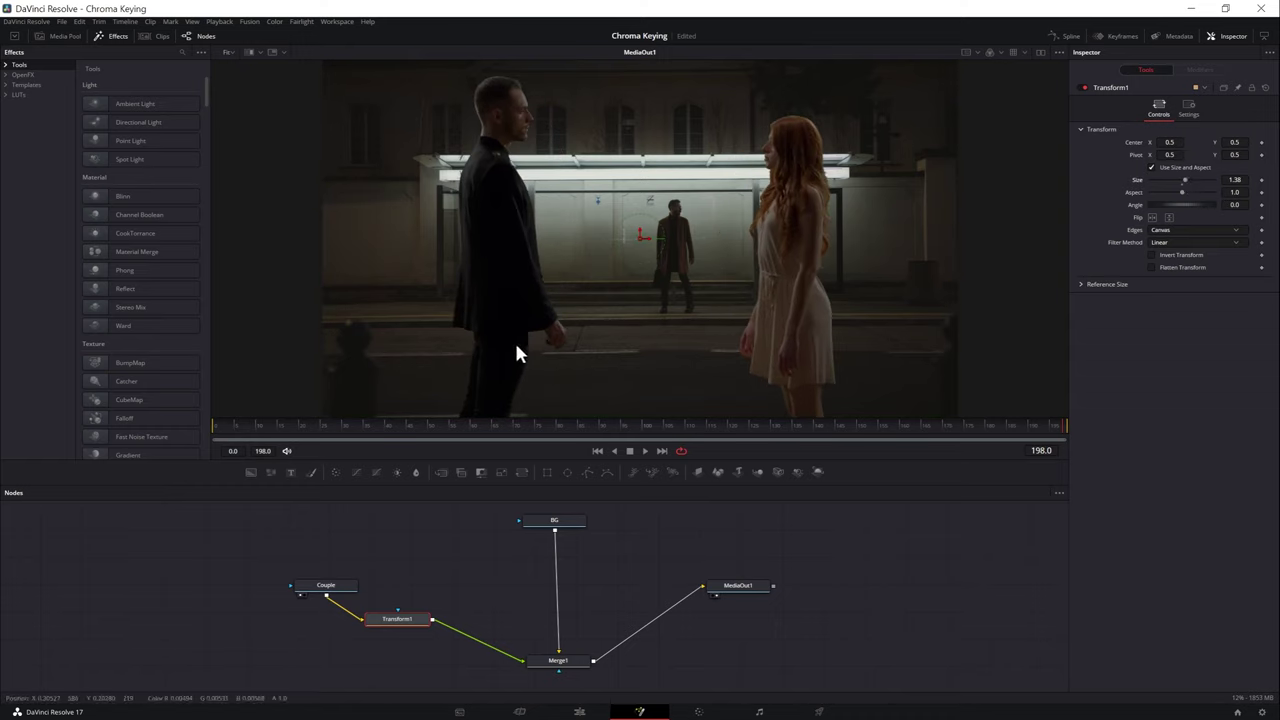
key("space")
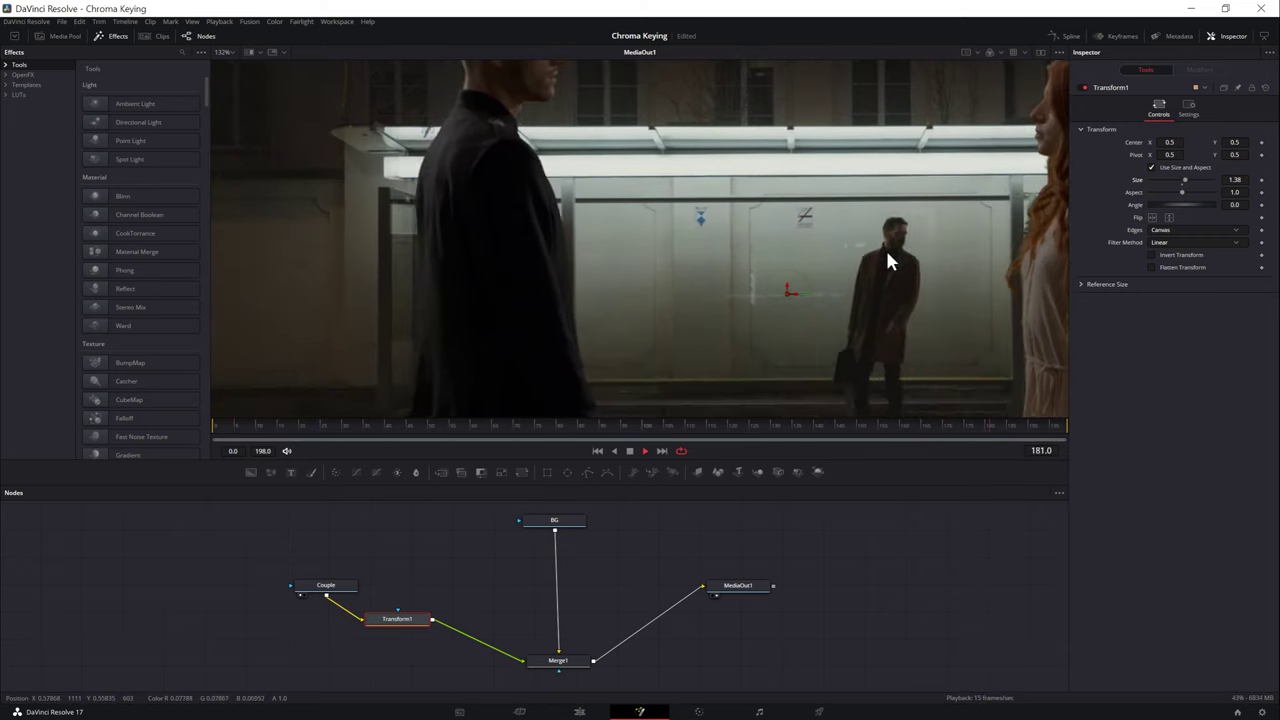
scroll(887, 262, "down", 2)
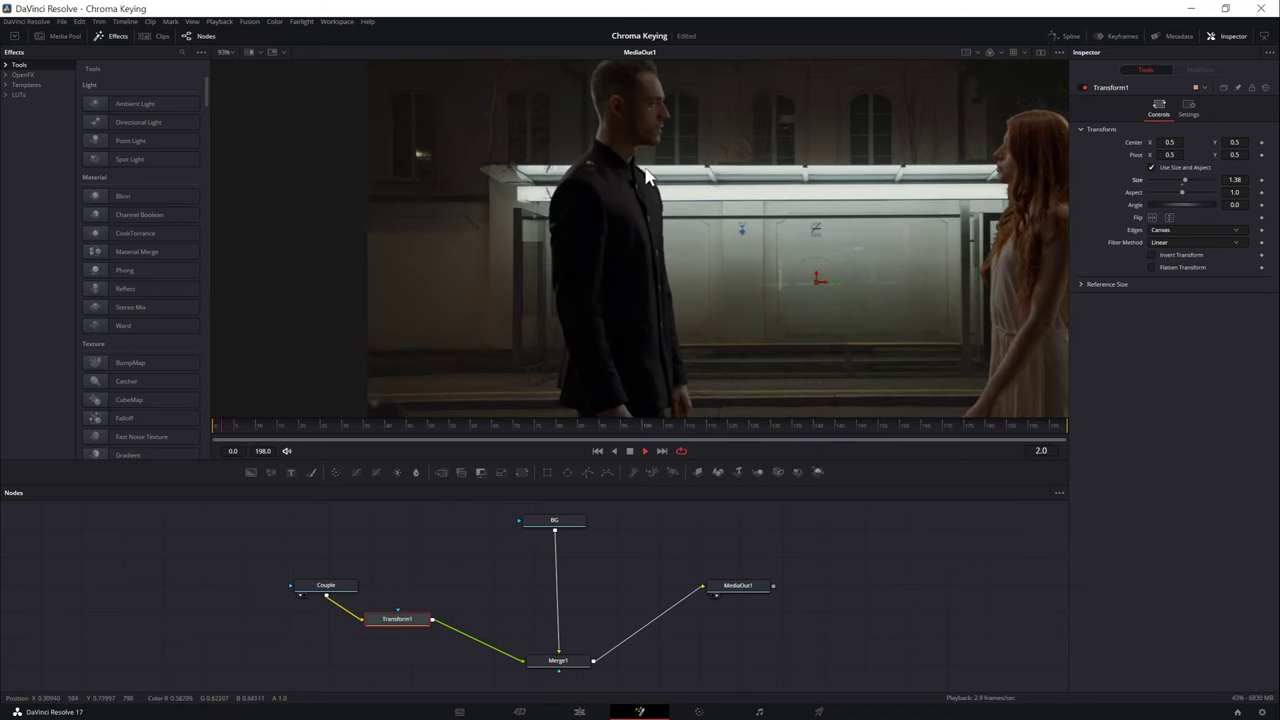
Step: Add a Planar Tracker node after the BG background clip
left_click(561, 520)
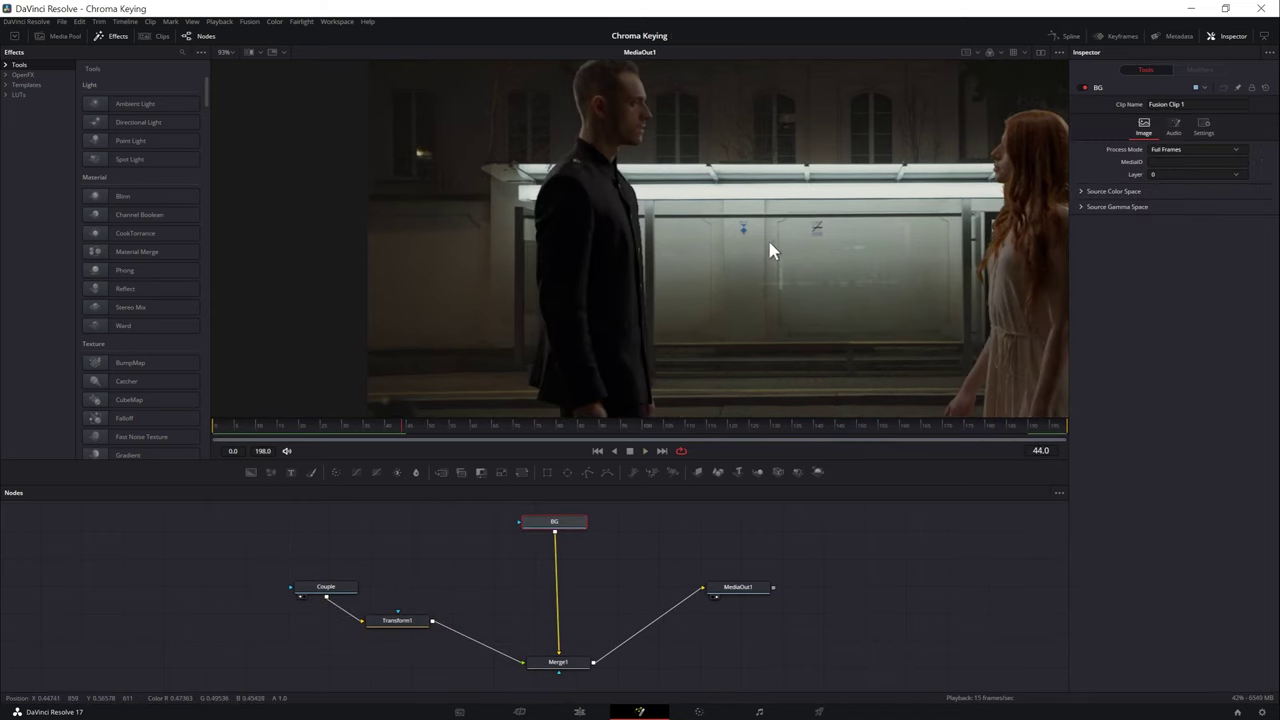
scroll(811, 231, "up", 4)
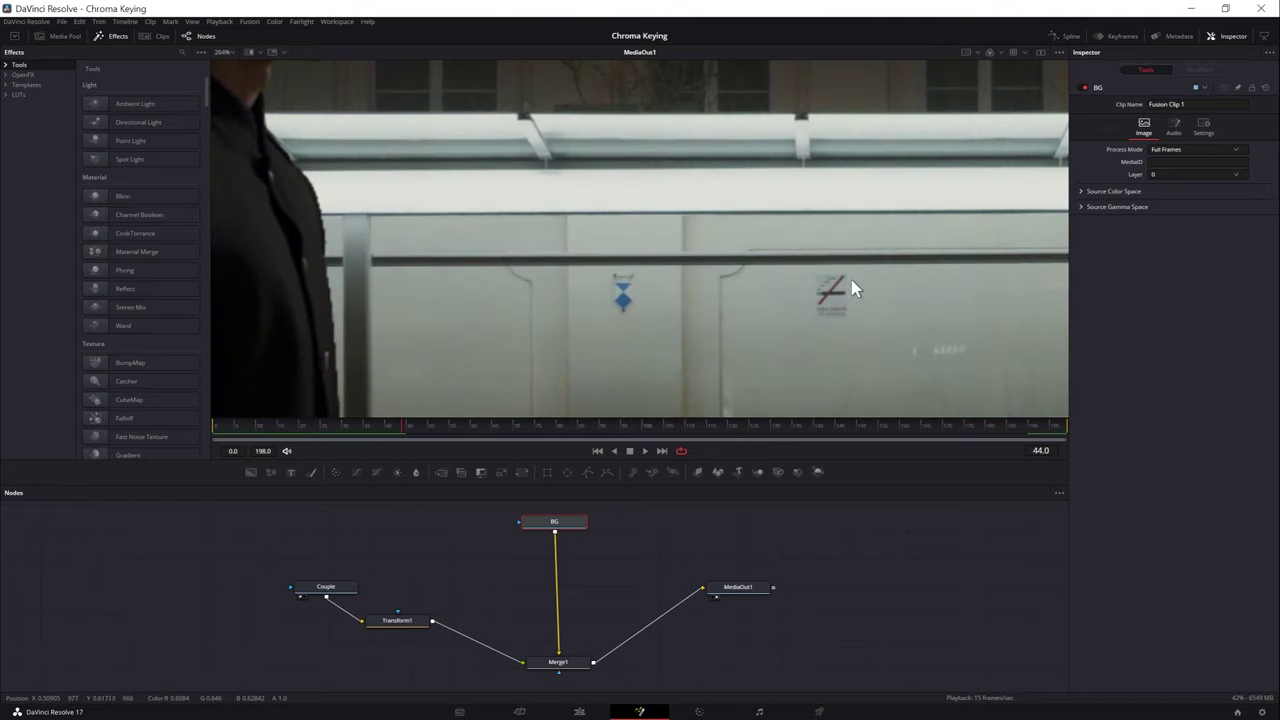
left_click_drag(874, 306, 797, 214)
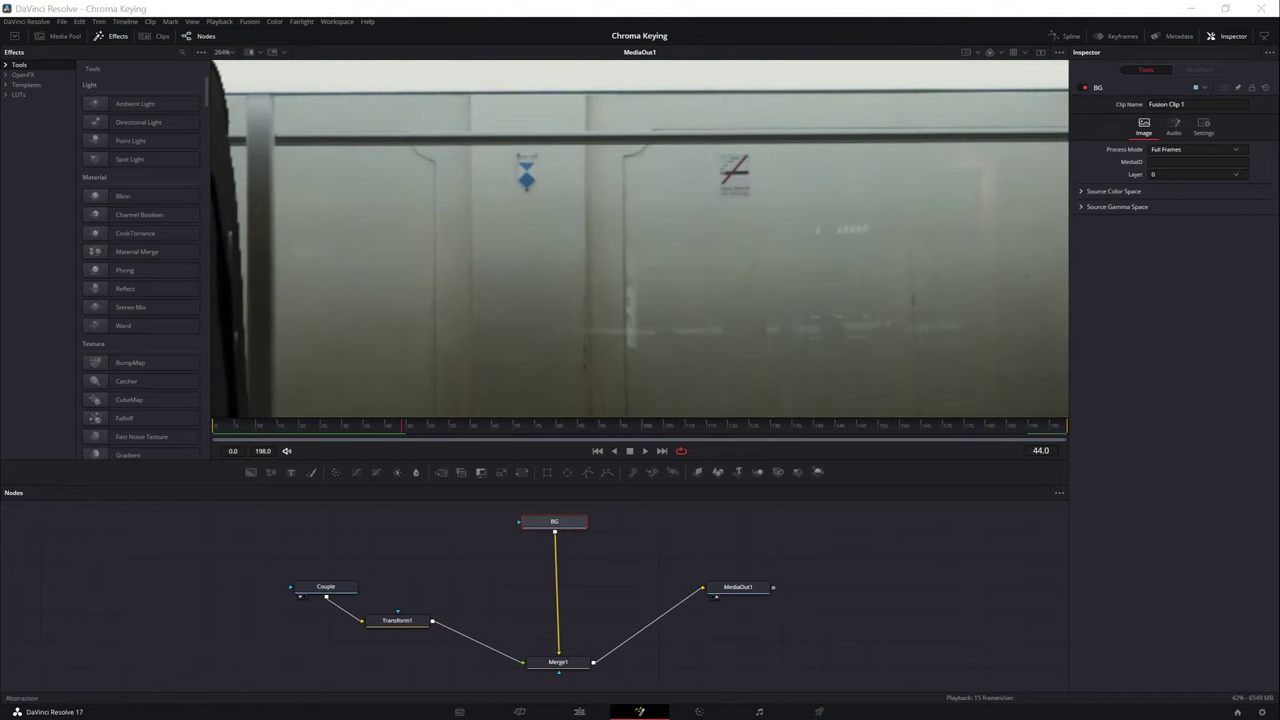
key("shift+space")
left_click_drag(1070, 353, 702, 310)
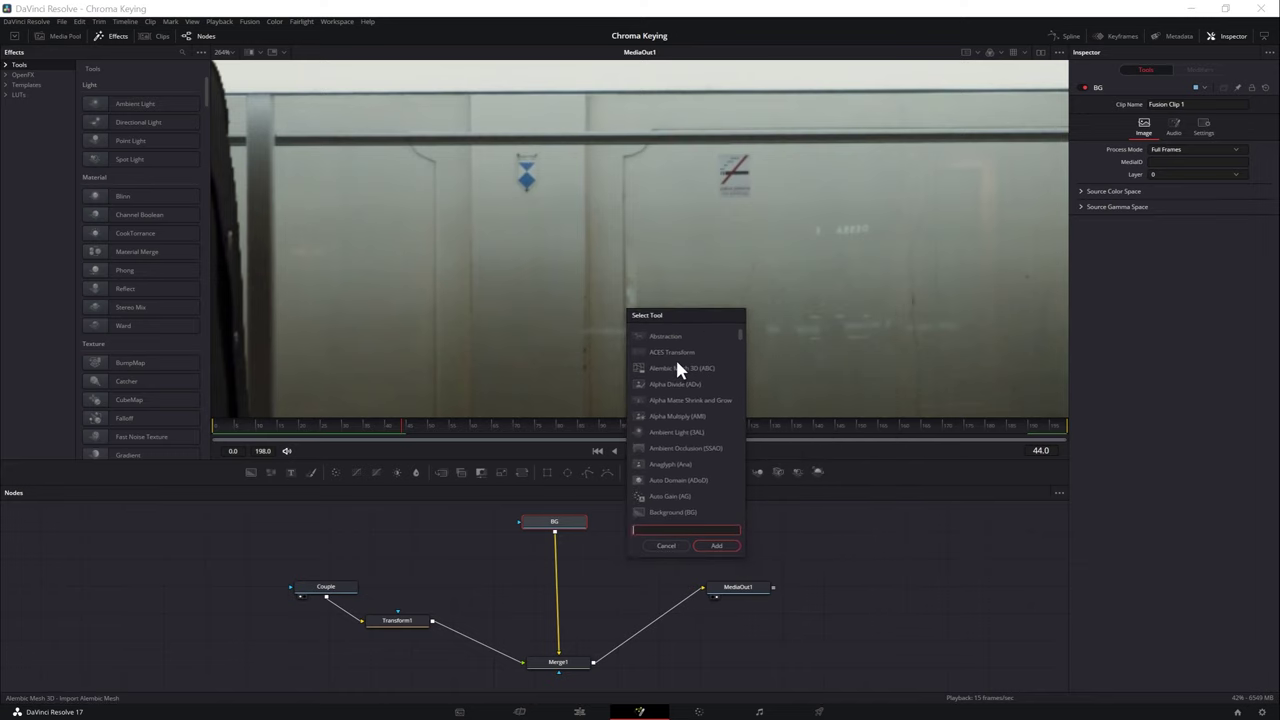
type("Planar Tracker")
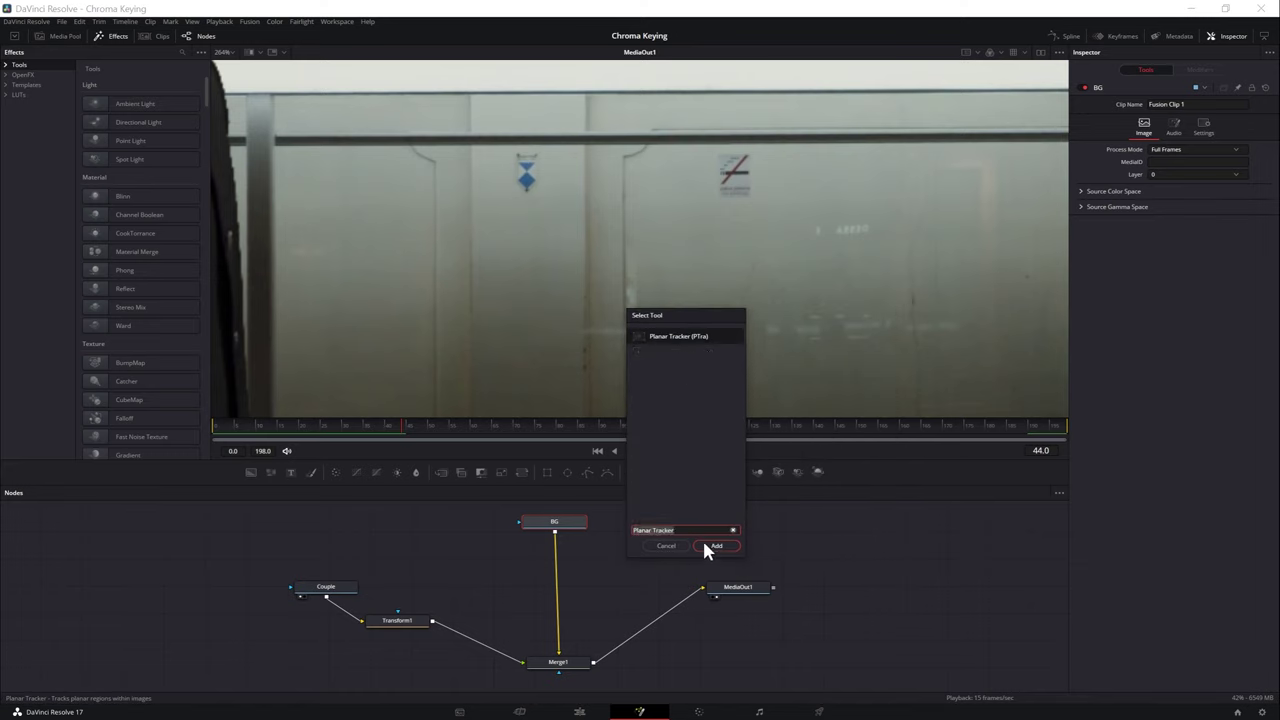
left_click(714, 546)
left_click_drag(576, 550, 558, 560)
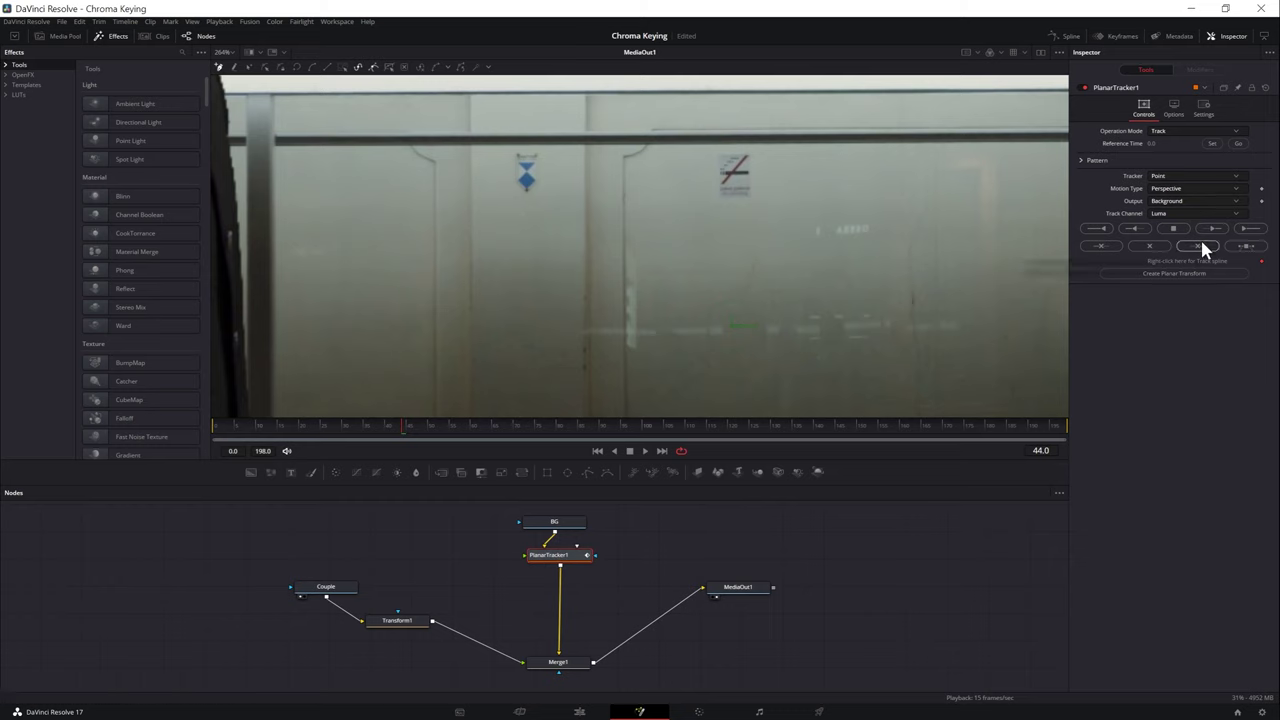
Step: Set the tracker to Hybrid Point/Area with Translation, Rotation motion
left_click(1197, 179)
left_click(1197, 200)
left_click(1184, 188)
left_click(1168, 214)
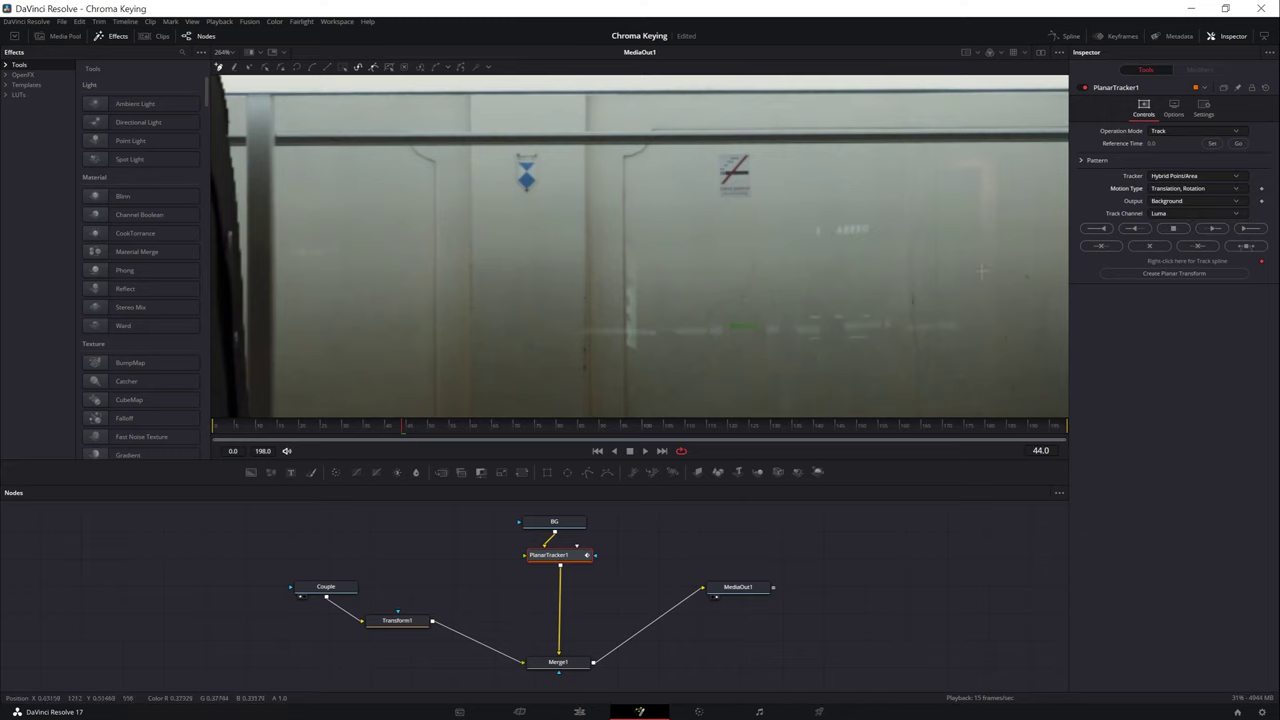
Step: Draw a closed polygon tracking region around both shelter-wall signs
scroll(605, 181, "up", 5)
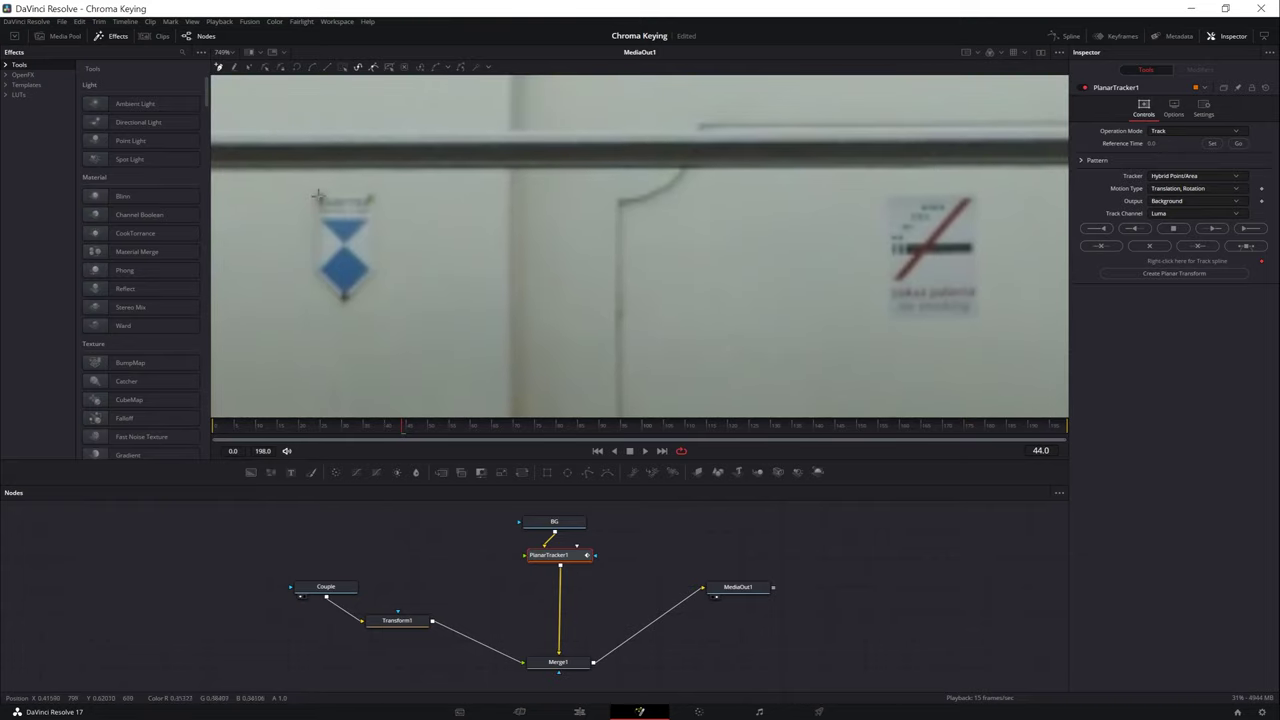
left_click(318, 195)
left_click(320, 268)
left_click(343, 297)
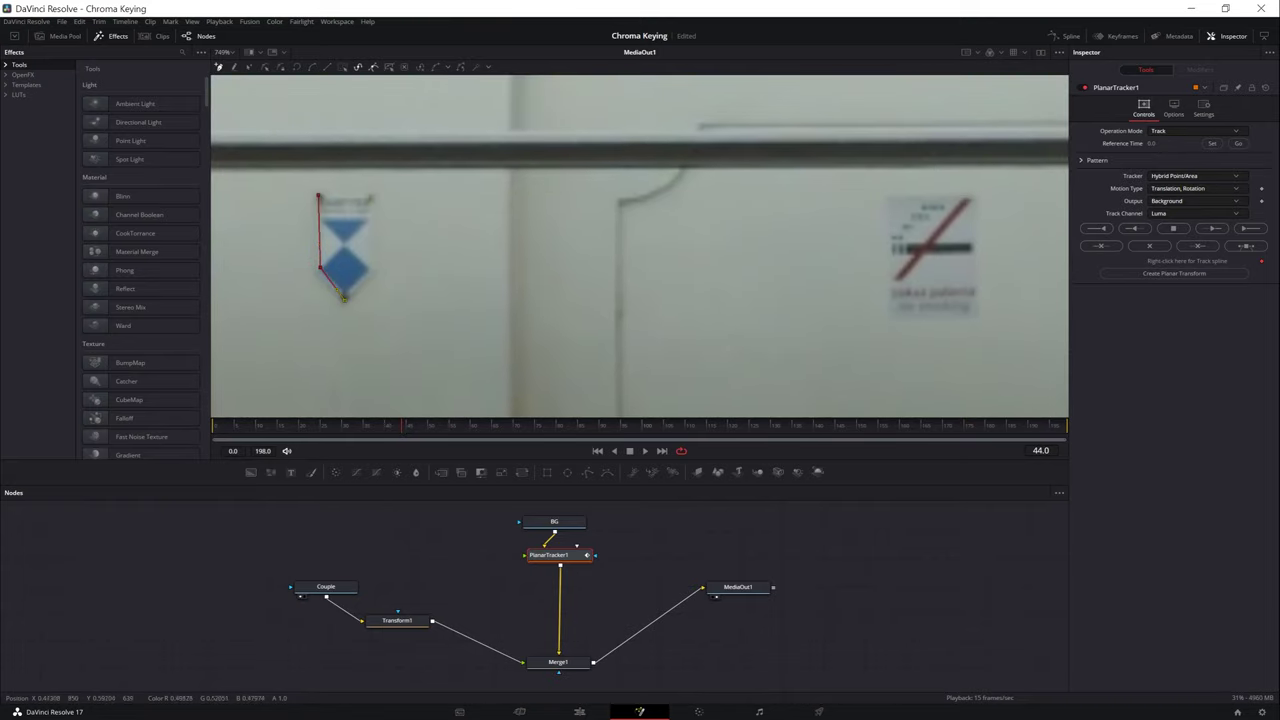
left_click(976, 314)
left_click(970, 200)
left_click(890, 196)
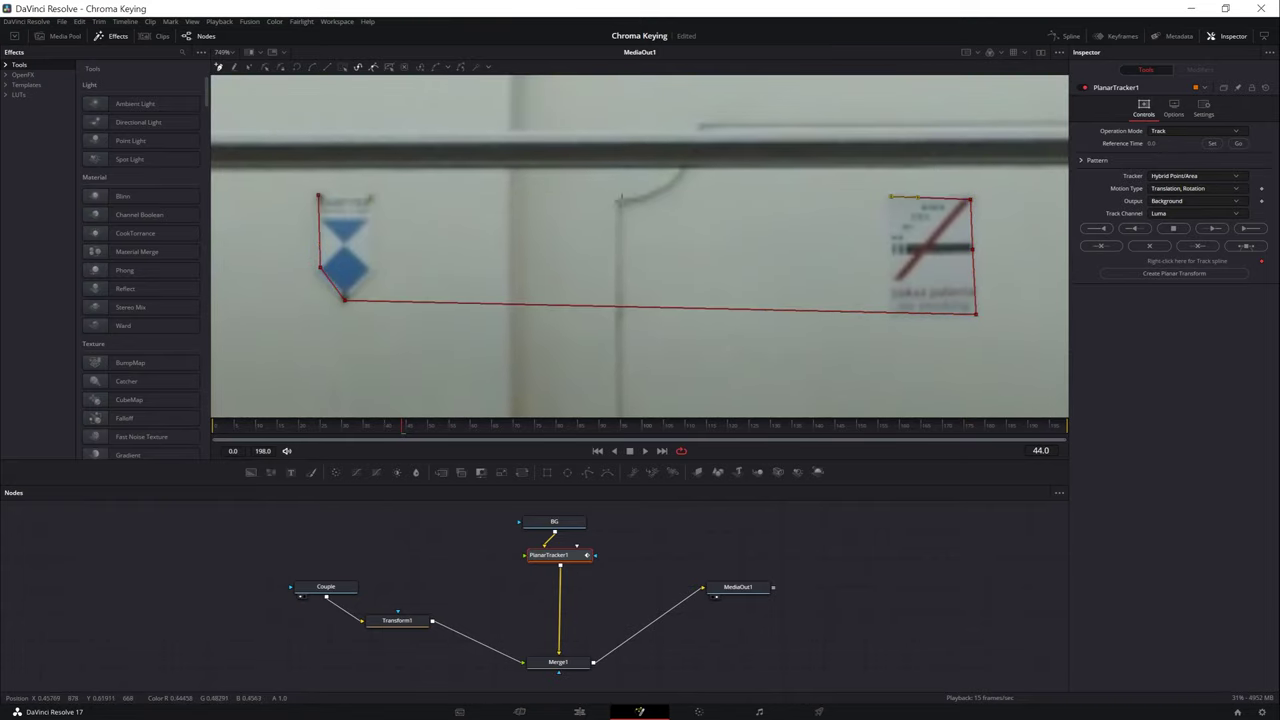
left_click(620, 200)
left_click(318, 195)
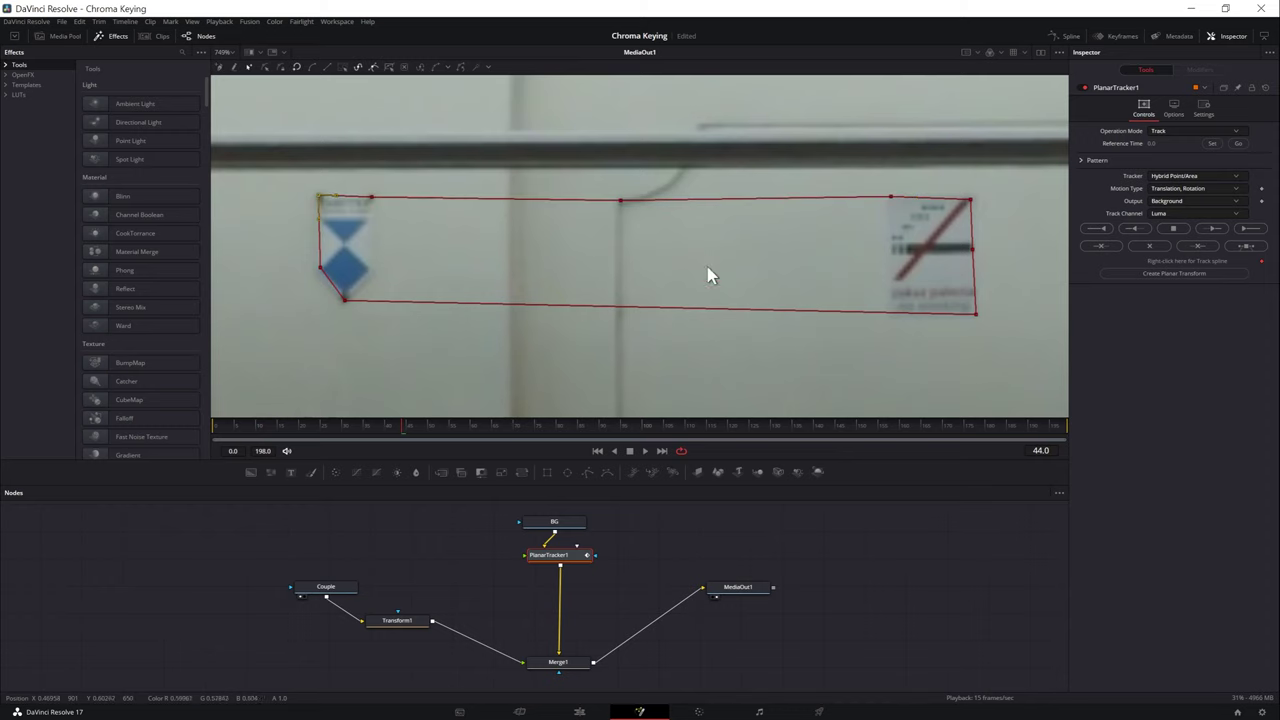
scroll(707, 274, "down", 2)
scroll(707, 274, "down", 2)
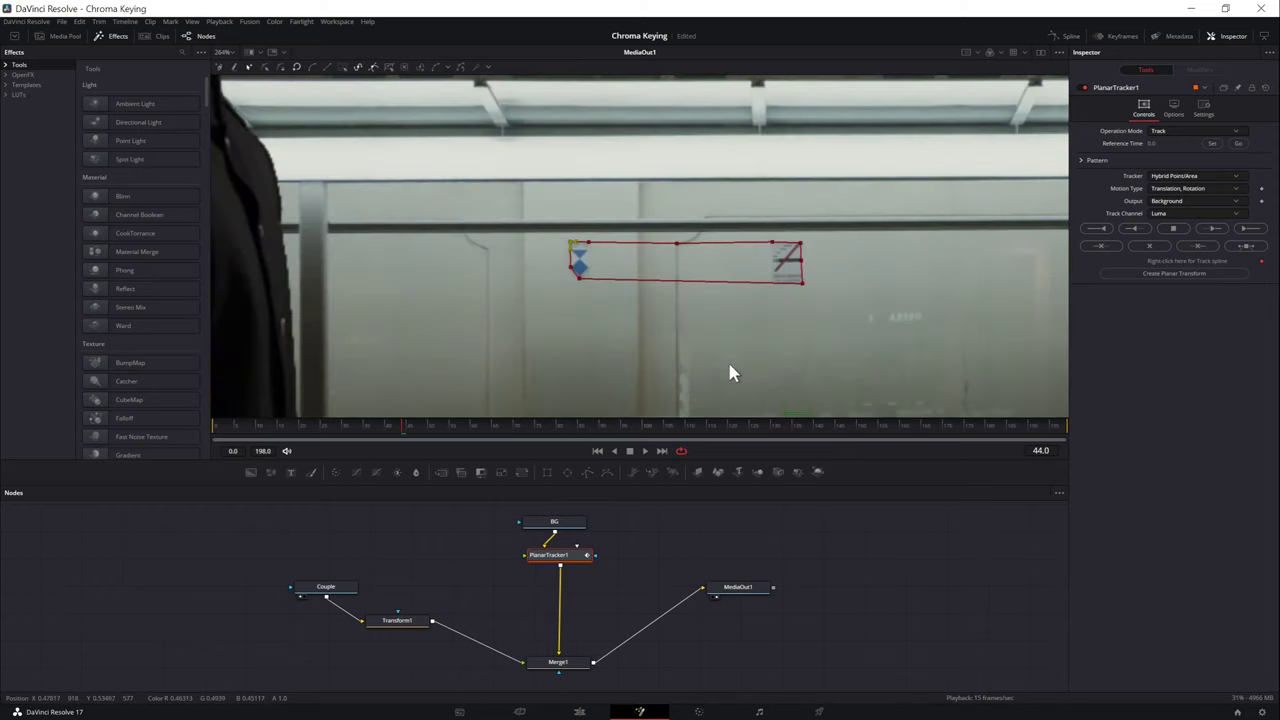
Step: Set frame 44 as reference, then track forward to frame 198 and back to 0
left_click(1212, 143)
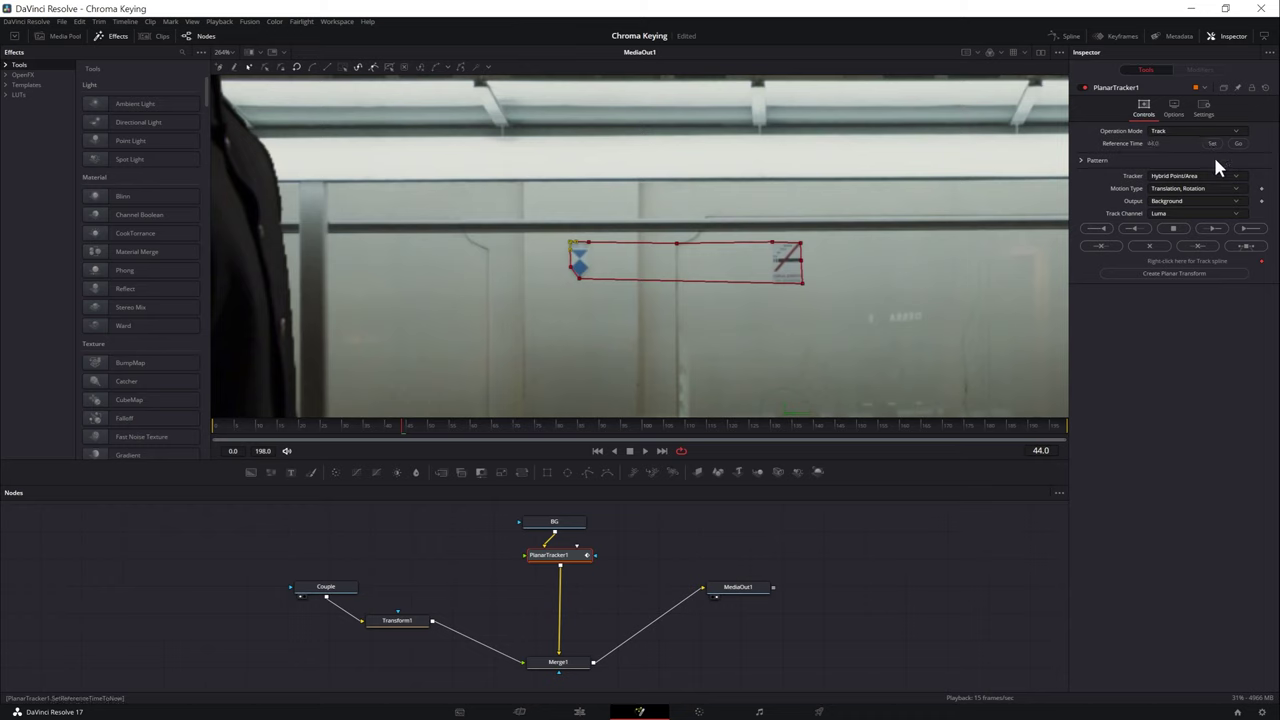
left_click(1250, 231)
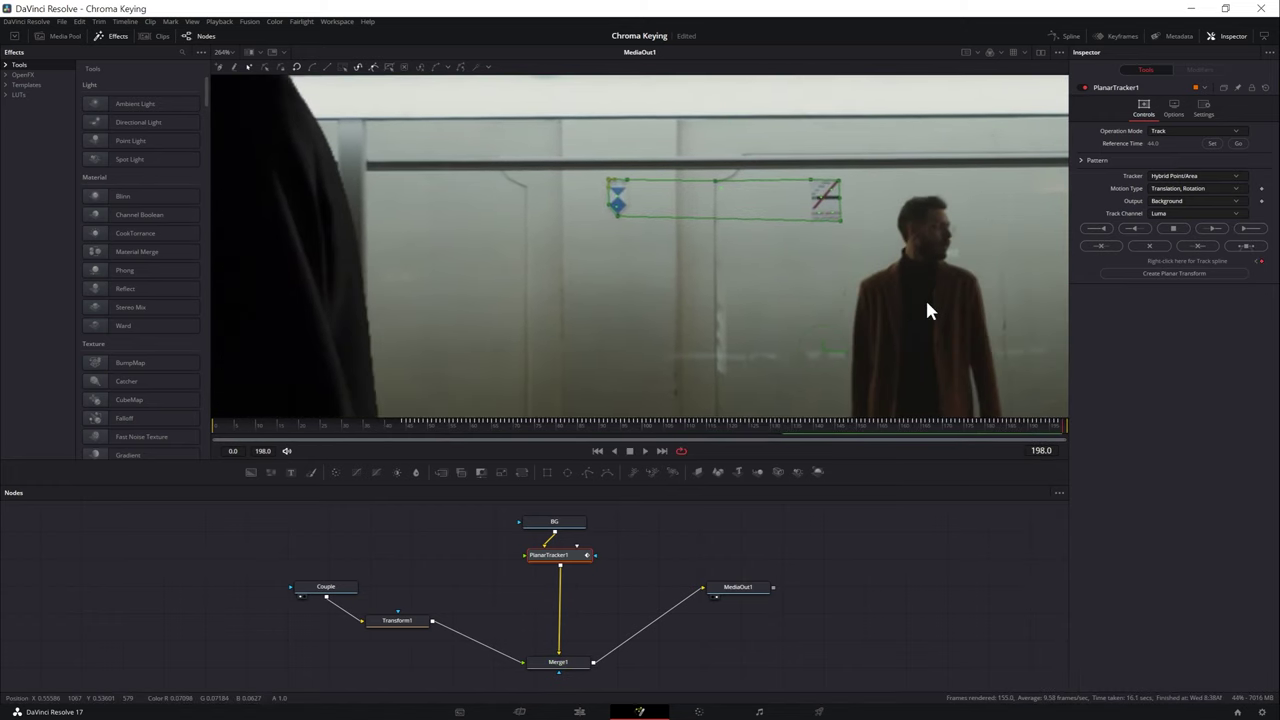
left_click(403, 432)
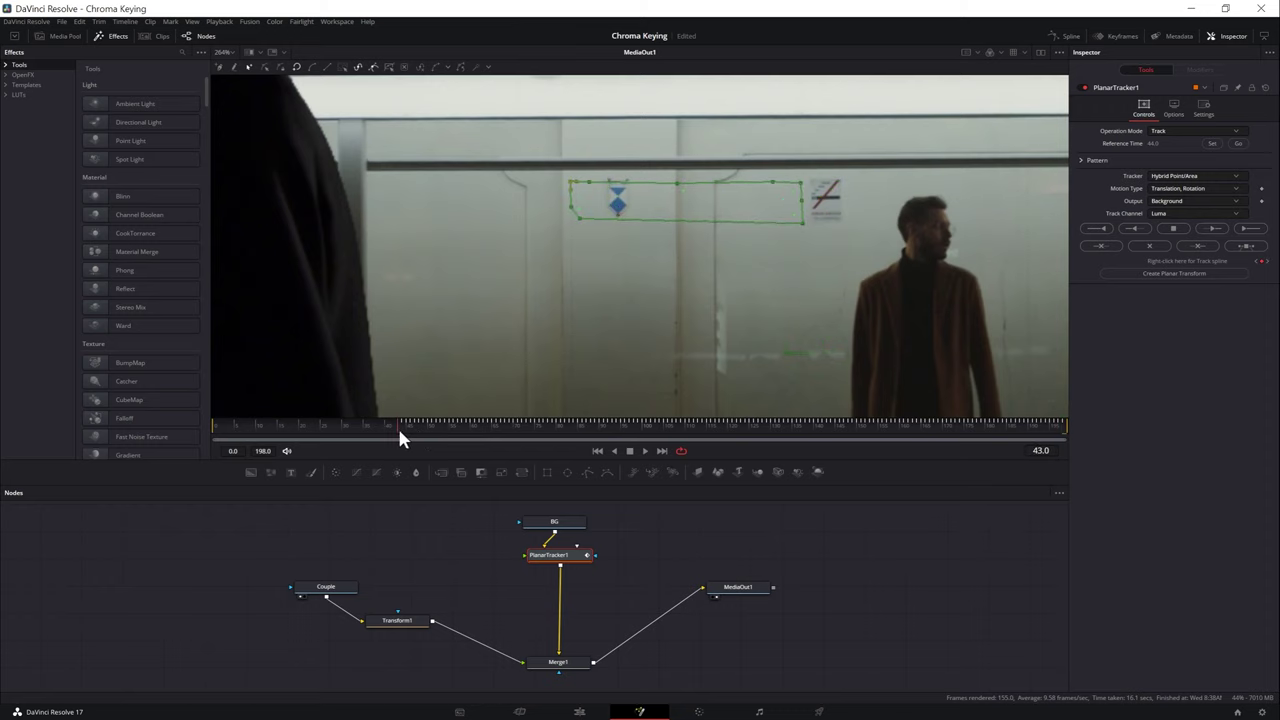
left_click(402, 430)
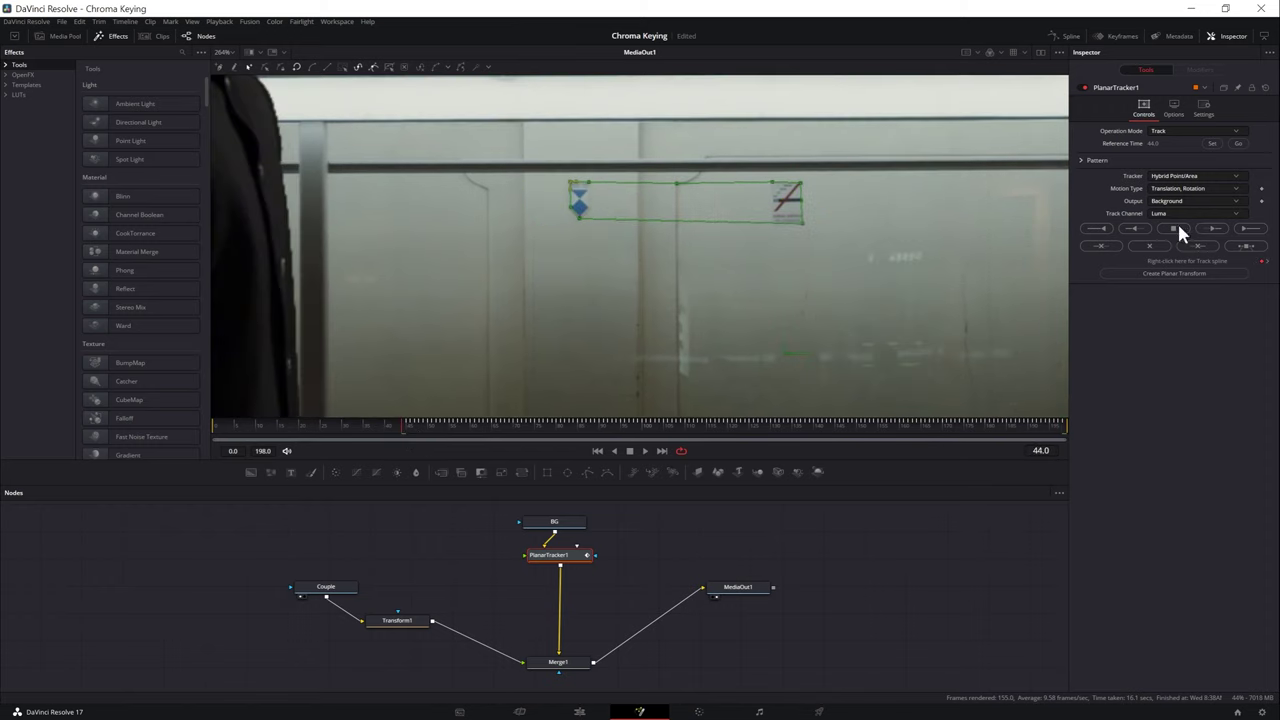
left_click(1100, 229)
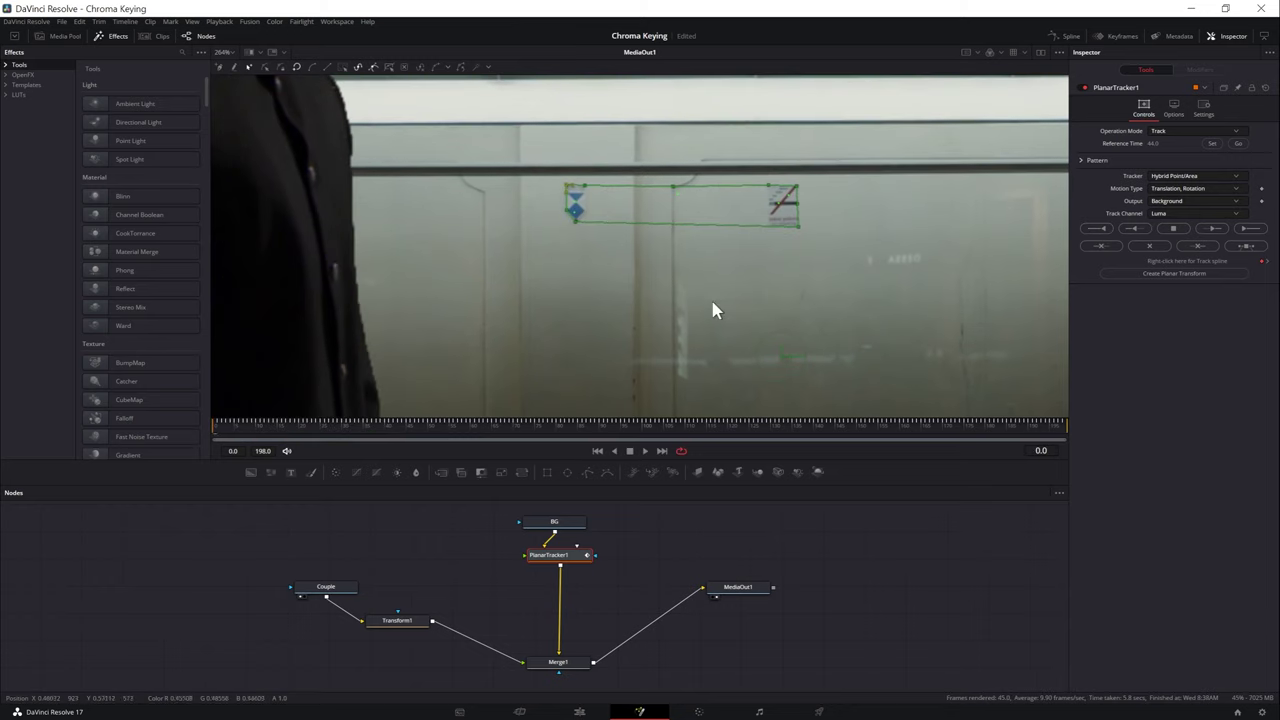
Step: Create PlanarTransform1 from the track and insert it between Couple and Transform1
left_click(1182, 273)
left_click_drag(40, 531, 411, 556)
key("ctrl+f")
left_click_drag(400, 622, 453, 639)
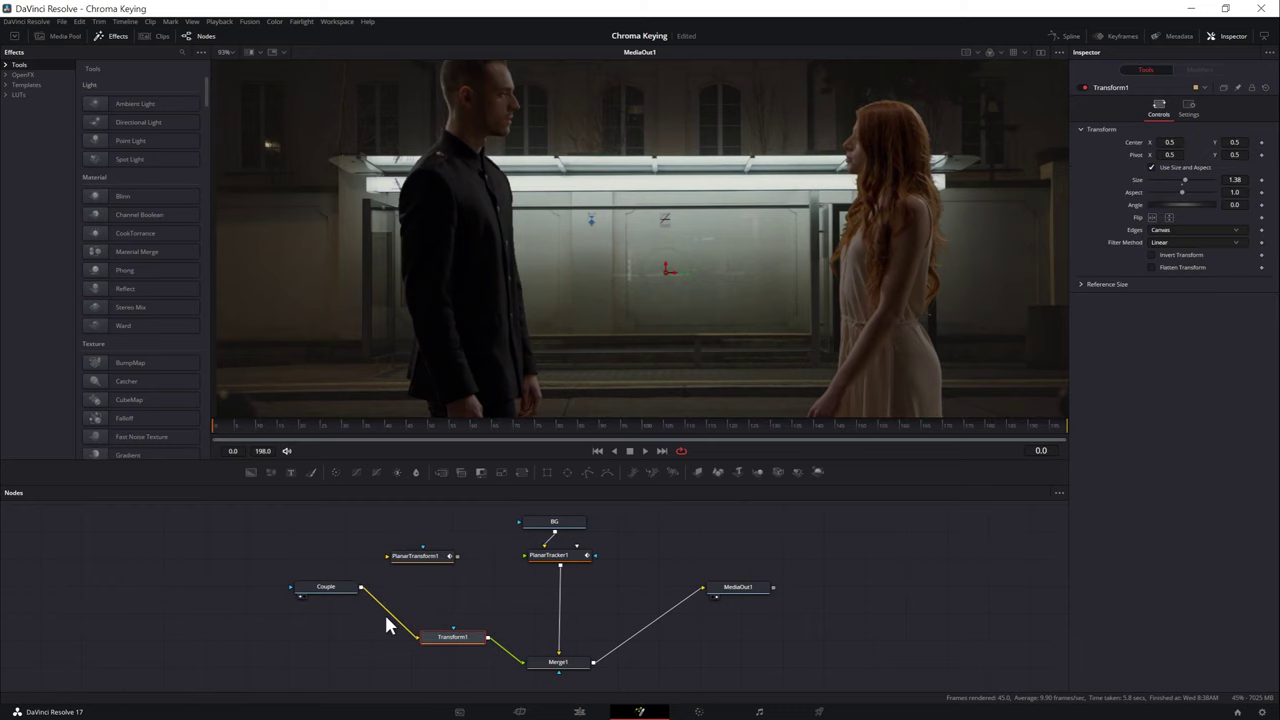
left_click_drag(420, 556, 406, 618)
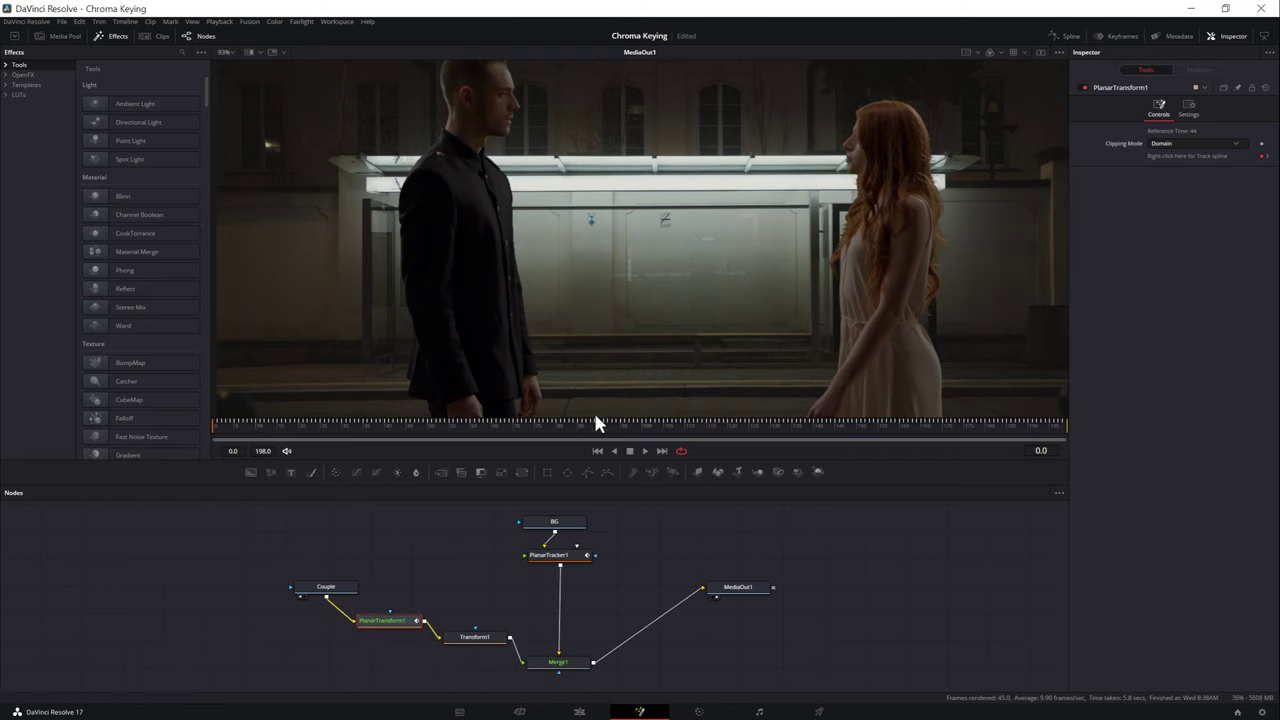
Step: Play back the composite to check the couple follows the background track
scroll(689, 313, "down", 3)
scroll(689, 313, "up", 3)
key("space")
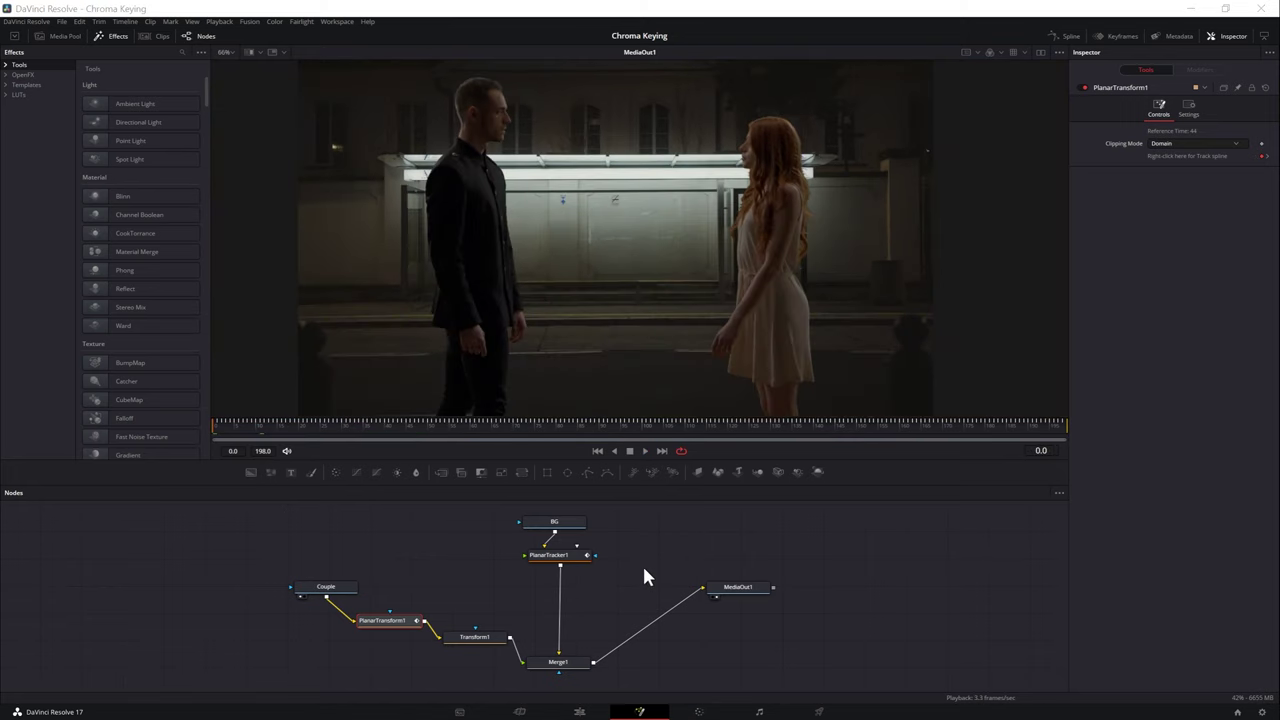
left_click(556, 565)
left_click(587, 577)
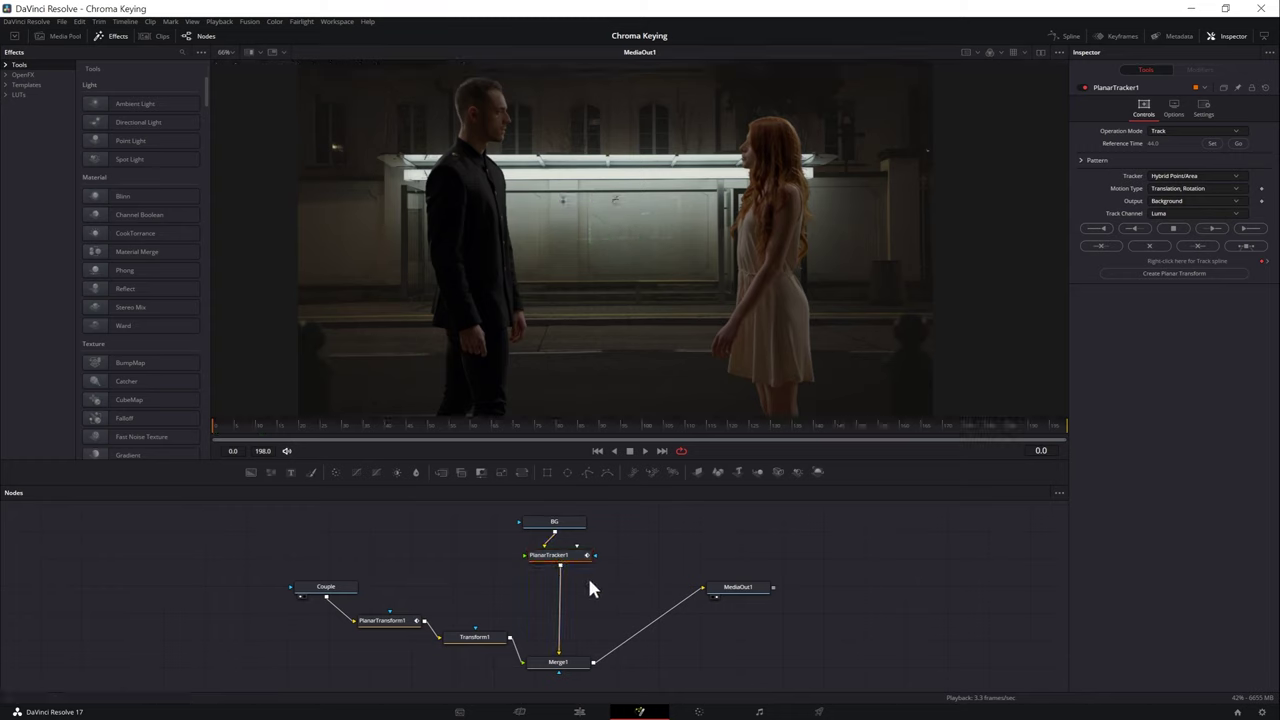
Step: Add a Depth Blur node after PlanarTracker1 using the 'dep' tool search
left_click(562, 566)
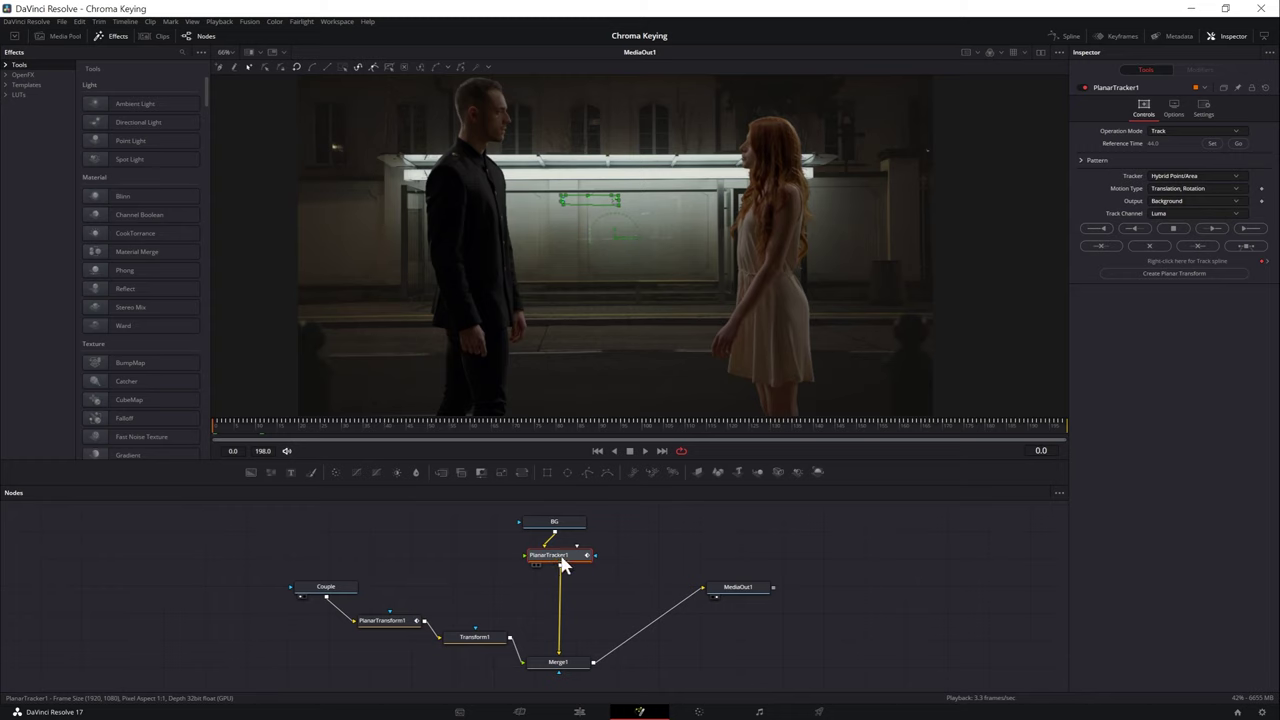
key("shift+space")
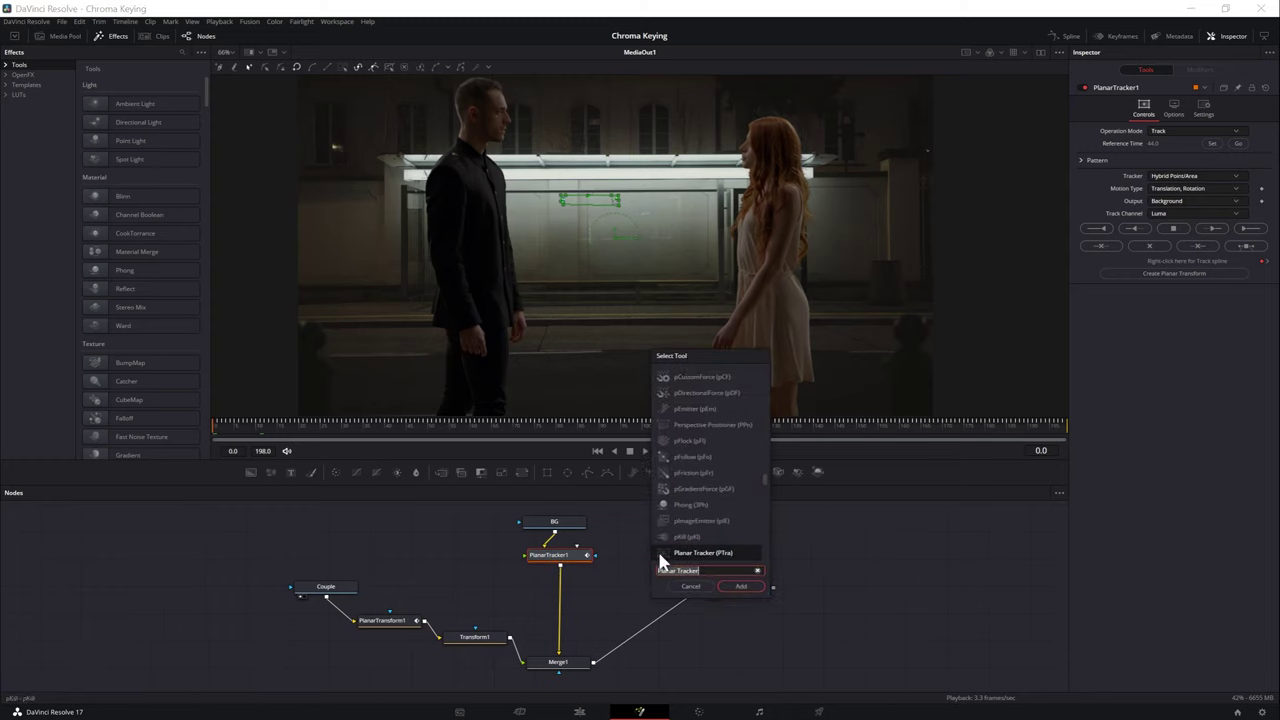
type("depth")
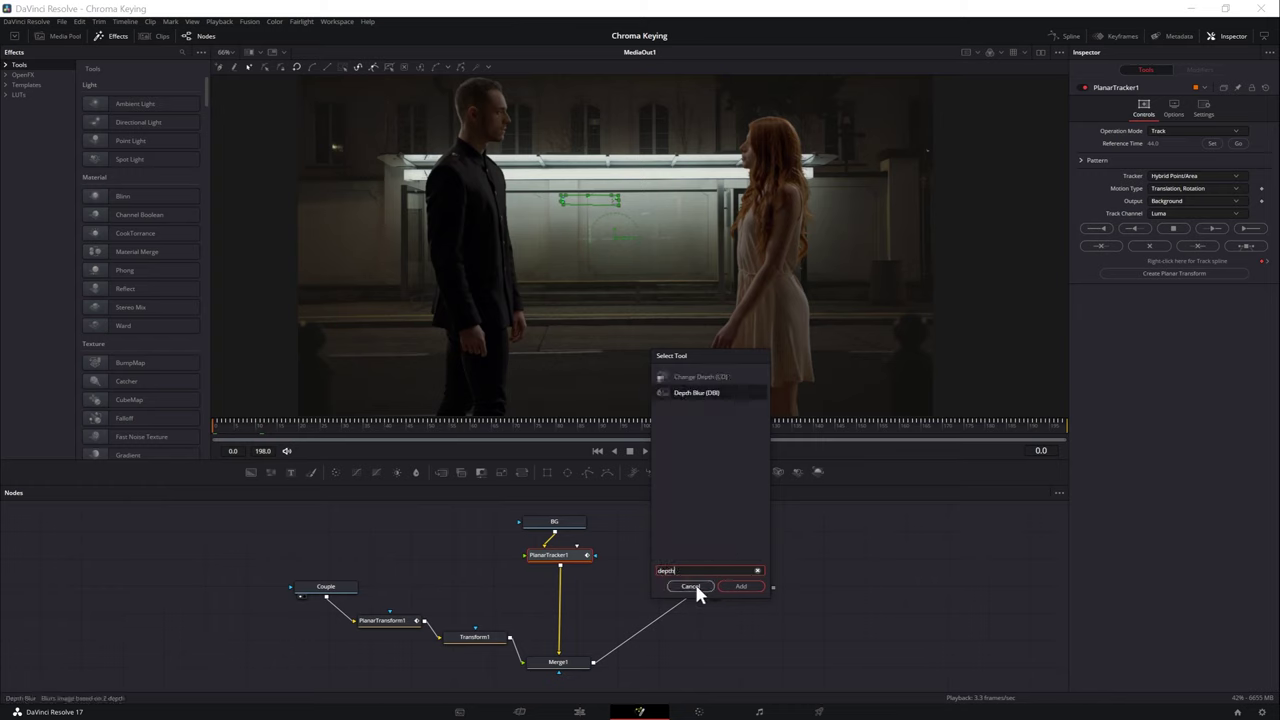
key("Return")
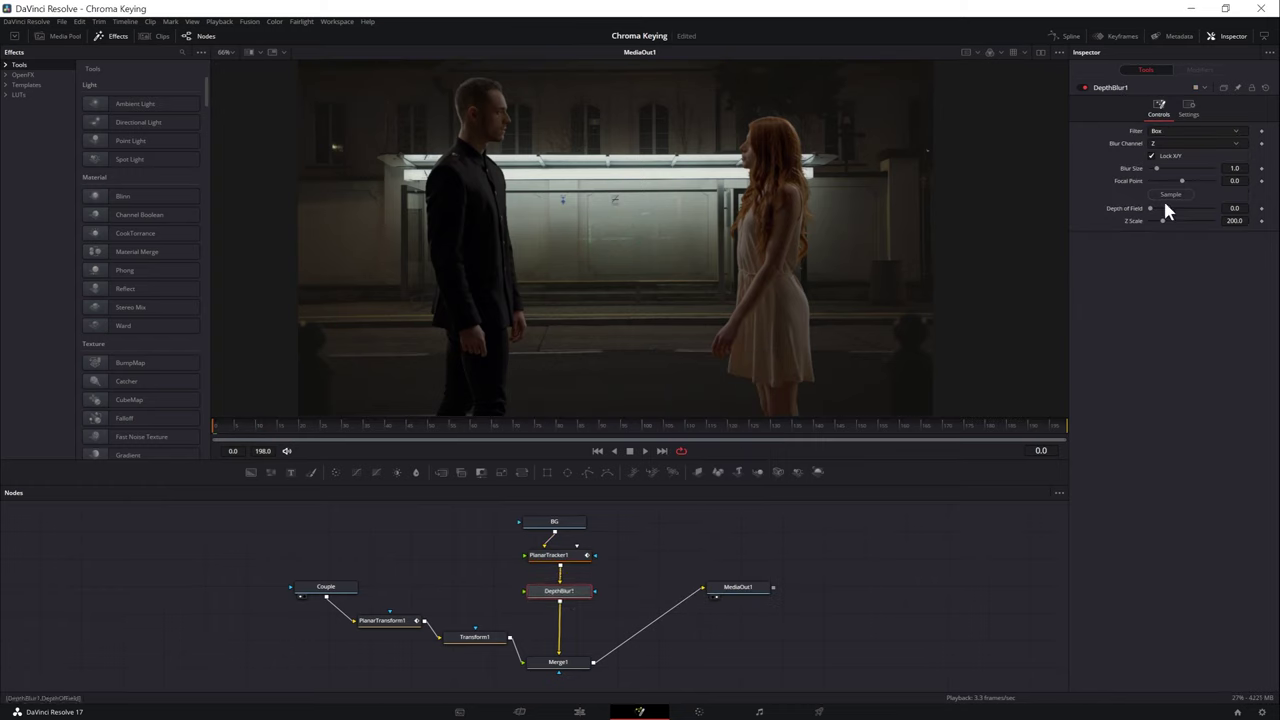
Step: Set the depth blur Focal Point to -1000 and Blur Size to 2.28
left_click_drag(1181, 180, 780, 143)
scroll(718, 210, "up", 3)
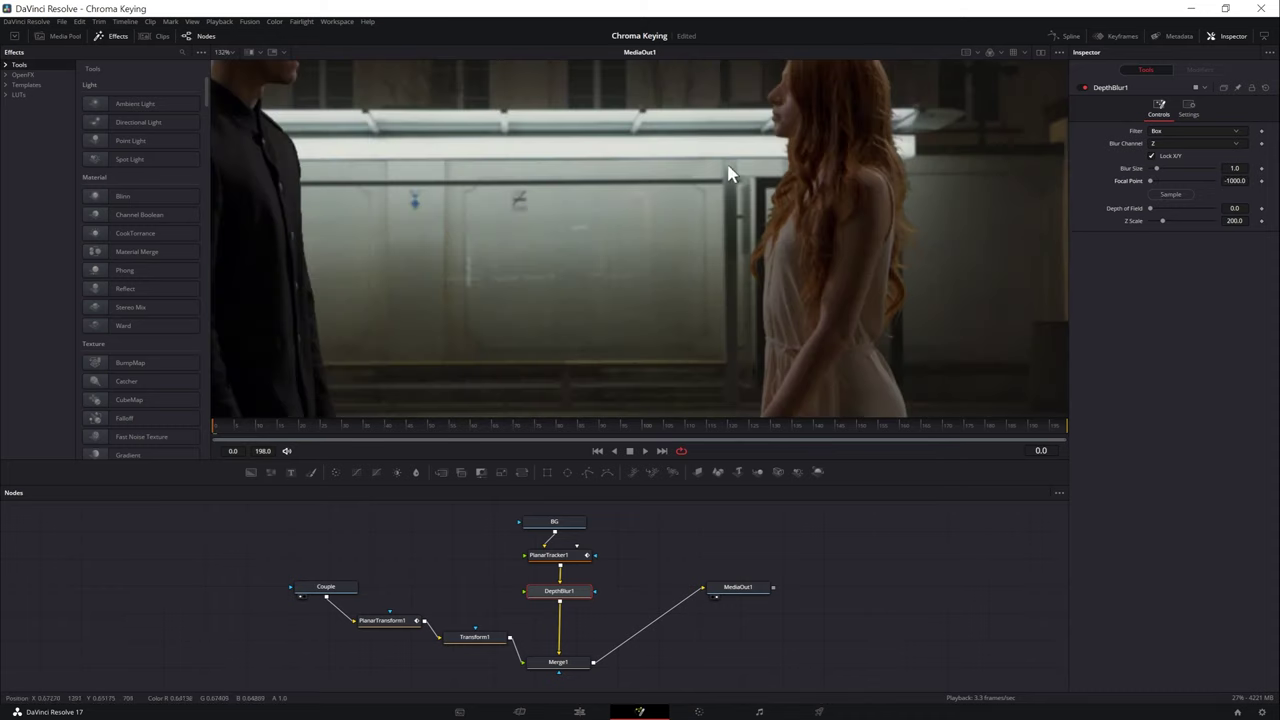
scroll(780, 195, "up", 1)
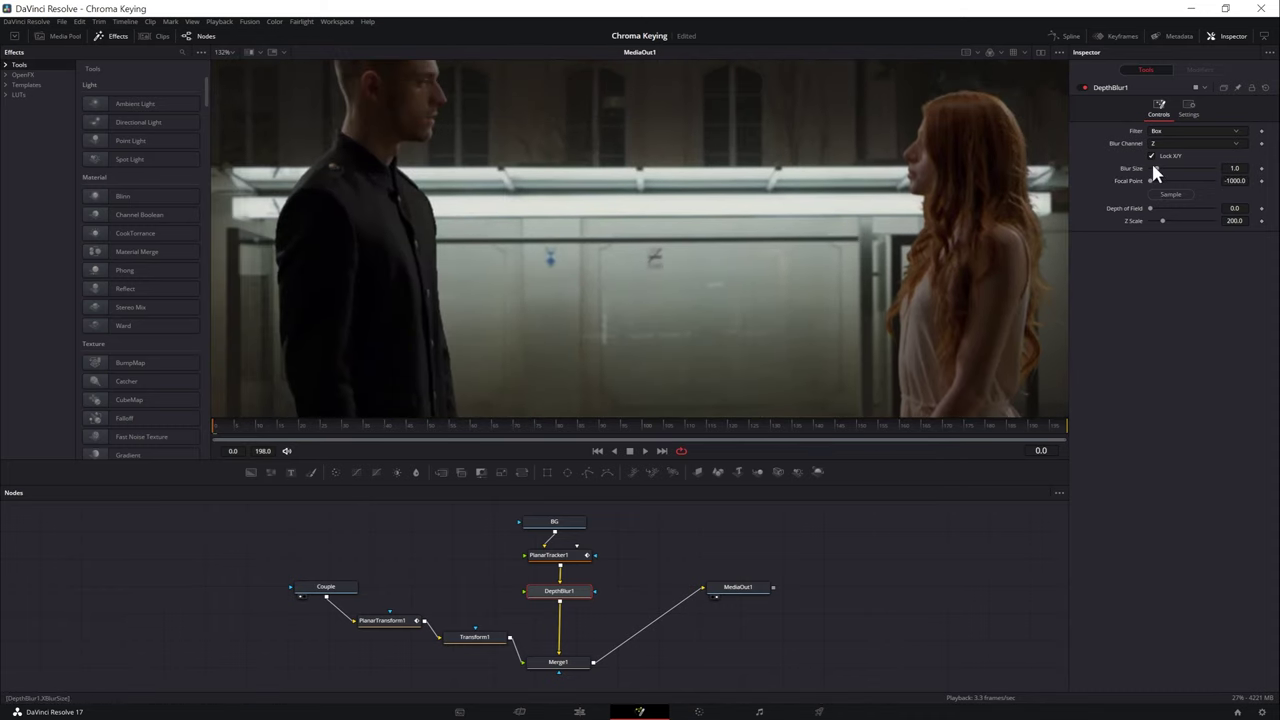
left_click_drag(1156, 168, 1171, 165)
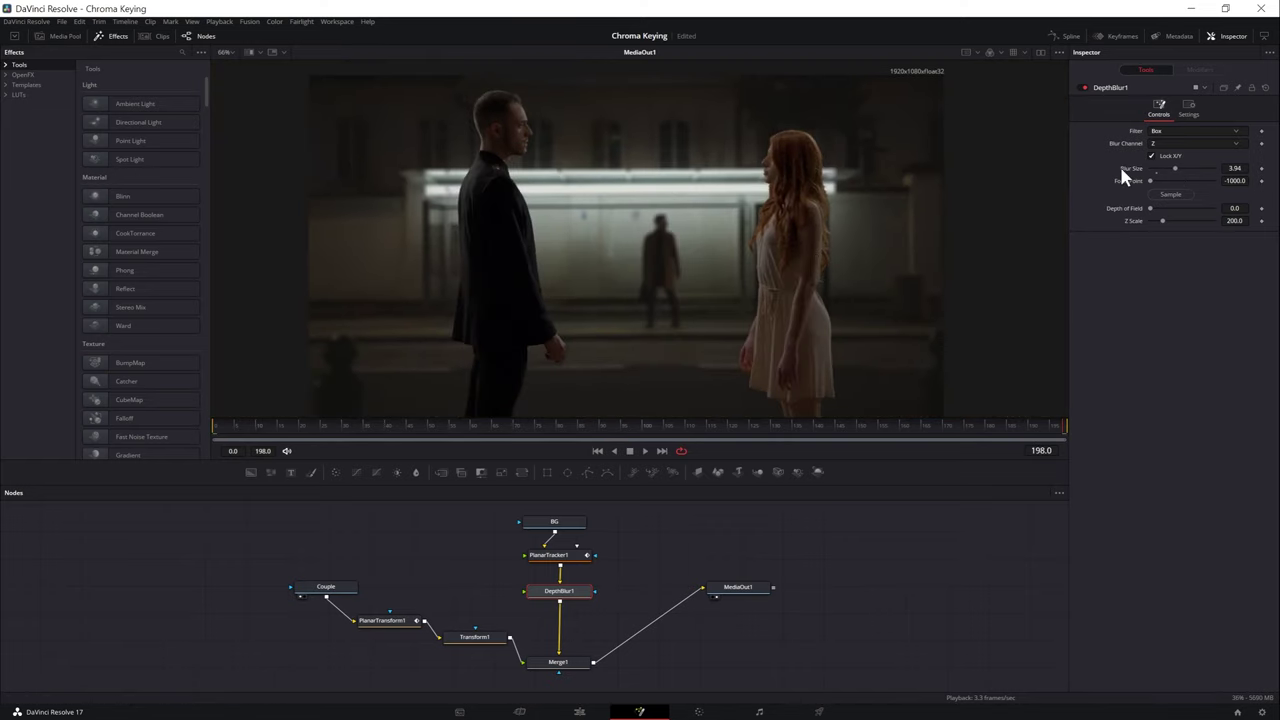
left_click_drag(1173, 167, 1163, 170)
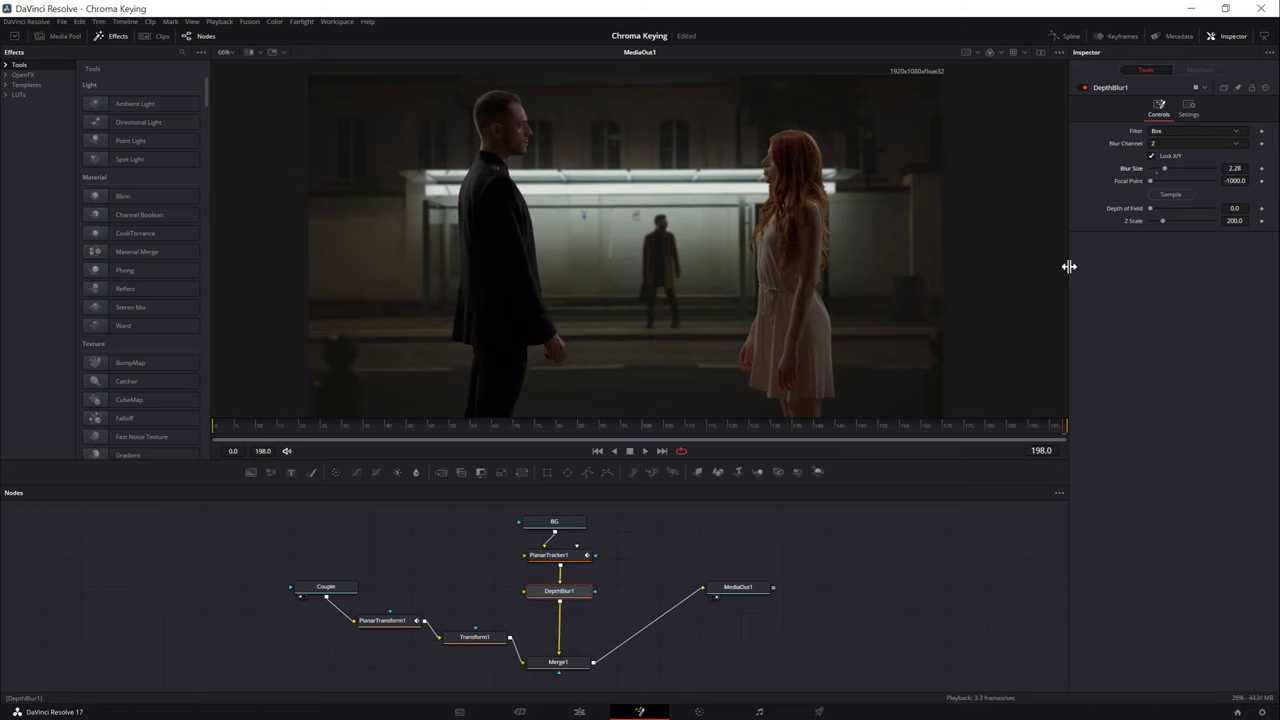
Step: Add a Glow node after Merge1, feeding MediaOut1
left_click(589, 564)
left_click(790, 591)
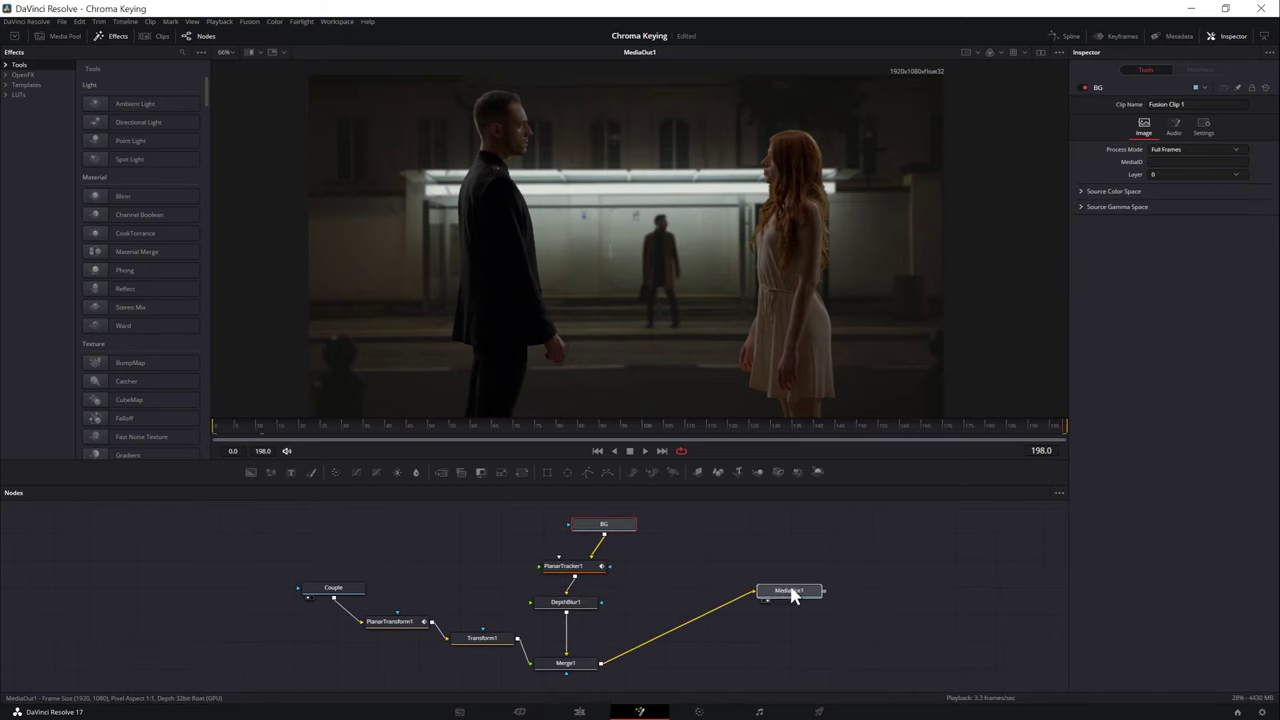
left_click(560, 665)
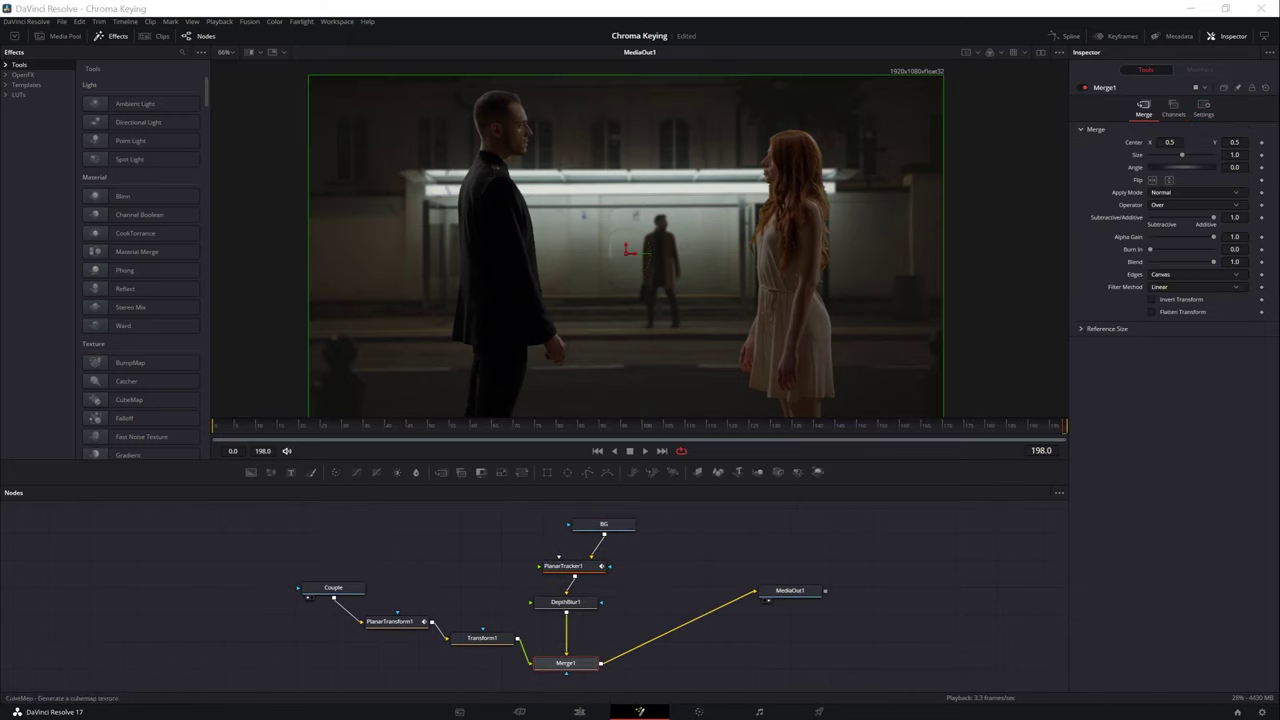
key("shift+space")
type("depth")
key("BackSpace")
key("BackSpace")
key("BackSpace")
key("BackSpace")
key("BackSpace")
type("glow")
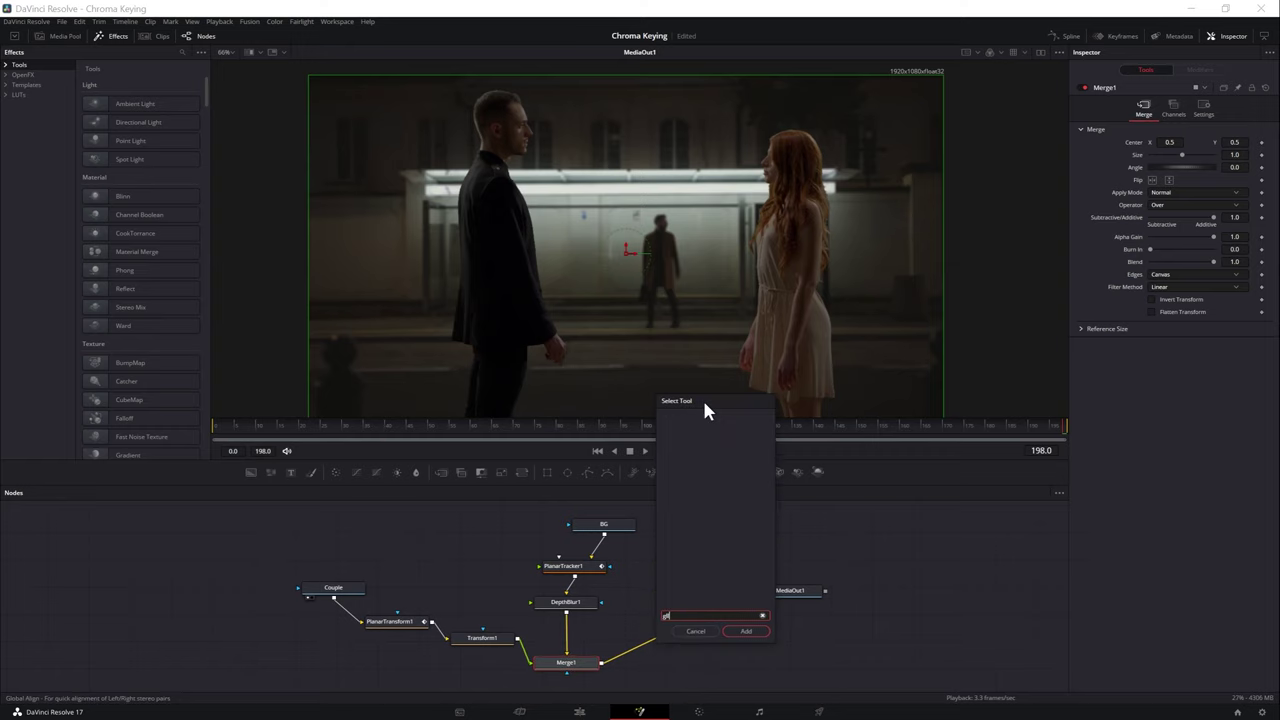
left_click(671, 437)
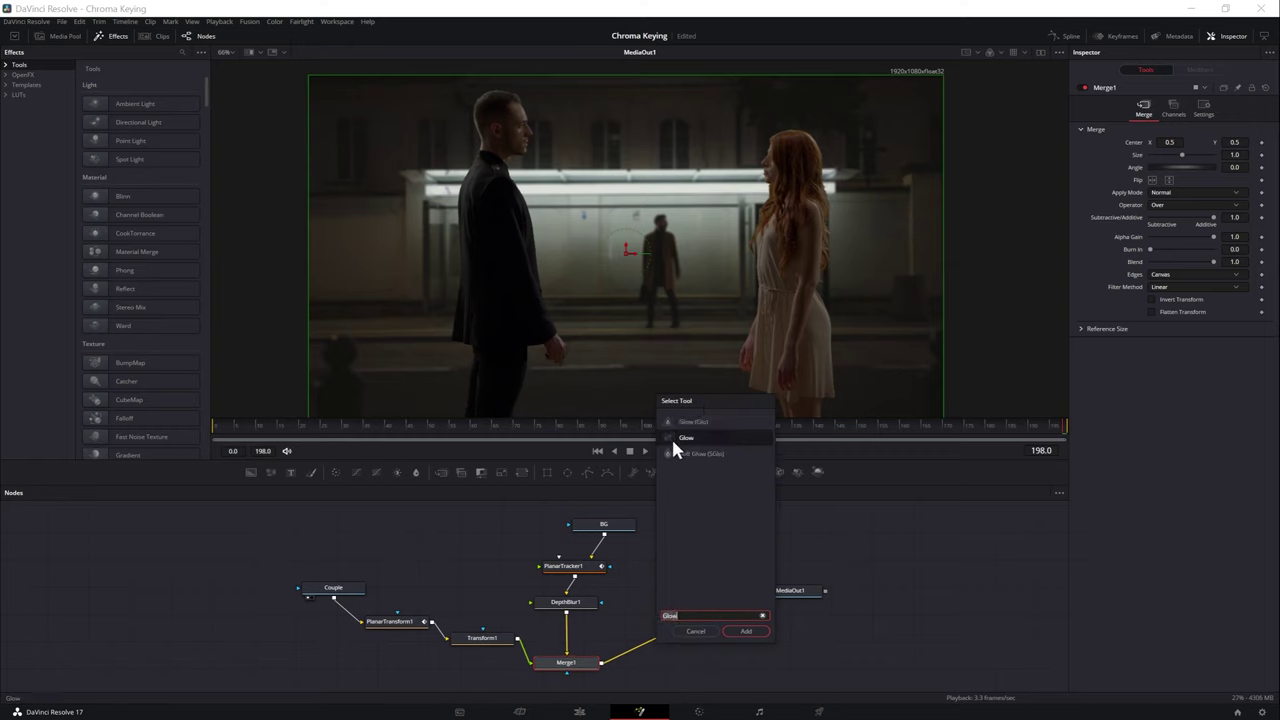
left_click(747, 633)
left_click_drag(677, 667, 692, 614)
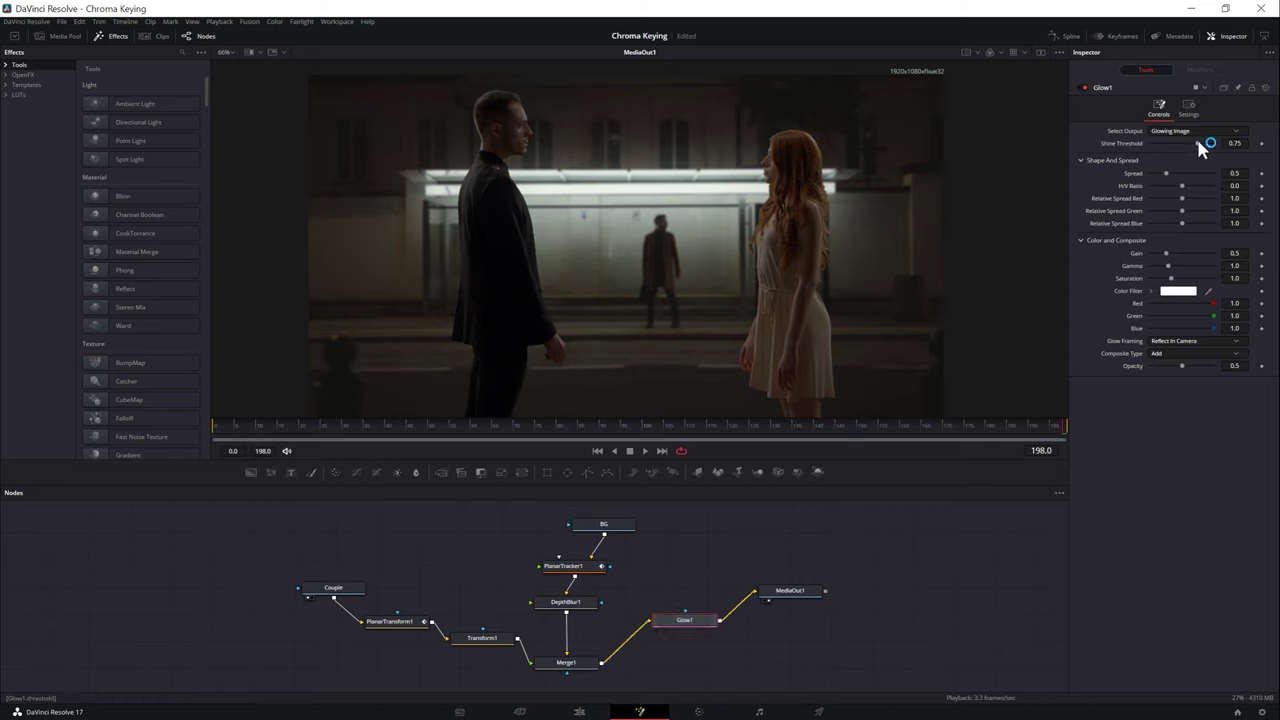
Step: Set the glow Shine Threshold to 0.354 and Spread to 0.913
left_click_drag(1200, 143, 1181, 141)
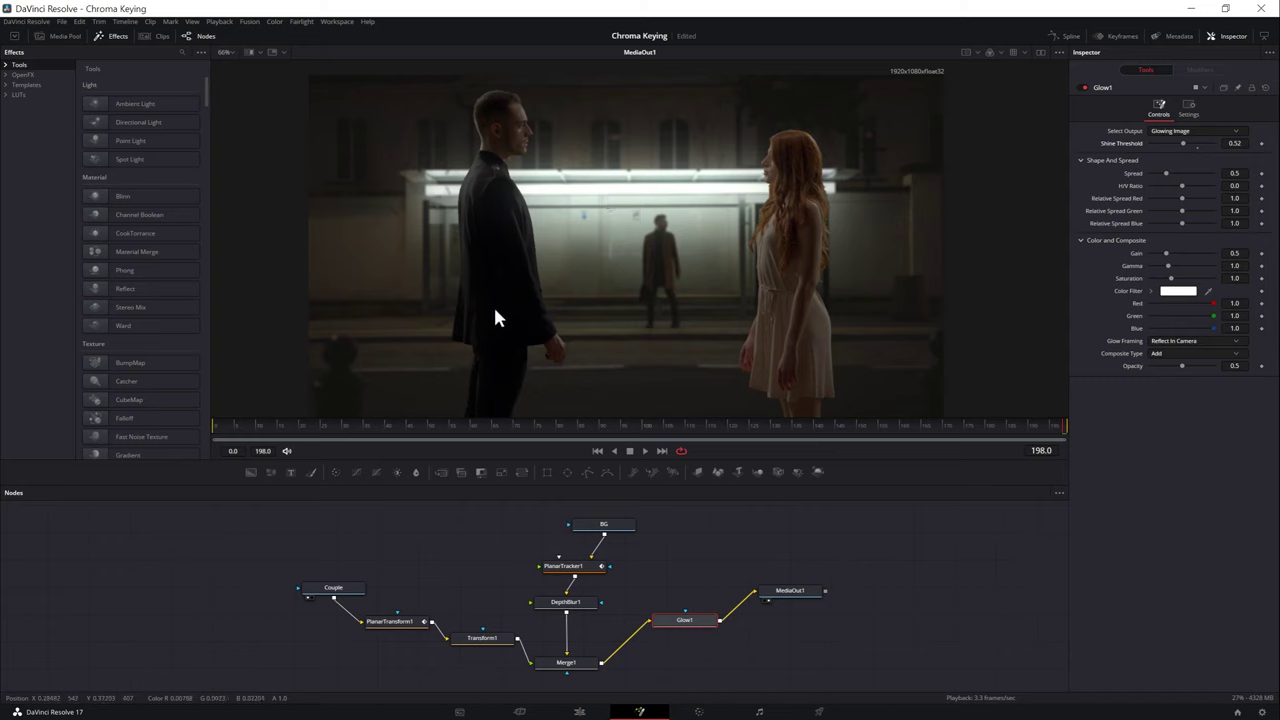
mouse_move(1166, 173)
left_mouse_down()
mouse_move(1181, 172)
mouse_move(1165, 143)
mouse_move(1185, 172)
left_mouse_up()
left_click(1179, 143)
left_click(1174, 173)
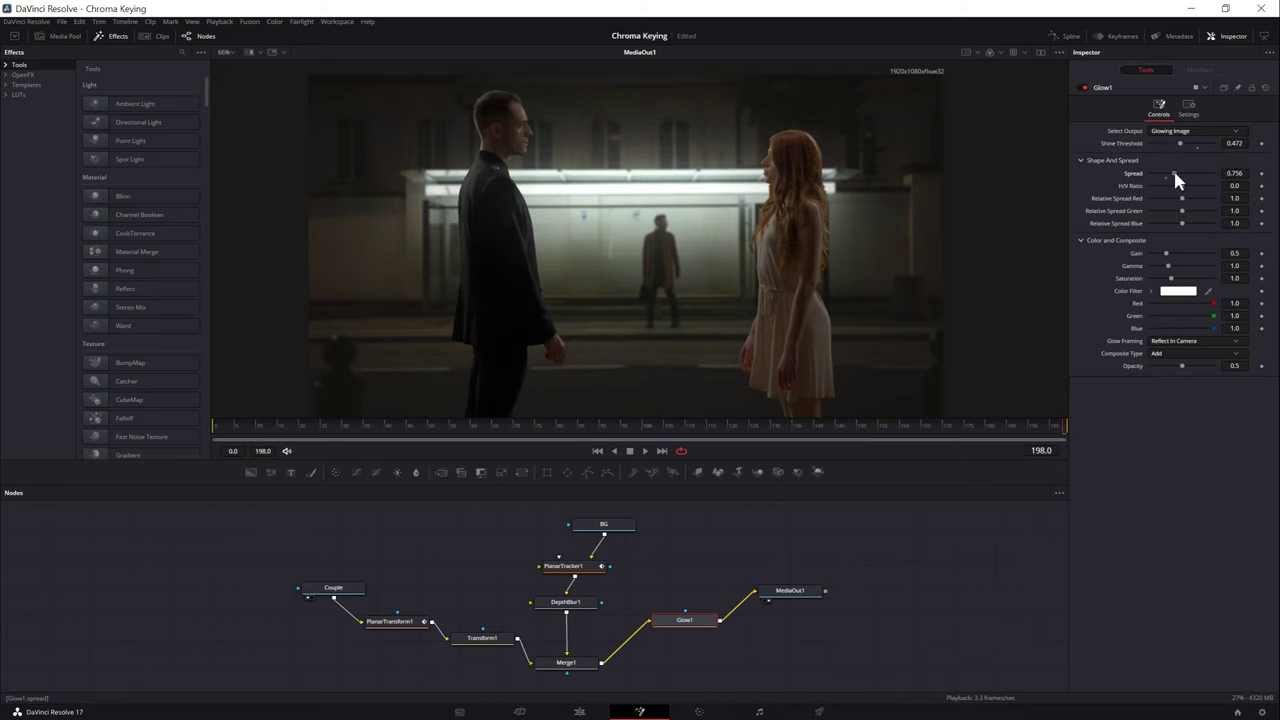
left_click_drag(1176, 173, 1173, 143)
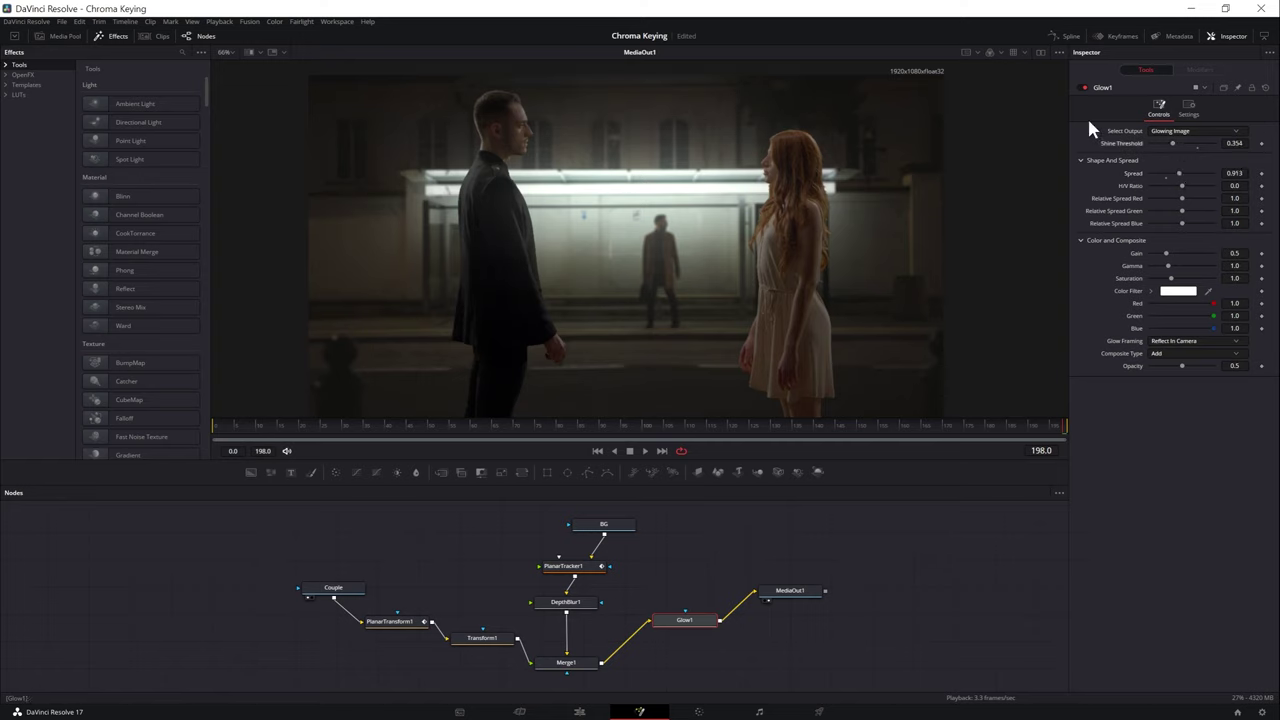
Step: Toggle the Glow off and on and preview another frame to compare
left_click(1082, 88)
left_click(1080, 87)
left_click(317, 425)
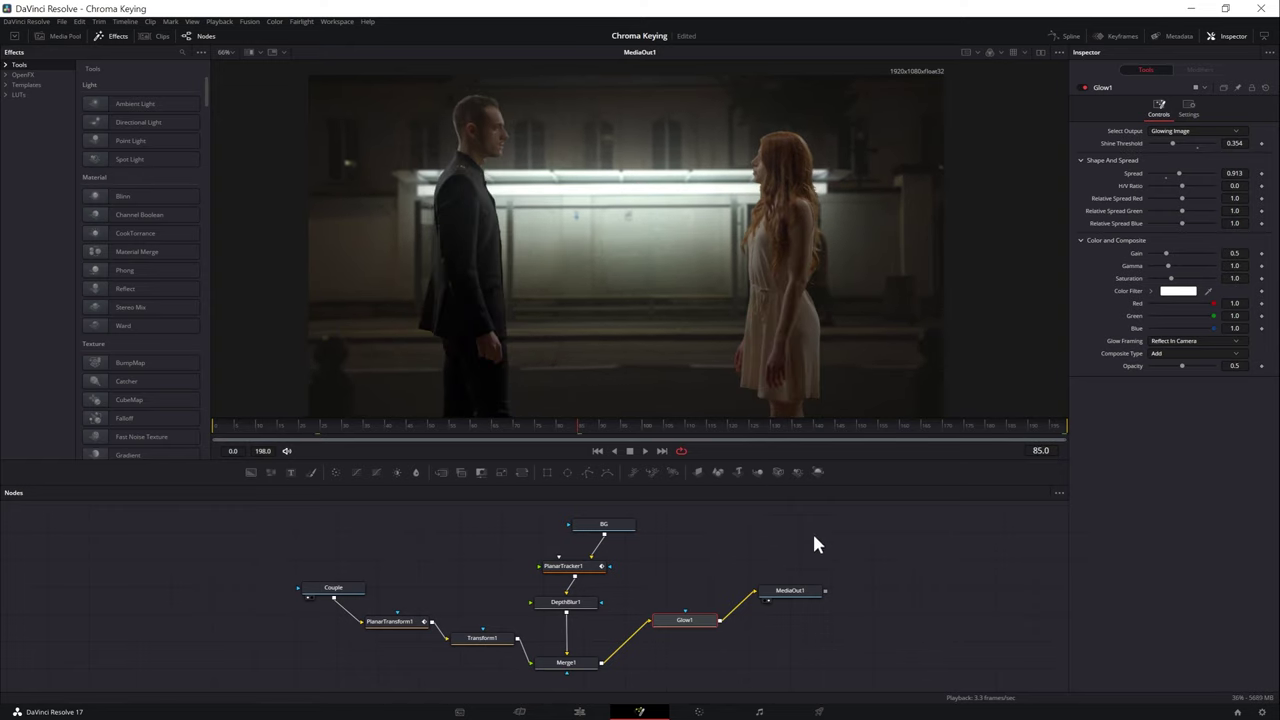
Step: Switch to the Color page with the gallery hidden and a wider node editor
left_click(699, 711)
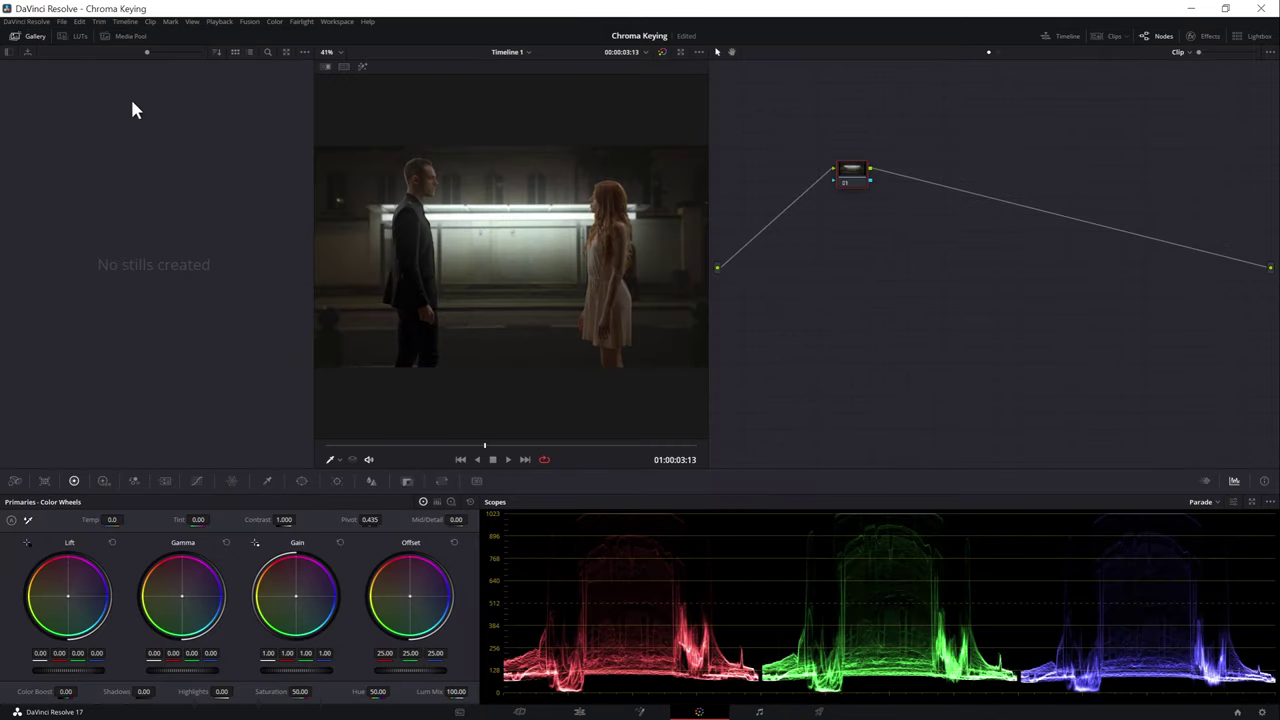
left_click(36, 36)
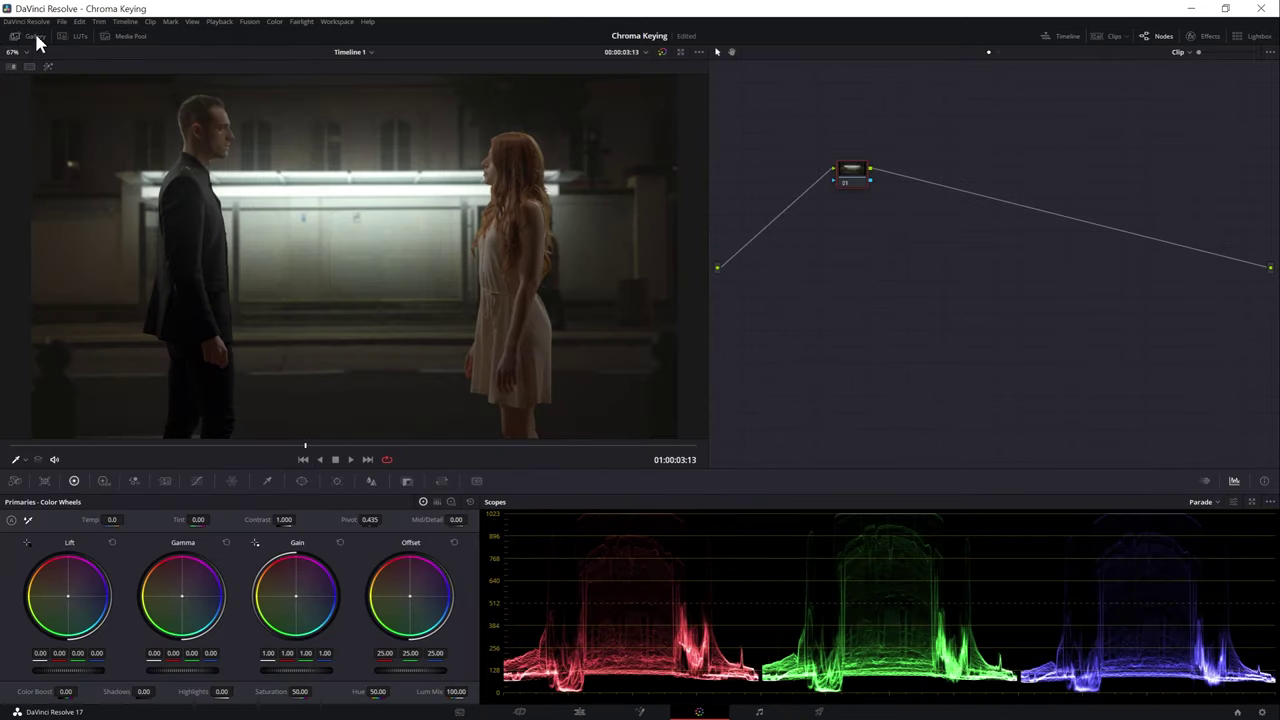
left_click_drag(712, 298, 681, 294)
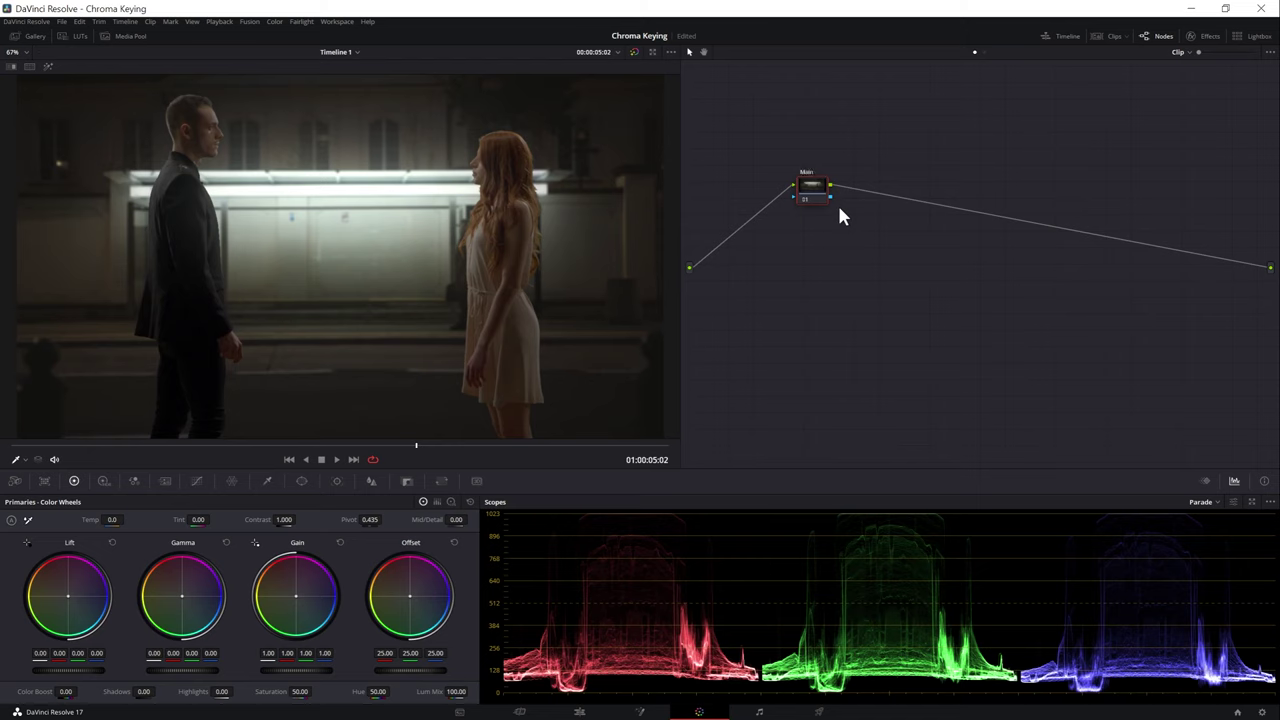
Step: Add serial node 02 after the Main node and label it LUT
right_click(810, 188)
mouse_move(880, 235)
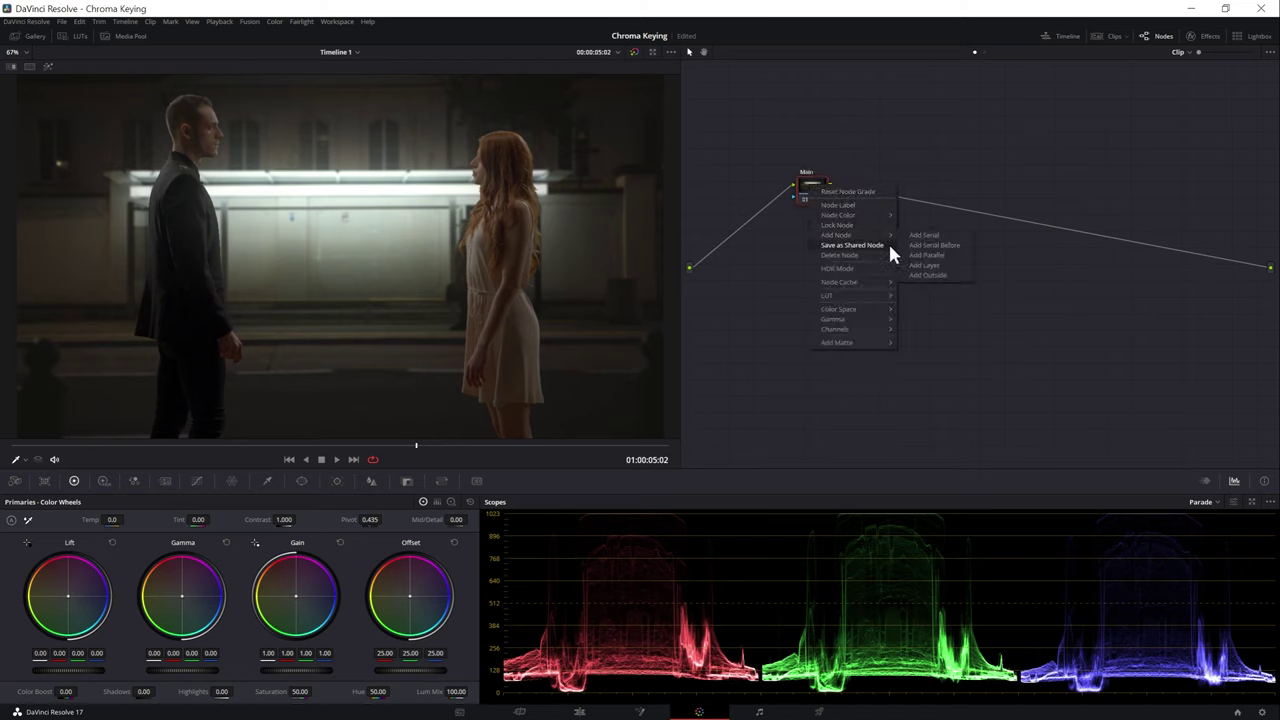
left_click(918, 235)
right_click(868, 193)
left_click(893, 212)
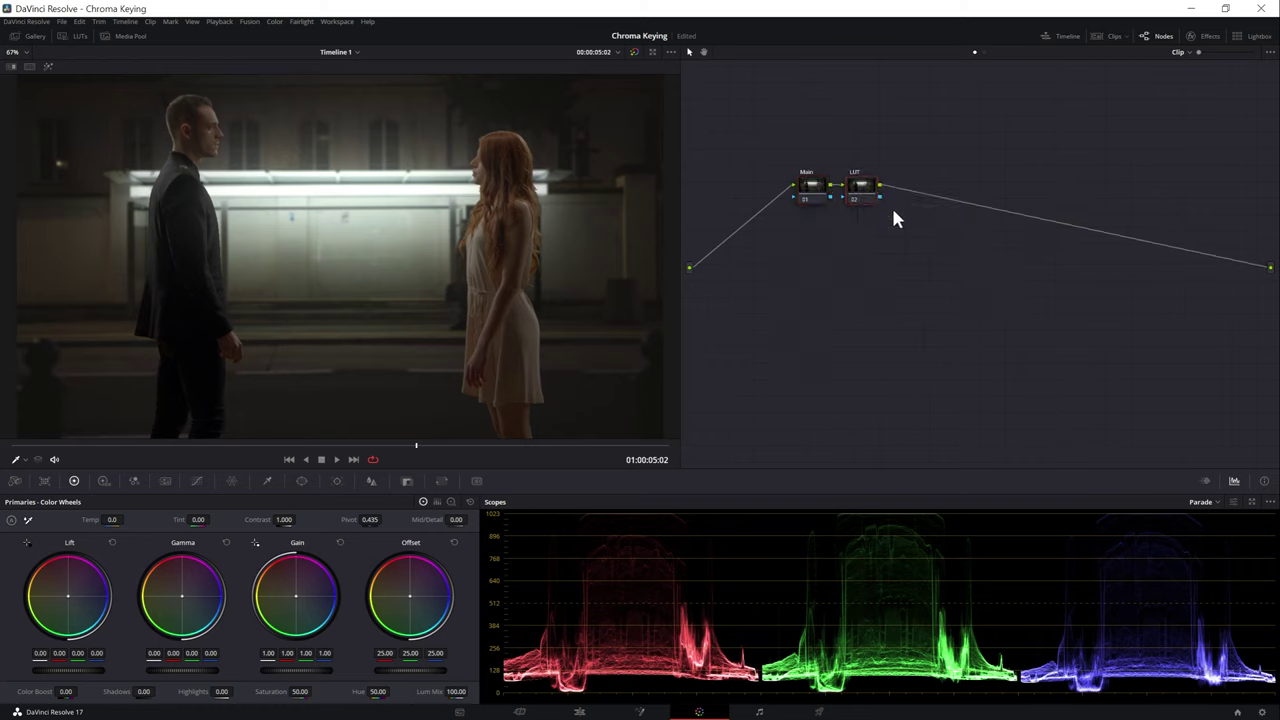
Step: Browse the LUT node's LUT submenu to the 16mm LUTs set
right_click(864, 191)
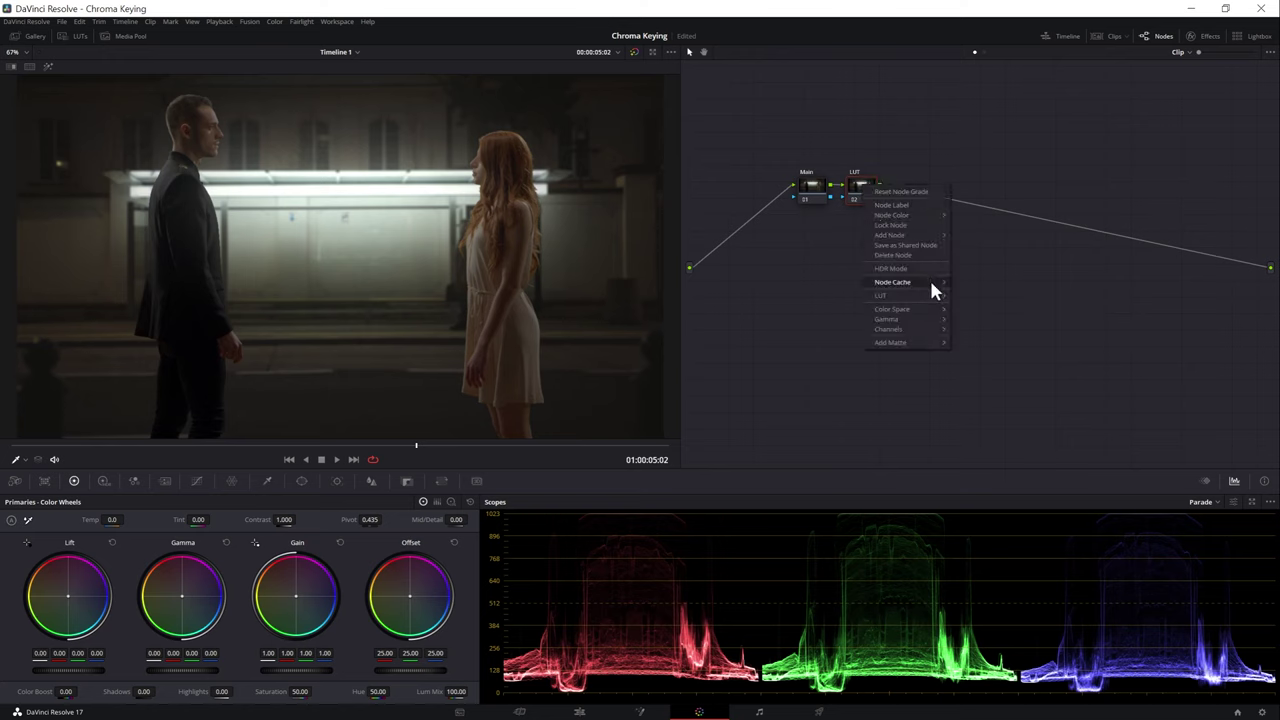
mouse_move(936, 293)
mouse_move(988, 308)
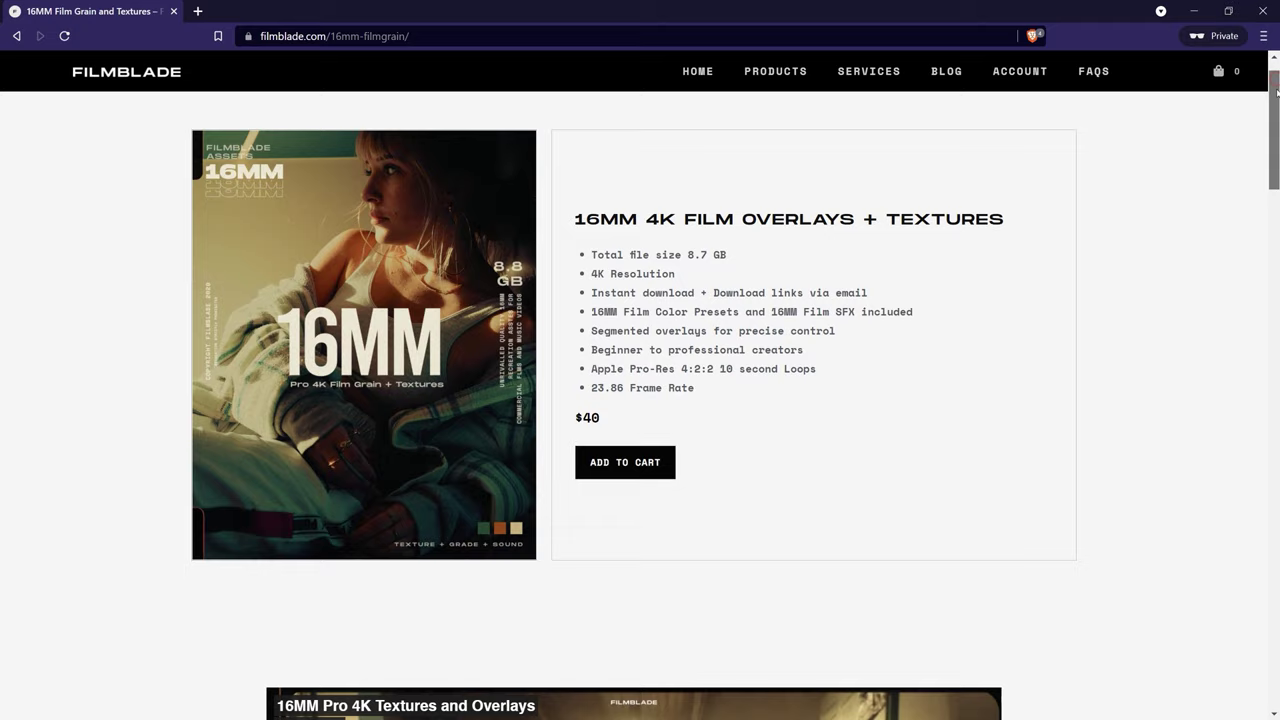
scroll(640, 400, "down", 5)
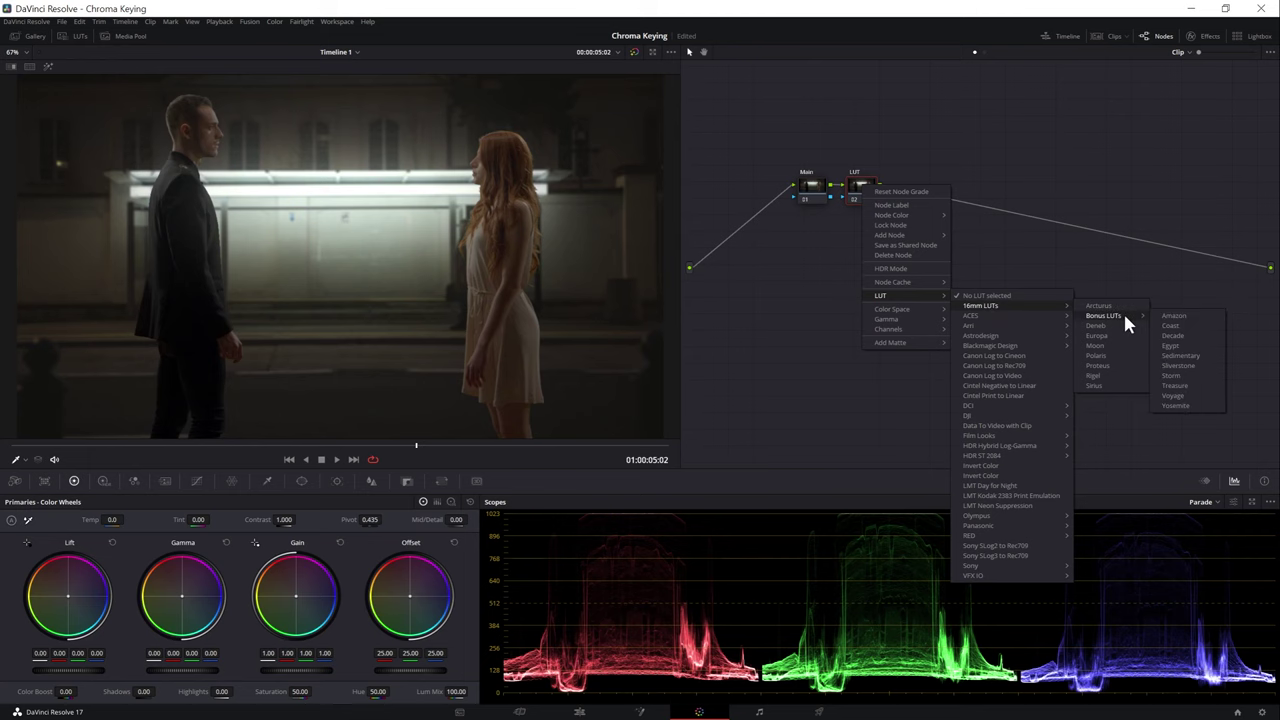
Step: Apply the Arcturus 16mm LUT on the LUT node with Key Output Gain 0.5
left_click(1118, 379)
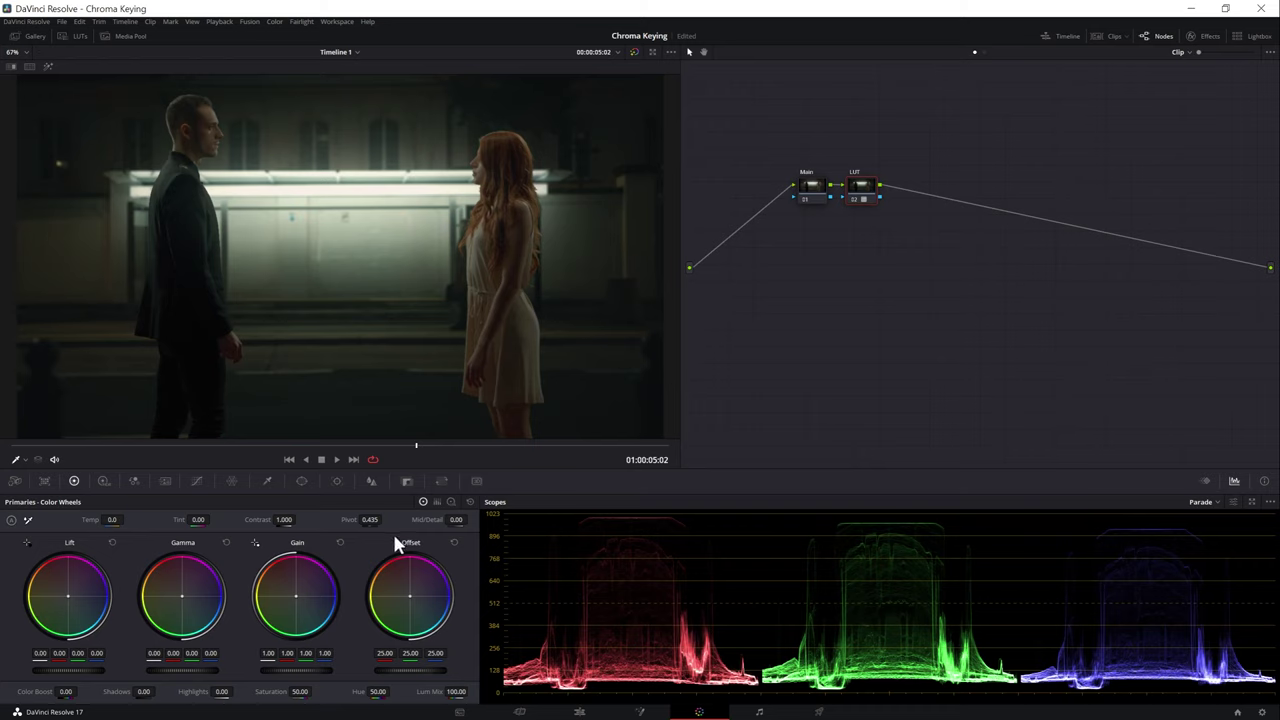
left_click(406, 482)
double_click(367, 604)
type("0.5")
key("Return")
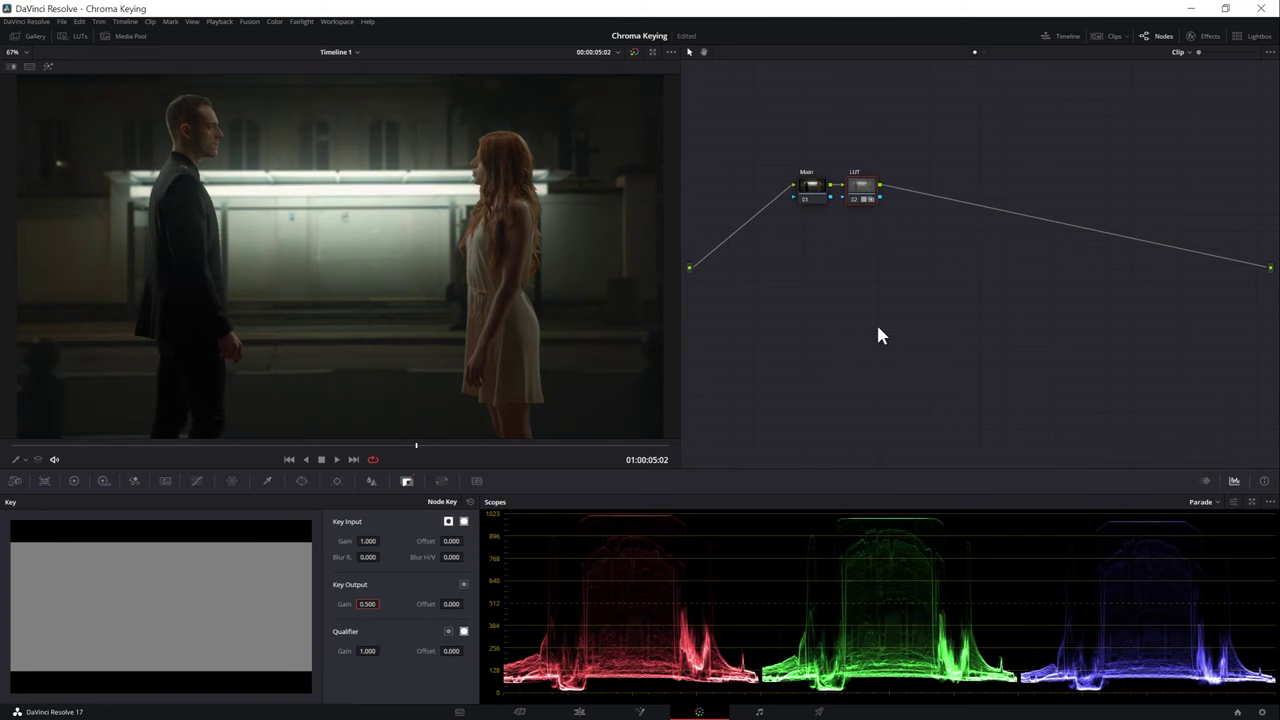
Step: Toggle the LUT node off and on to compare the grade
left_click_drag(681, 302, 714, 301)
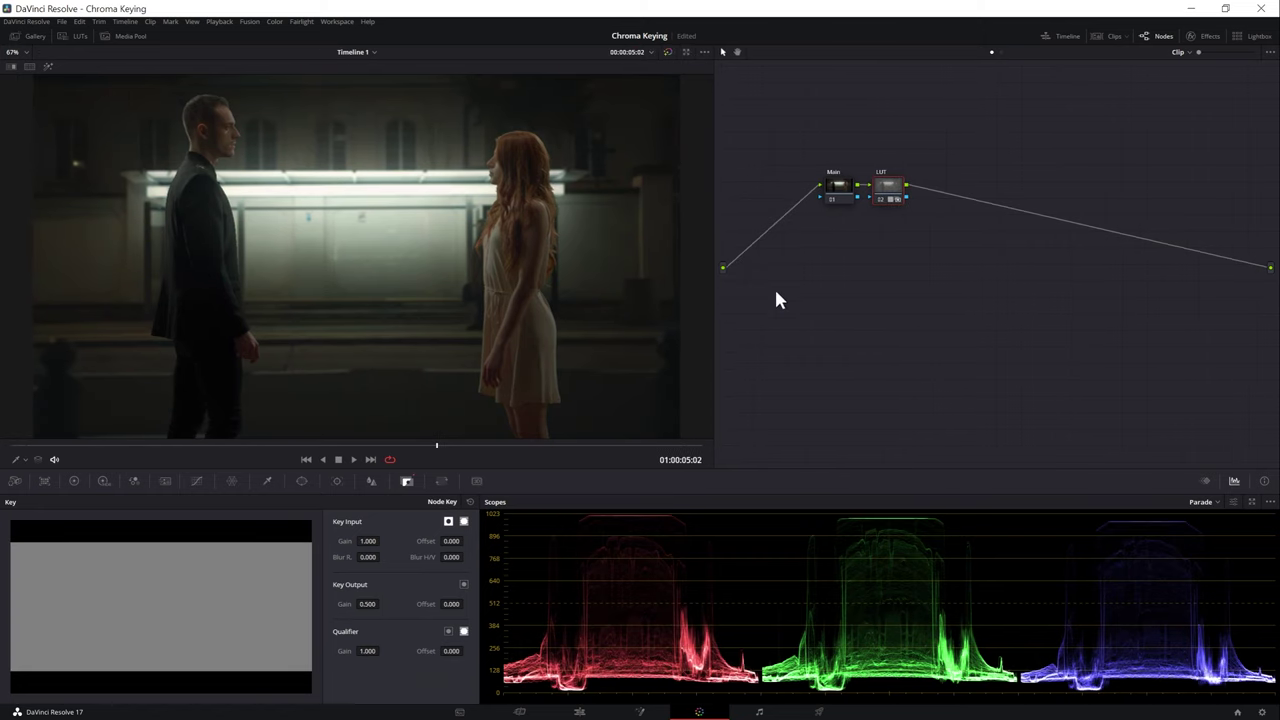
left_click(880, 200)
left_click(880, 200)
left_click(880, 200)
left_click(880, 200)
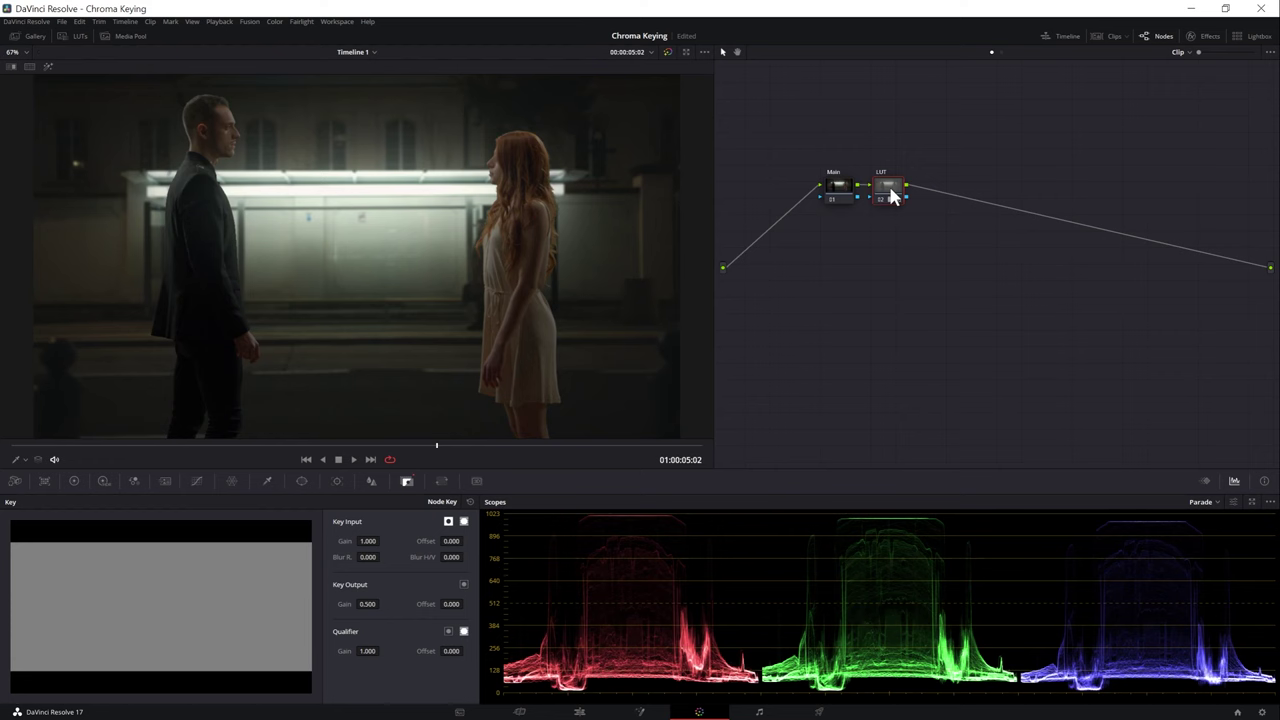
Step: Add serial node 03 after LUT and a parallel node 04 beside it
mouse_move(953, 246)
left_click(995, 240)
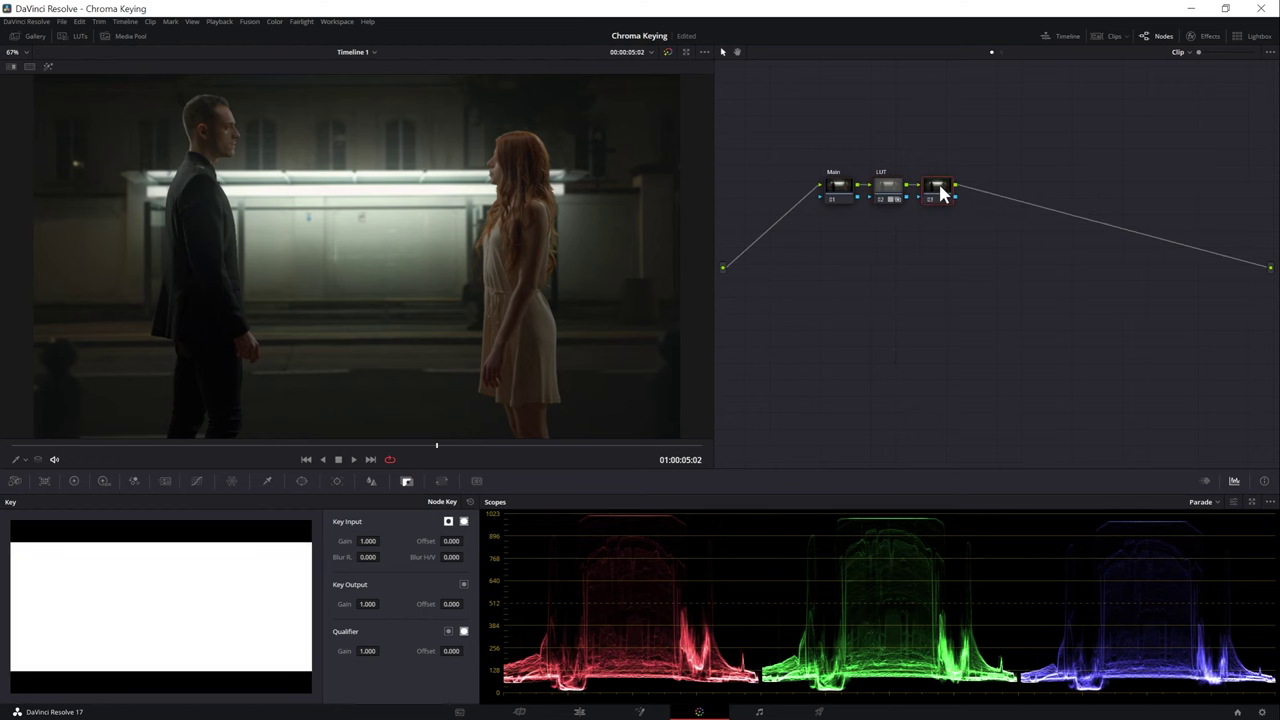
right_click(942, 189)
mouse_move(1017, 236)
left_click(1058, 256)
Step: Preview 16mm-UltraFine-Grain-4K-BlendMode-Hardlight.mov and add it to the Media Pool as a matte
left_click(459, 711)
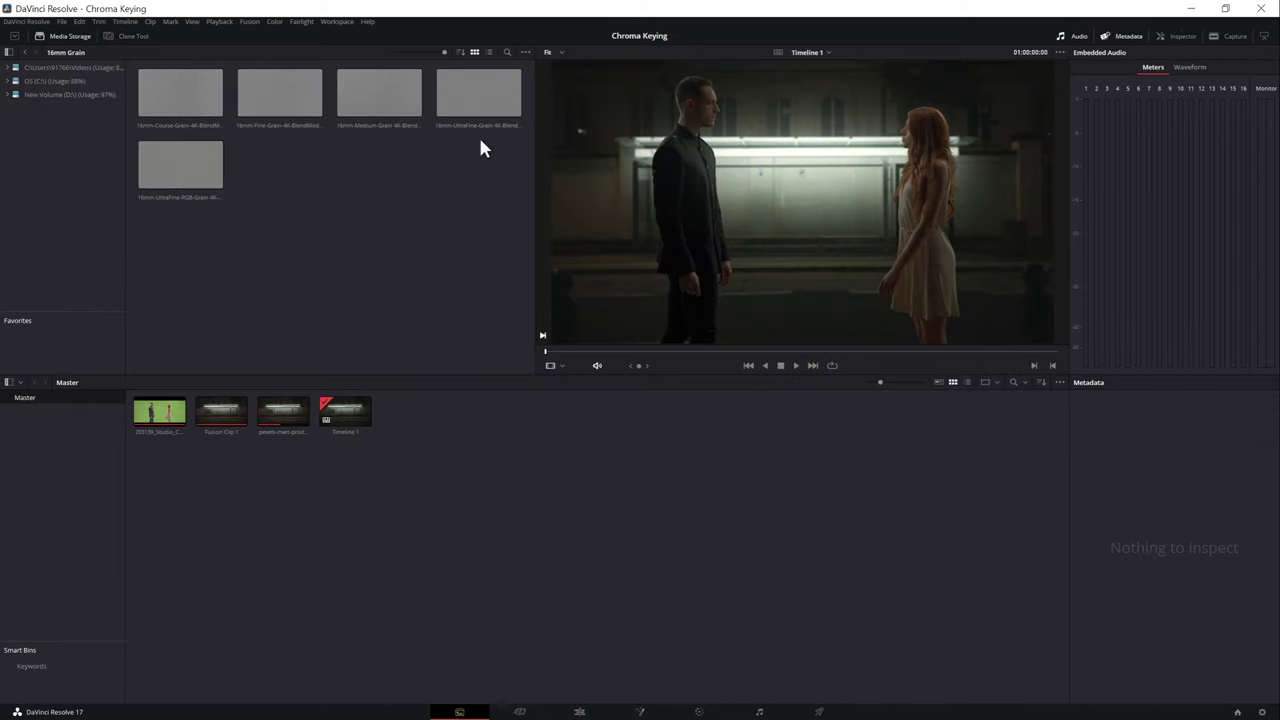
left_click(463, 100)
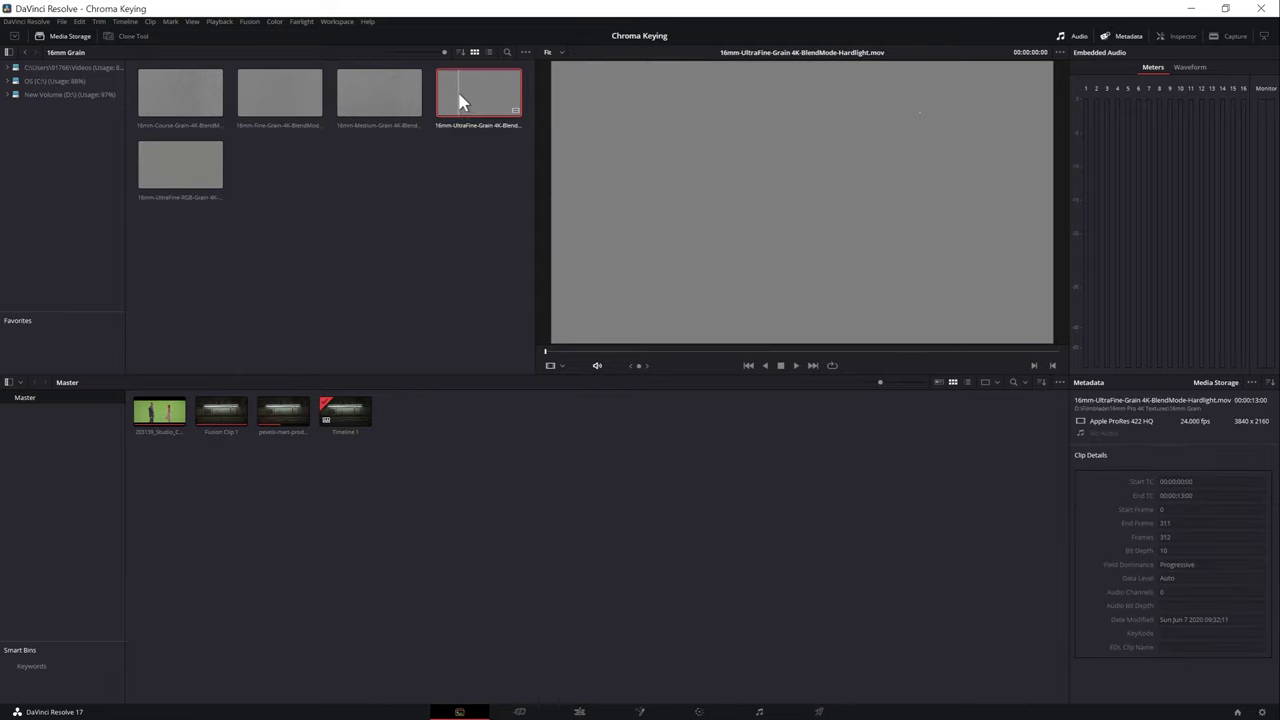
left_click_drag(566, 352, 670, 353)
left_click_drag(924, 352, 557, 356)
right_click(460, 97)
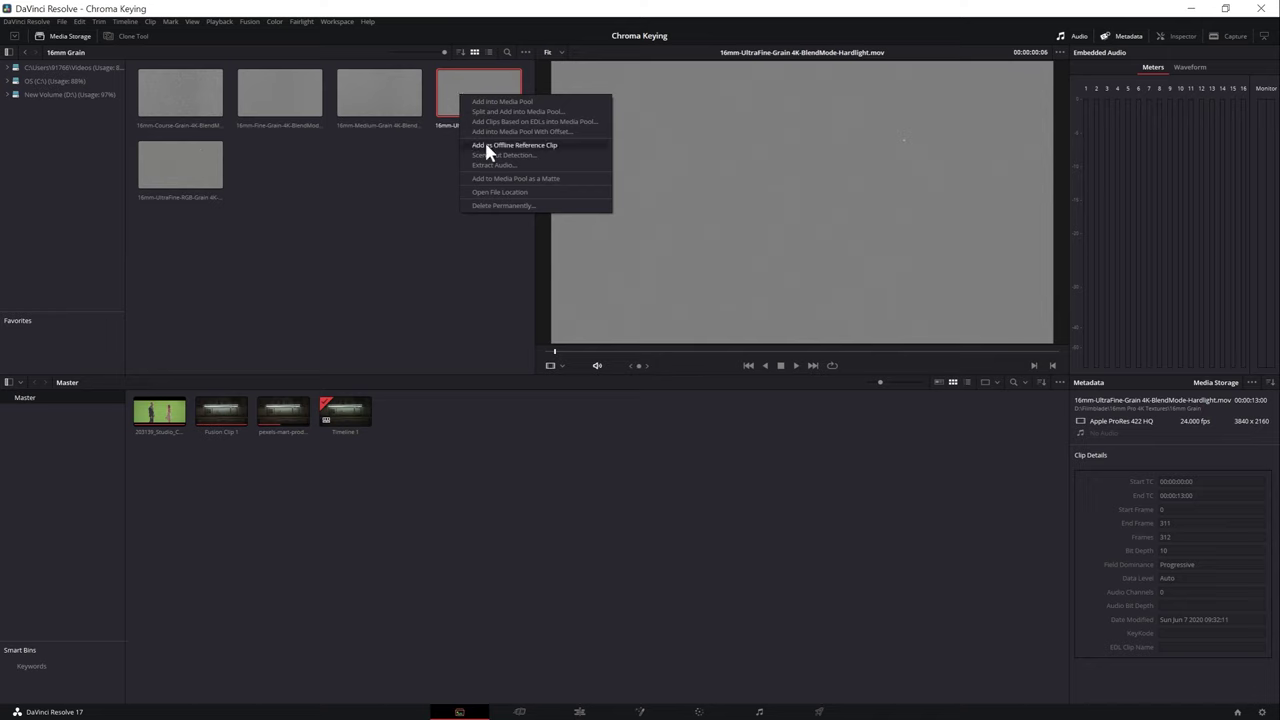
left_click(525, 181)
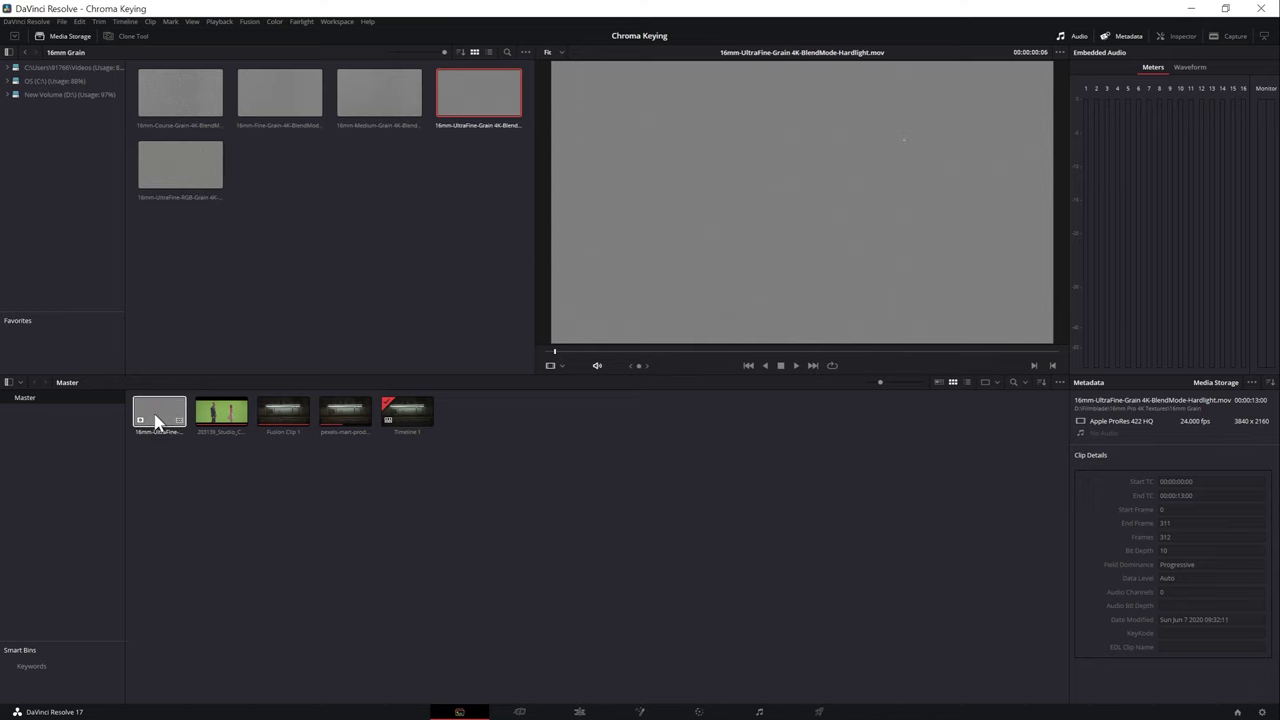
Step: On the Color page, attach the grain clip to node 04 as a timeline matte
left_click(699, 711)
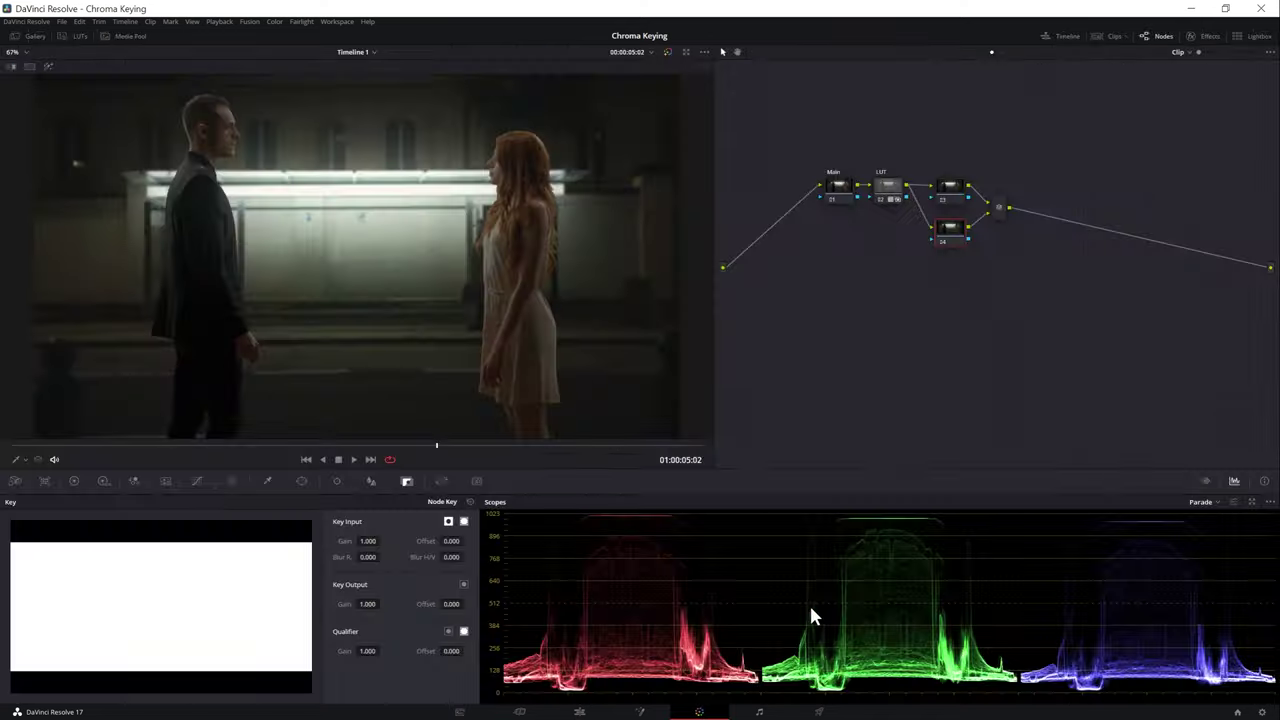
right_click(953, 226)
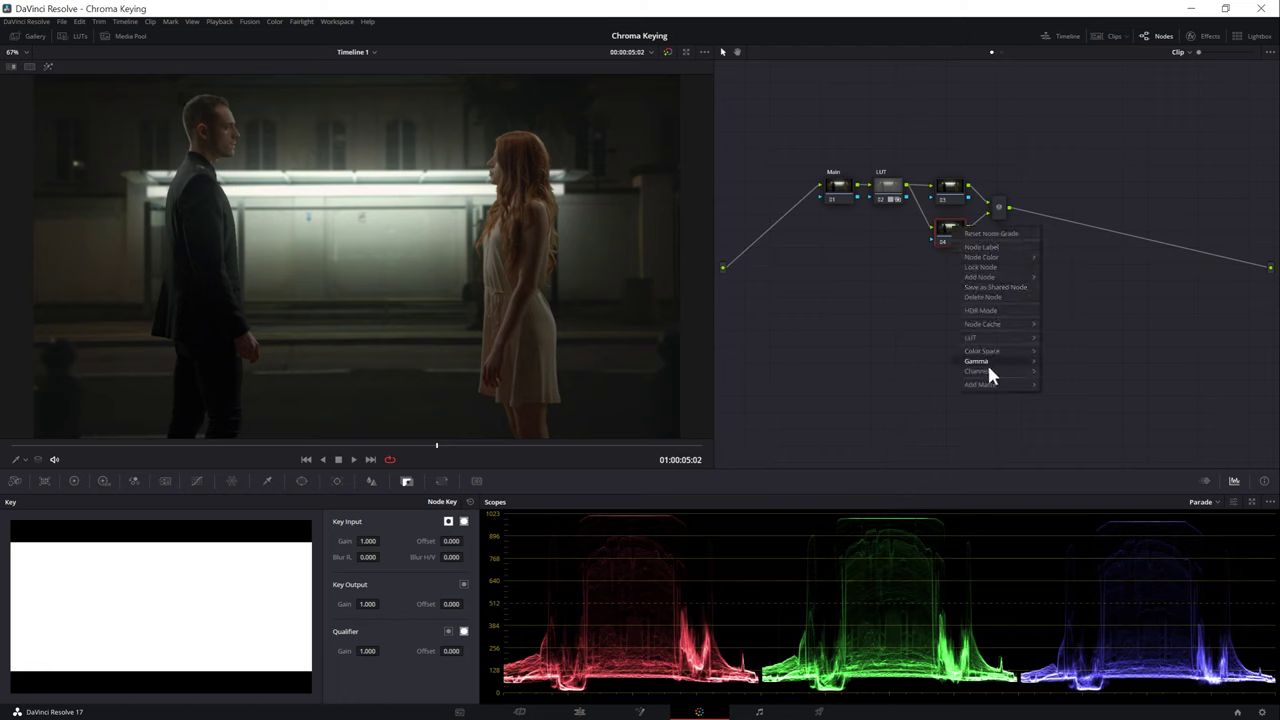
mouse_move(995, 384)
mouse_move(1060, 386)
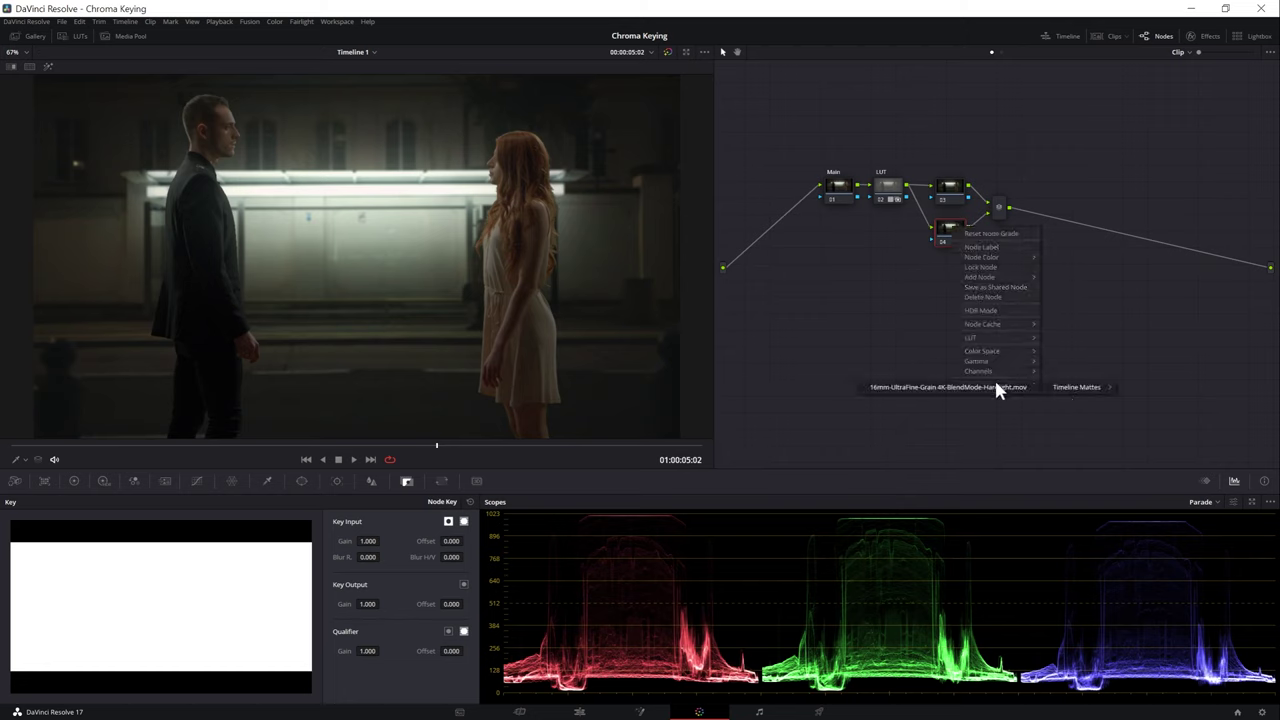
left_click(947, 387)
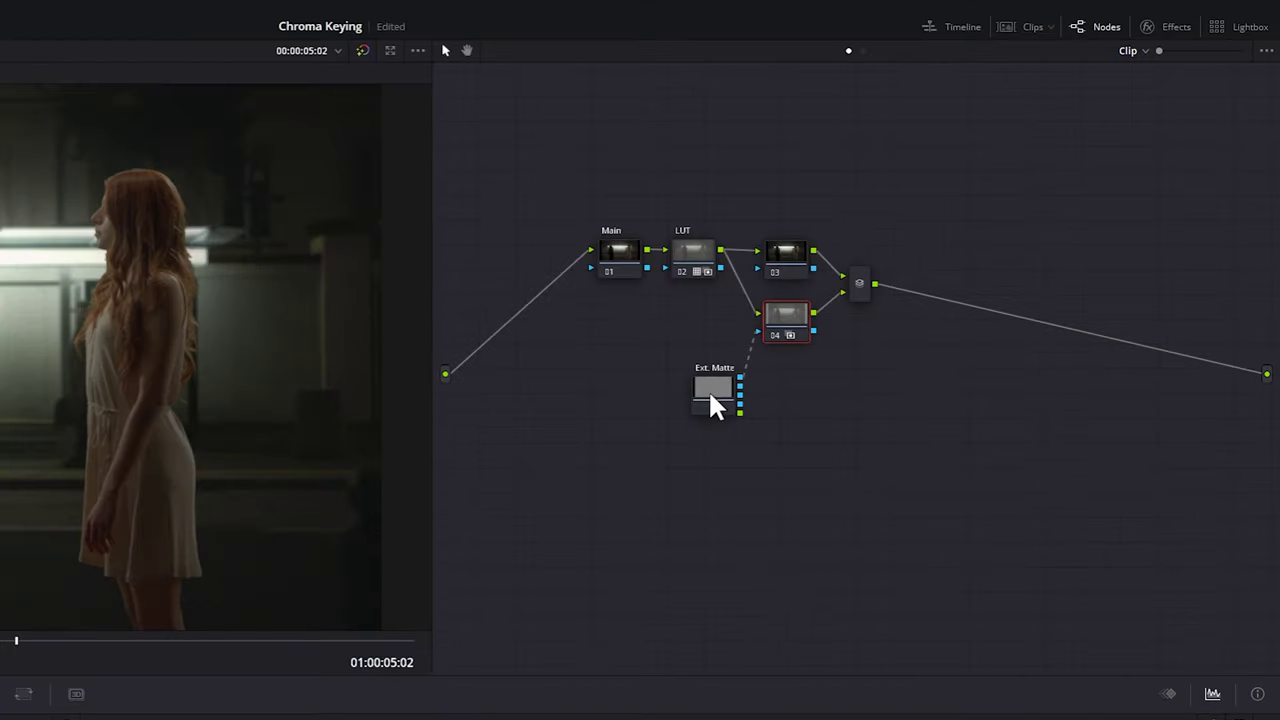
Step: Rewire the Ext. Matte output into node 04's RGB image input
left_click_drag(897, 272, 886, 265)
key("Delete")
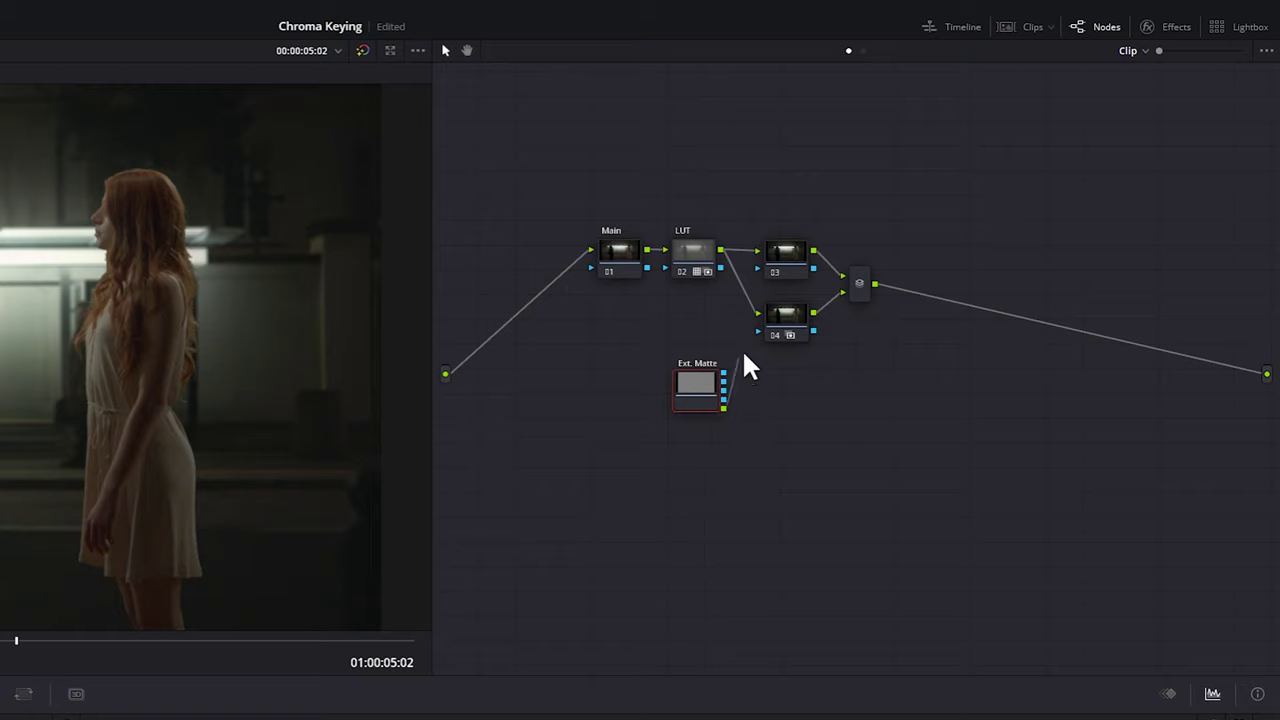
left_click_drag(745, 350, 757, 313)
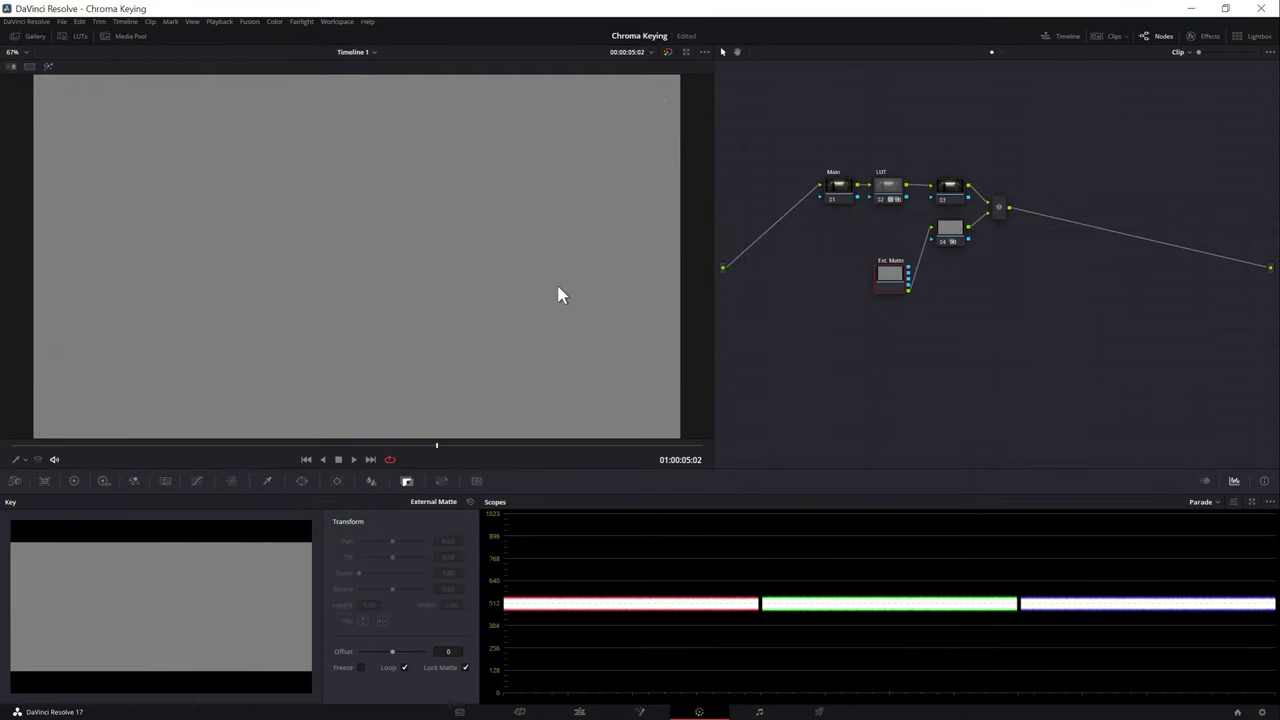
Step: Morph the combiner into a Layer Mixer using Hardlight composite mode
right_click(999, 204)
left_click(1056, 266)
right_click(996, 207)
mouse_move(1055, 277)
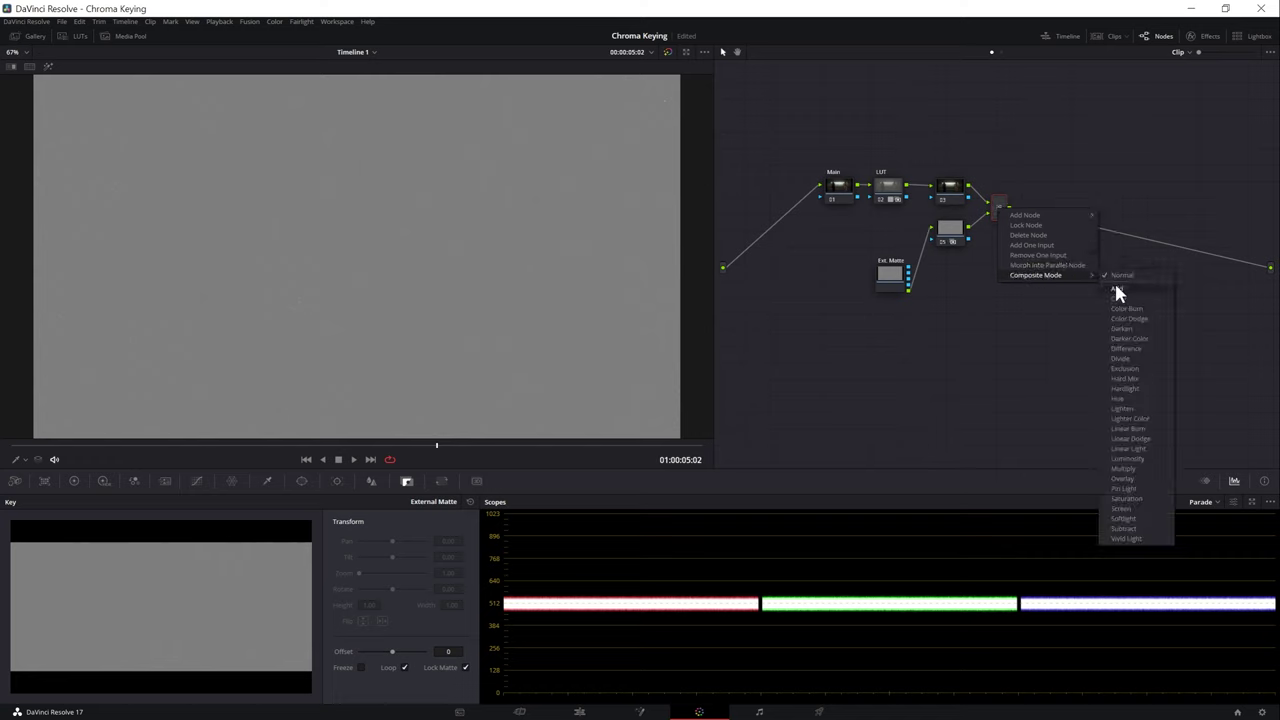
left_click(1140, 388)
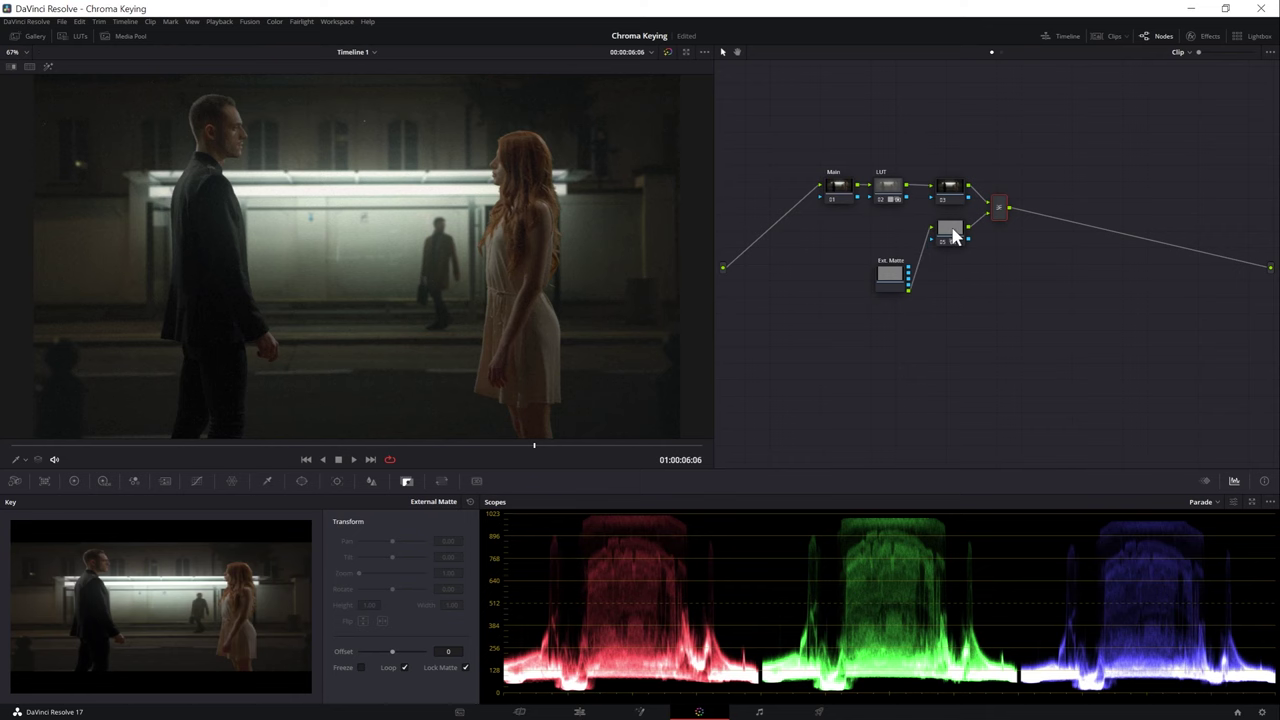
Step: Set the grain node's Key Output Gain to 0.75
left_click(950, 232)
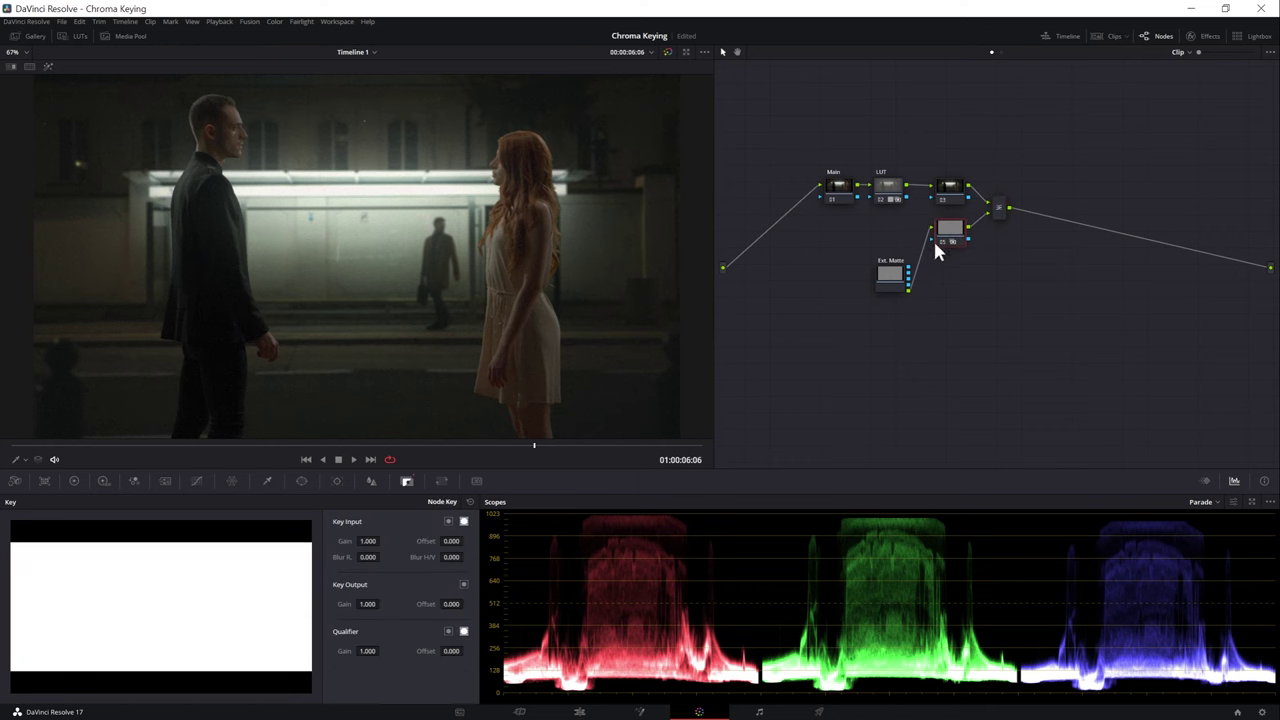
double_click(369, 605)
type("0.75")
key("Return")
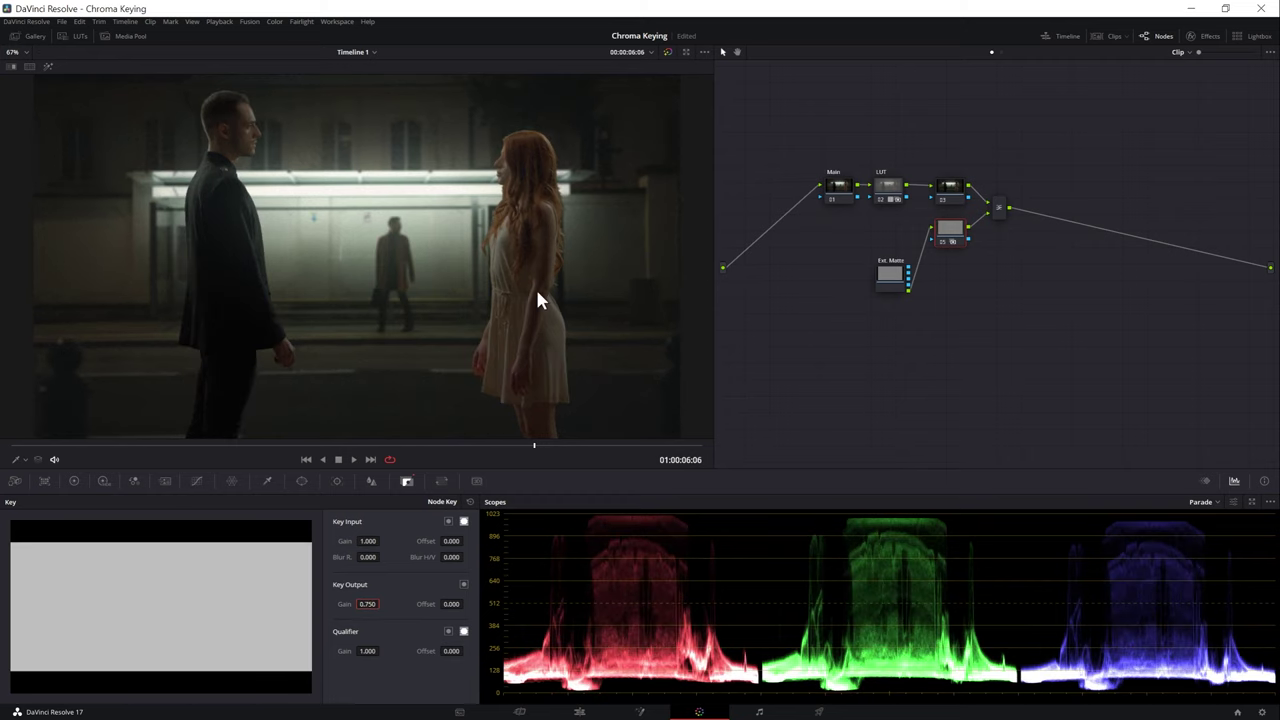